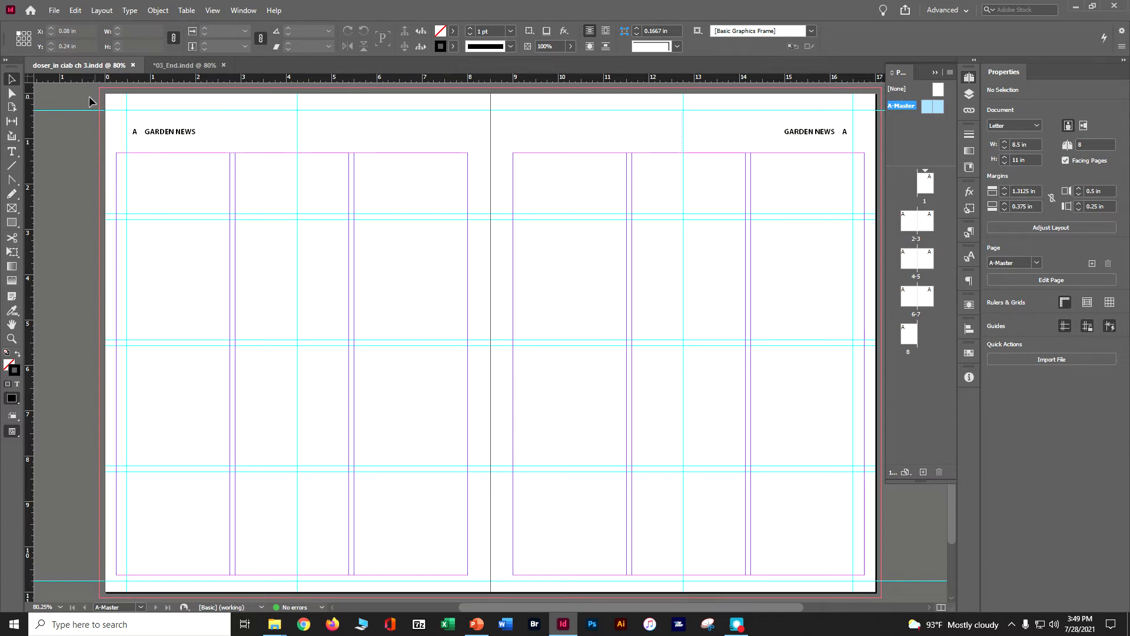
# Fit both GARDEN NEWS header text frames on the A-Master spread to their content
pyautogui.moveTo(109, 100); pyautogui.dragTo(879, 125)
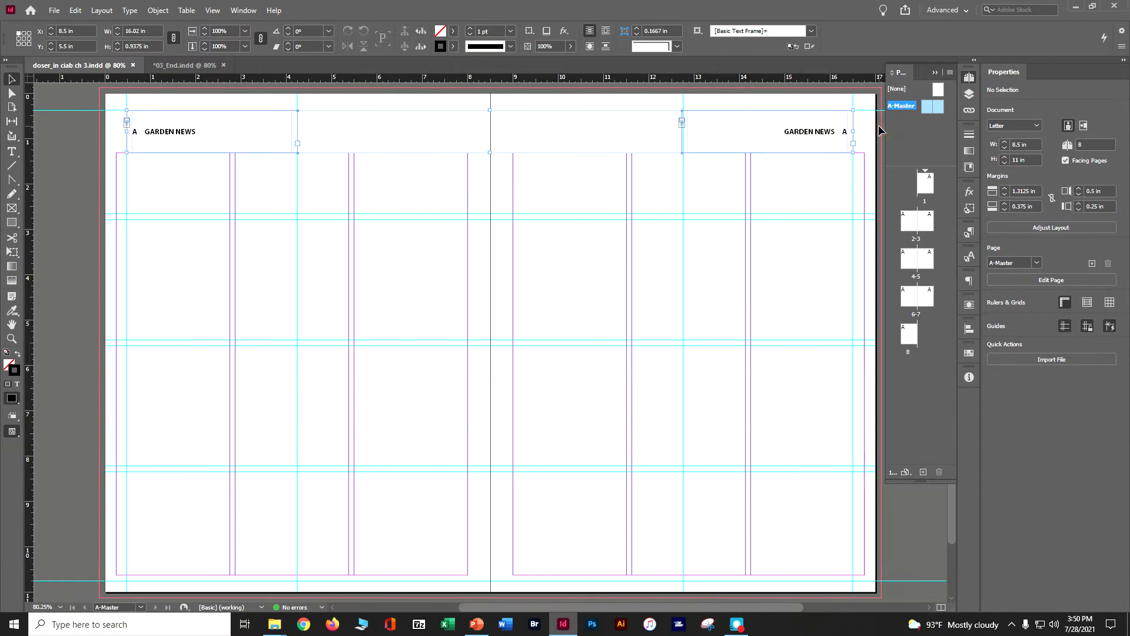
pyautogui.rightClick(810, 132)
pyautogui.moveTo(841, 359)
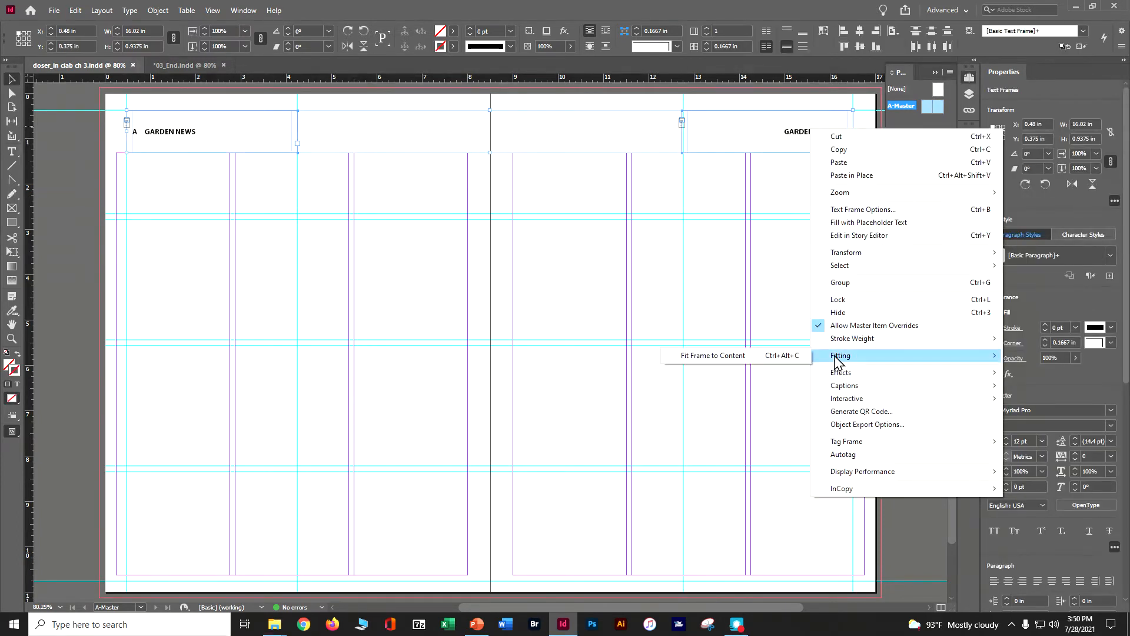
pyautogui.click(804, 355)
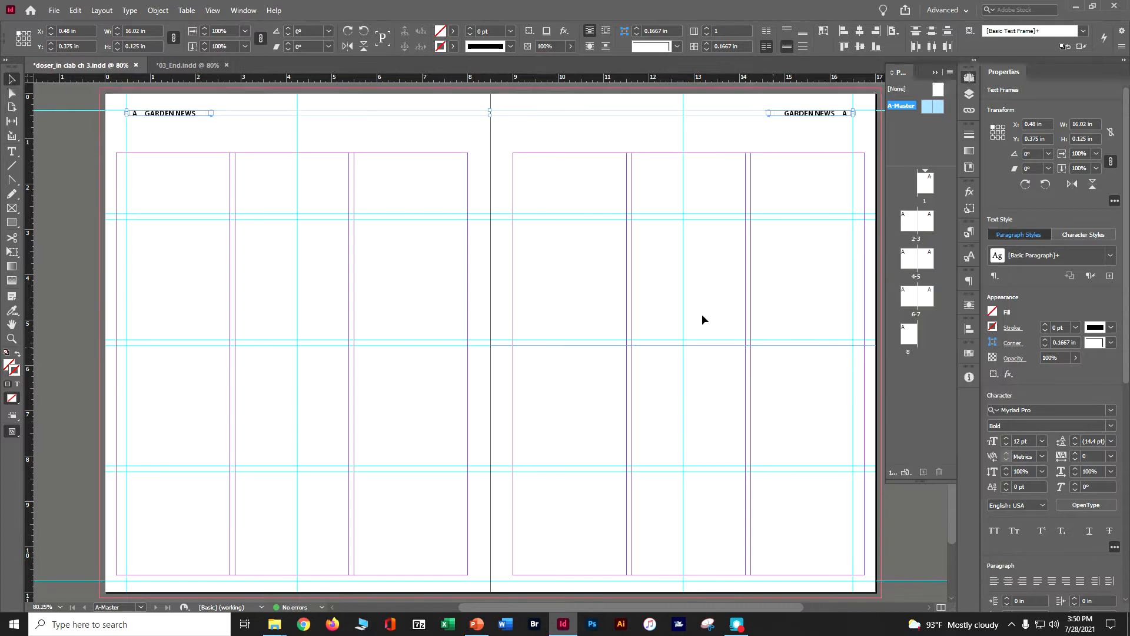
# Nudge the left page's header frame outward to the left margin, to an X position of about 0.24 in
pyautogui.click(244, 140)
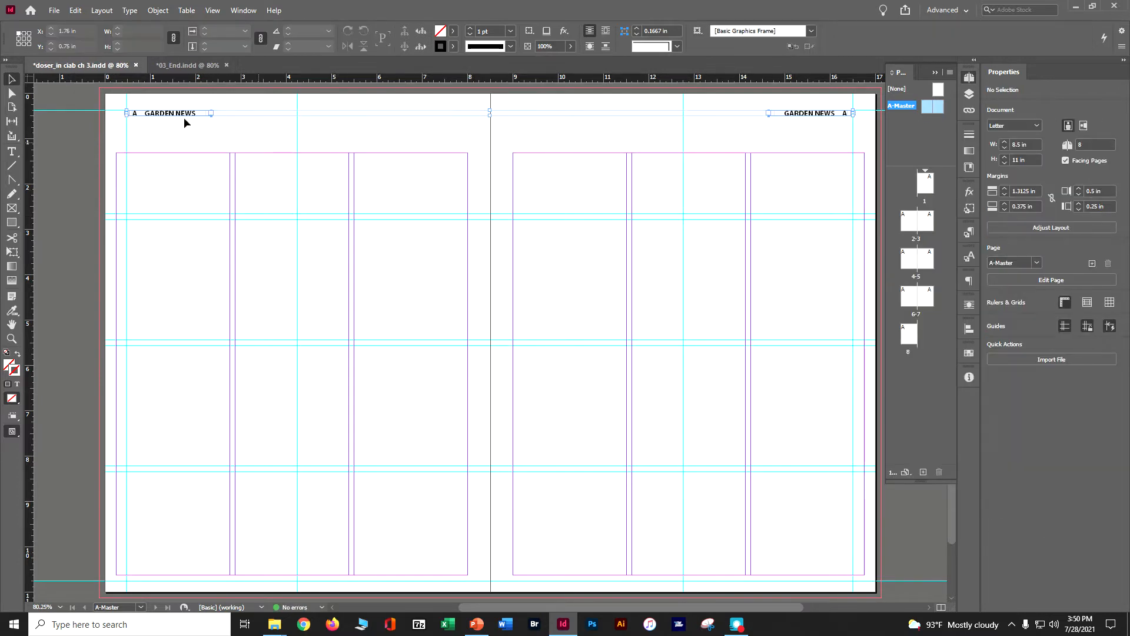
pyautogui.click(196, 118)
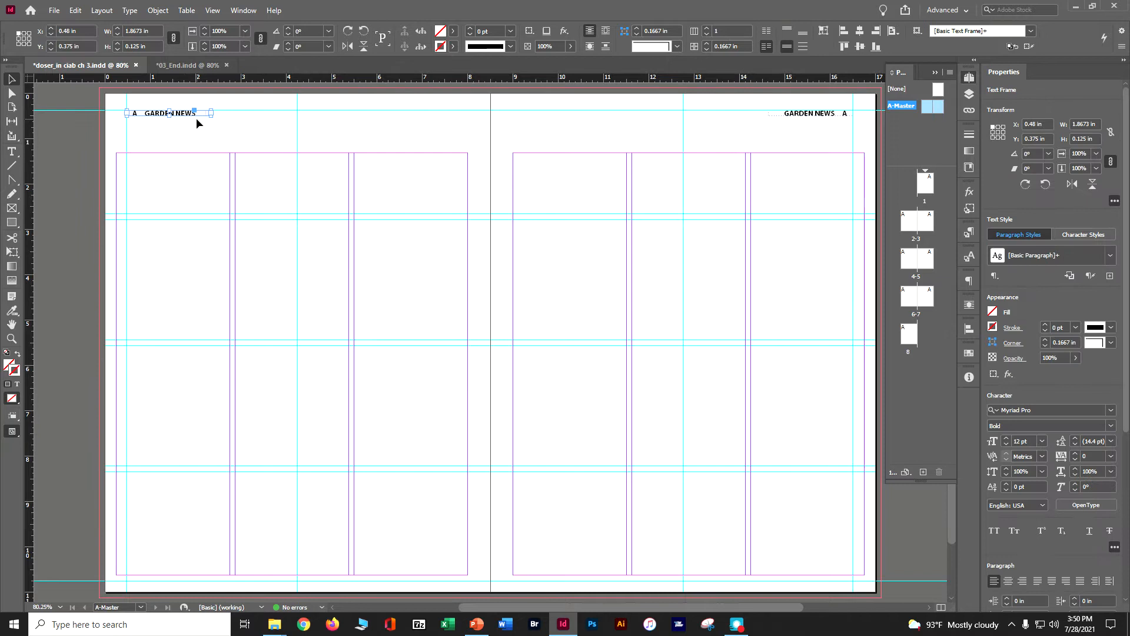
pyautogui.press('Left')
pyautogui.press('Left')
pyautogui.press('Left')
pyautogui.press('Left')
pyautogui.press('Left')
pyautogui.press('Left')
pyautogui.press('Left')
pyautogui.press('Left')
pyautogui.press('Left')
pyautogui.press('Left')
pyautogui.press('Left')
pyautogui.press('Left')
pyautogui.press('Left')
pyautogui.press('Left')
pyautogui.press('Left')
pyautogui.press('Left')
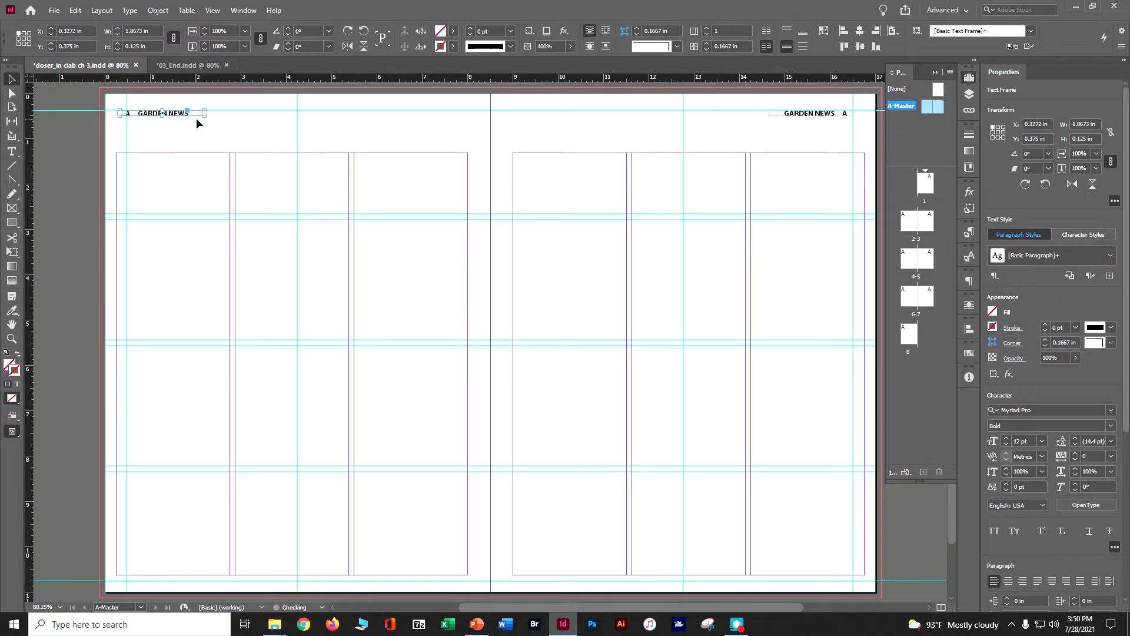
pyautogui.press('Left')
pyautogui.press('Left')
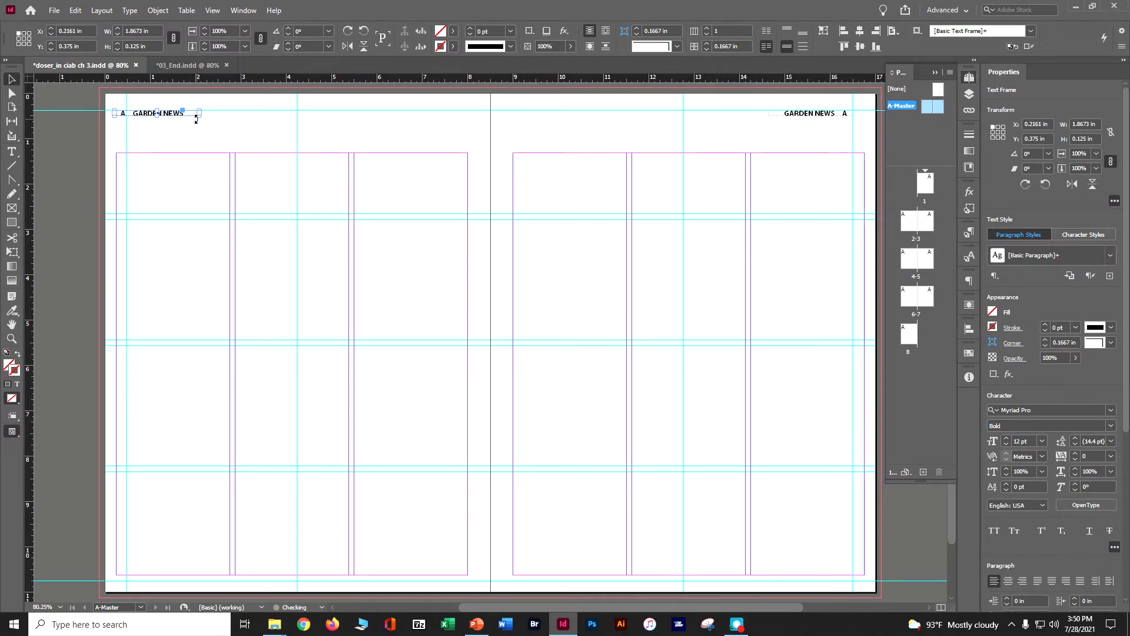
pyautogui.hotkey('ctrl', '=')
pyautogui.hotkey('ctrl', '=')
pyautogui.hotkey('ctrl', '=')
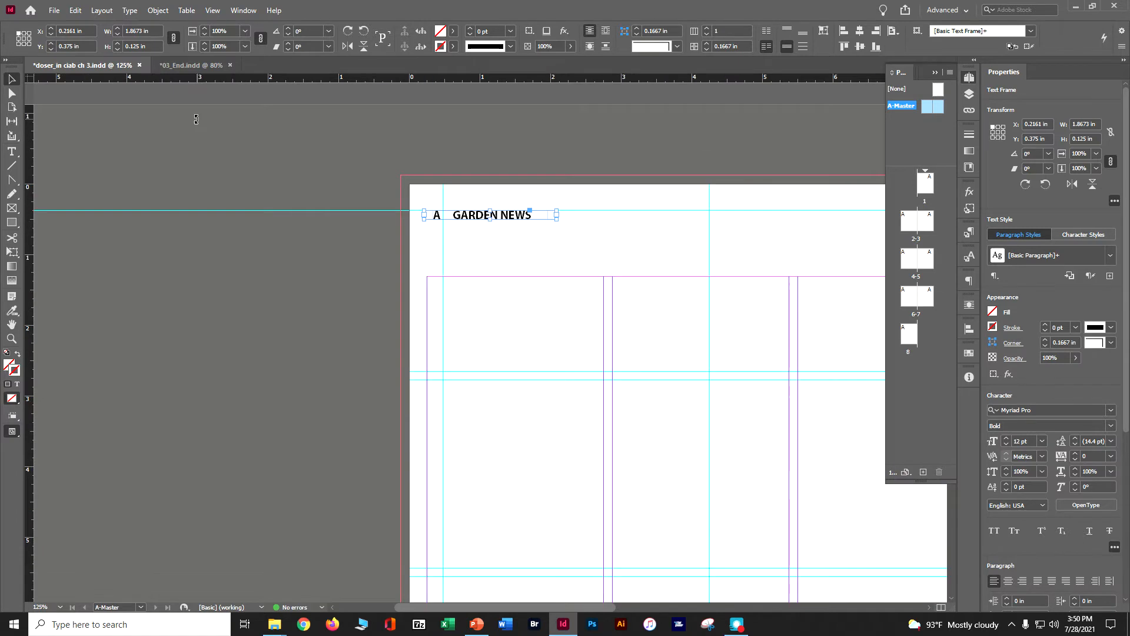
pyautogui.press('Right')
pyautogui.press('Right')
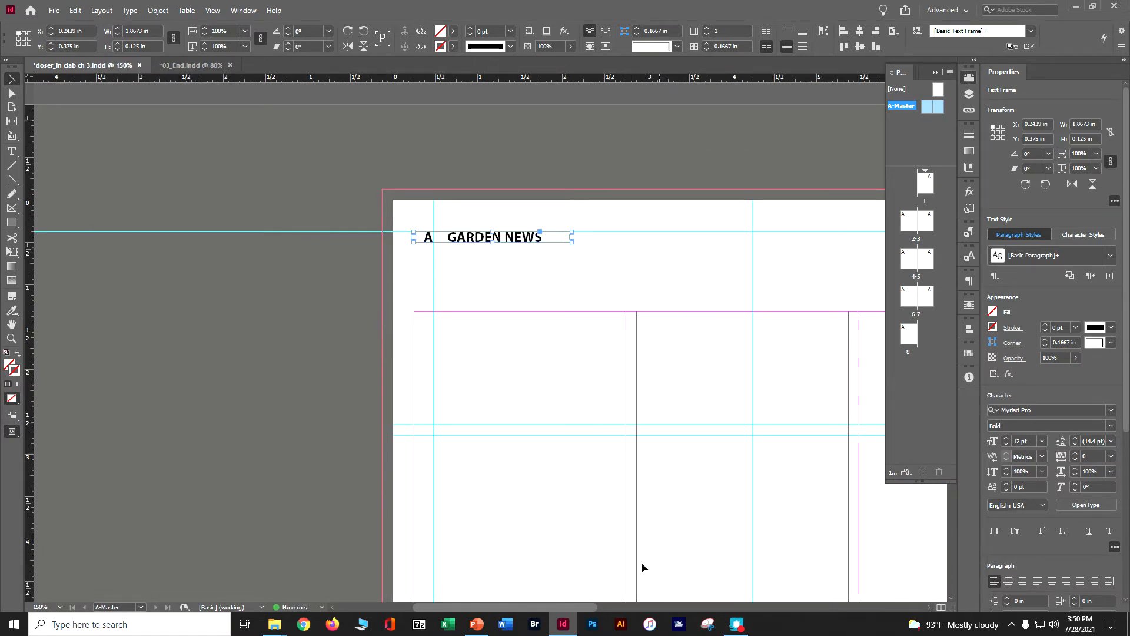
# Nudge the right page's header frame outward to the right margin, X about 14.87 in, and save the document
pyautogui.moveTo(590, 609); pyautogui.dragTo(864, 589)
pyautogui.click(381, 242)
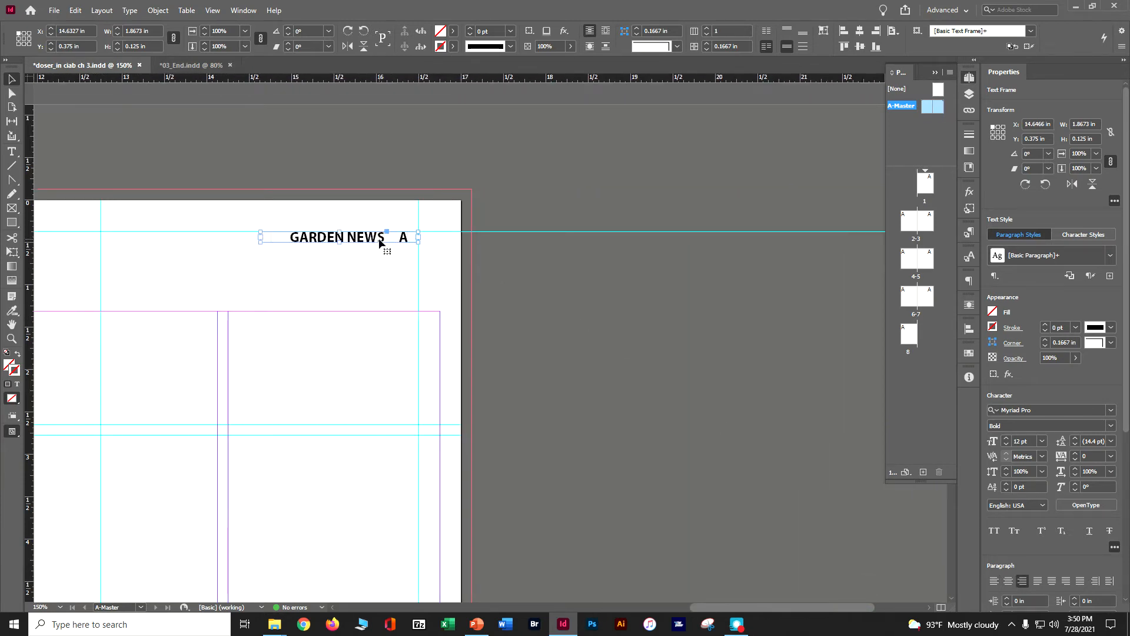
pyautogui.press('Right')
pyautogui.press('Right')
pyautogui.press('Right')
pyautogui.press('Right')
pyautogui.press('Right')
pyautogui.press('Right')
pyautogui.press('Right')
pyautogui.press('Right')
pyautogui.press('Right')
pyautogui.press('Right')
pyautogui.press('Right')
pyautogui.press('Right')
pyautogui.press('Right')
pyautogui.press('Right')
pyautogui.press('Right')
pyautogui.press('Right')
pyautogui.press('Right')
pyautogui.press('Right')
pyautogui.press('Left')
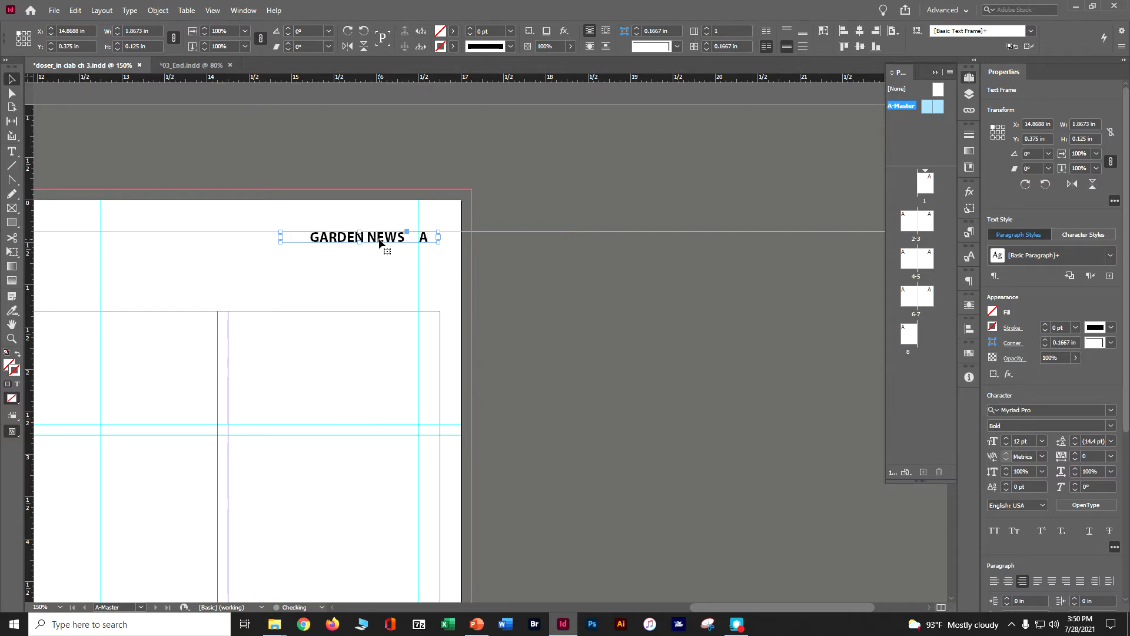
pyautogui.hotkey('ctrl', 's')
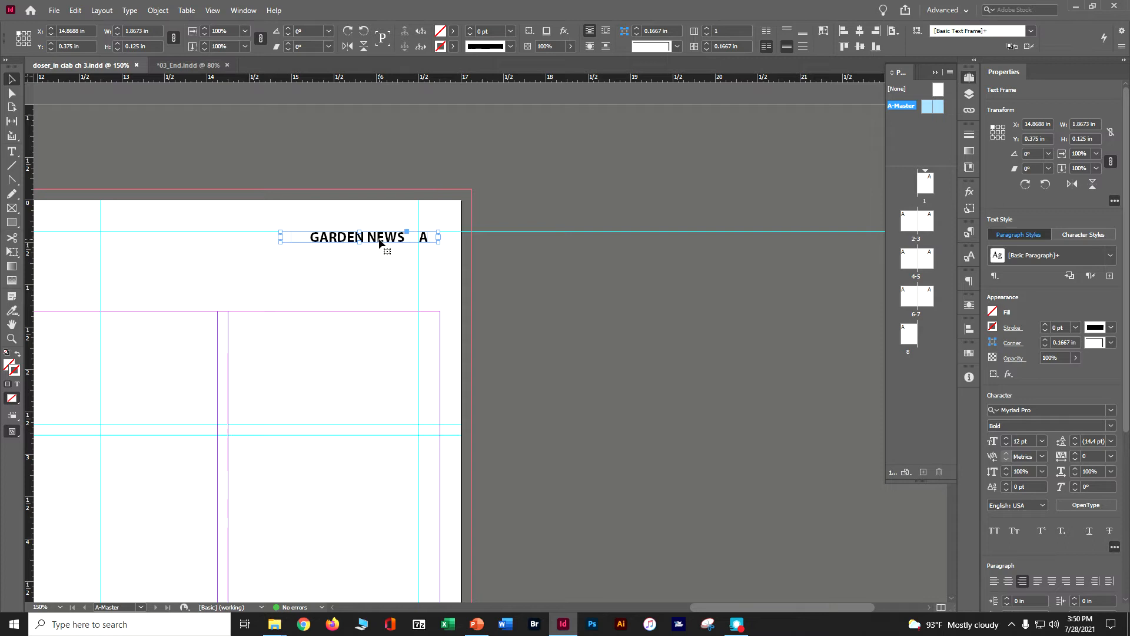
# Duplicate both header frames straight down to the foot of the spread, at a Y position of 10.75 in
pyautogui.click(212, 10)
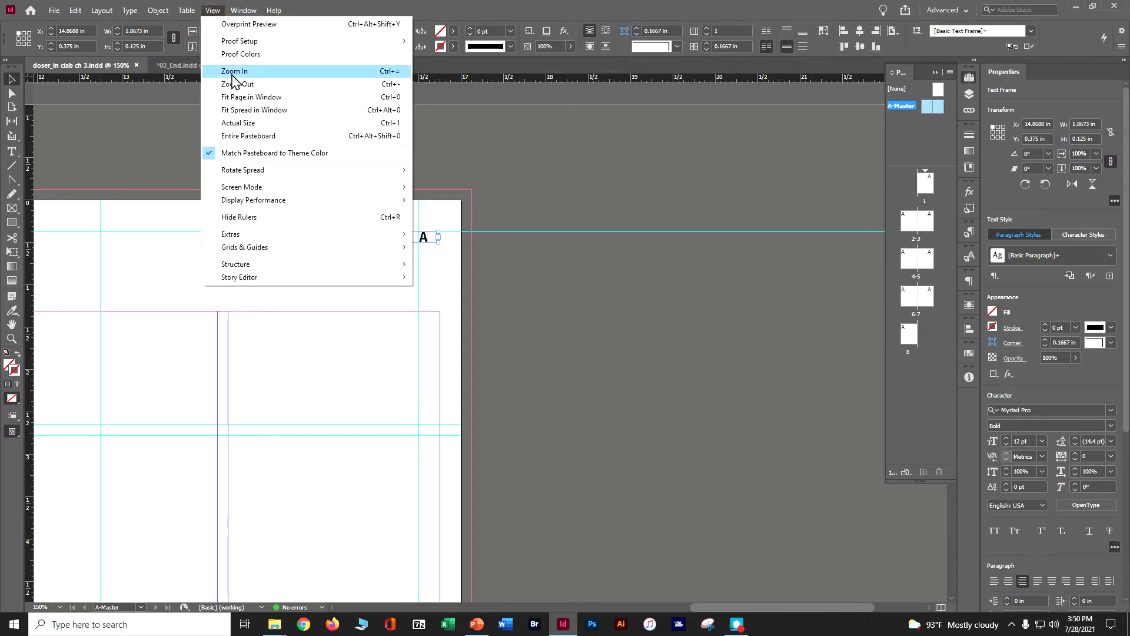
pyautogui.click(239, 110)
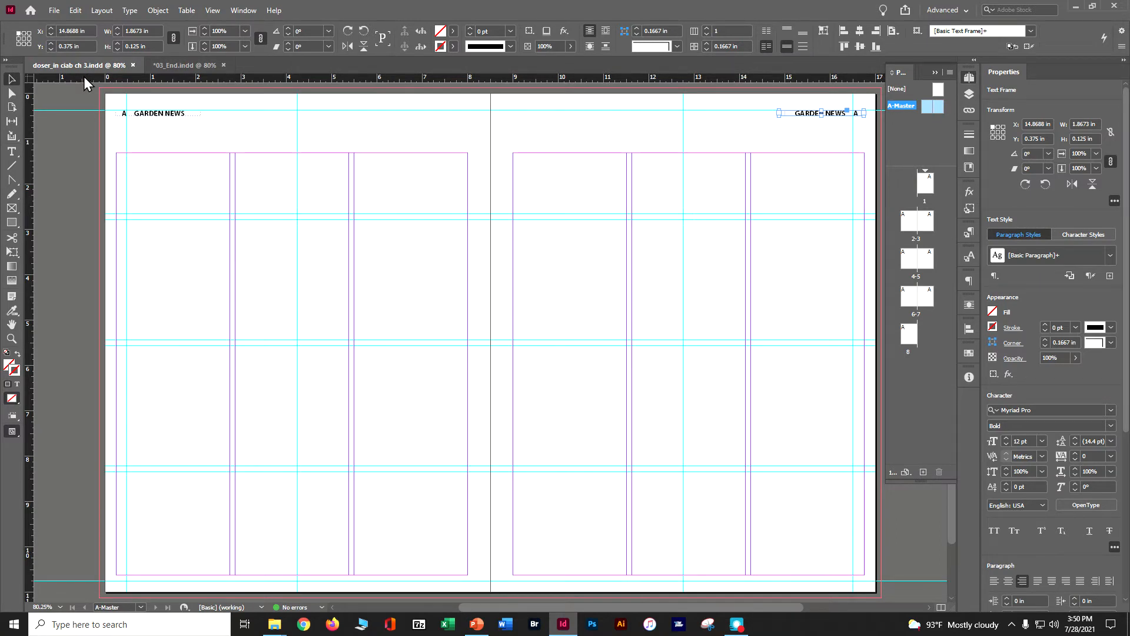
pyautogui.moveTo(95, 94); pyautogui.dragTo(871, 138)
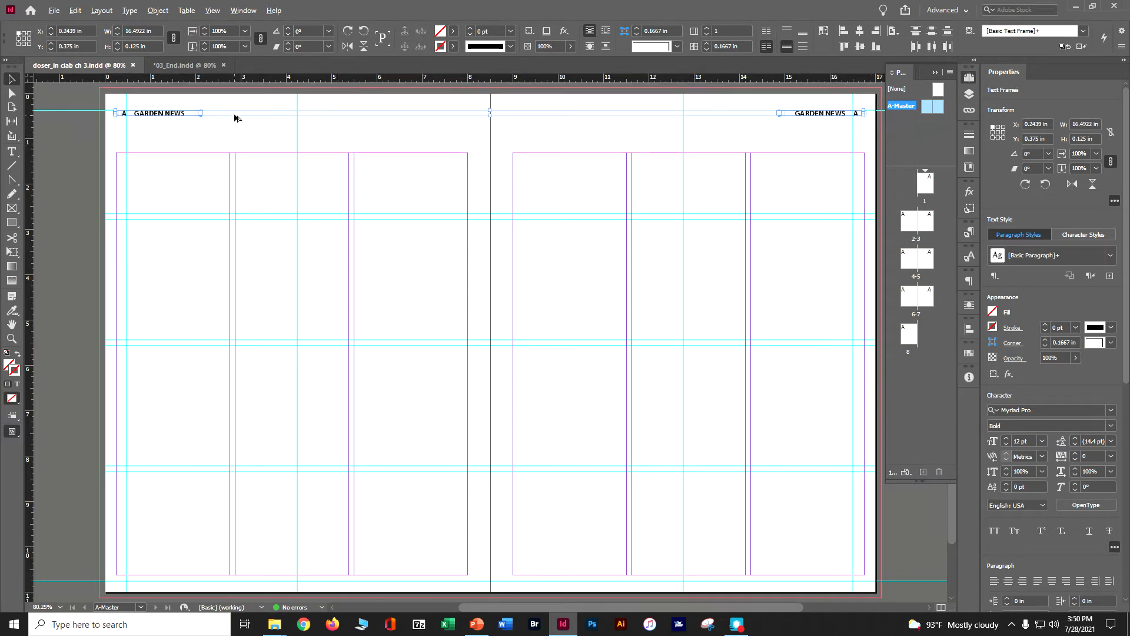
pyautogui.moveTo(235, 114); pyautogui.dragTo(240, 601)
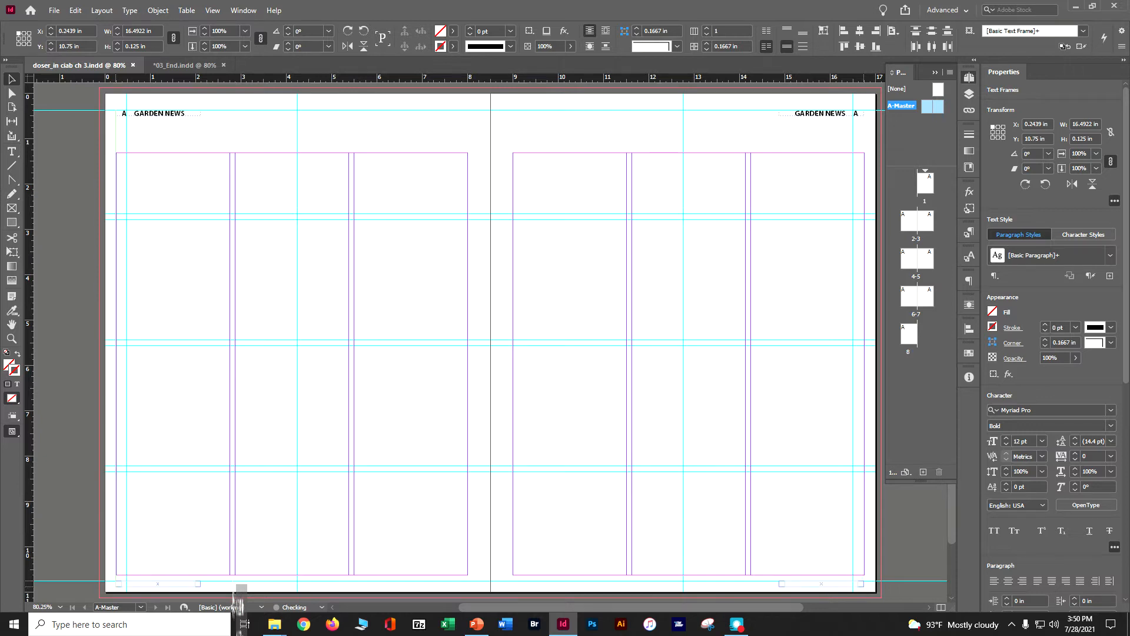
pyautogui.moveTo(238, 600); pyautogui.dragTo(235, 589)
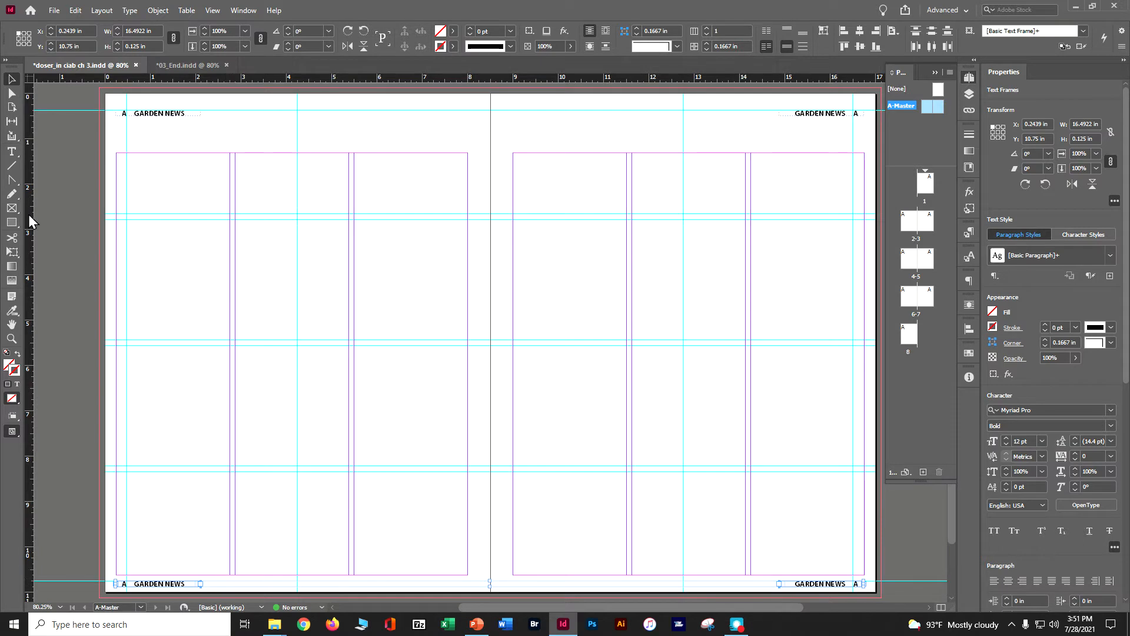
# Change the text case of the two footer frames to Title Case
pyautogui.click(129, 10)
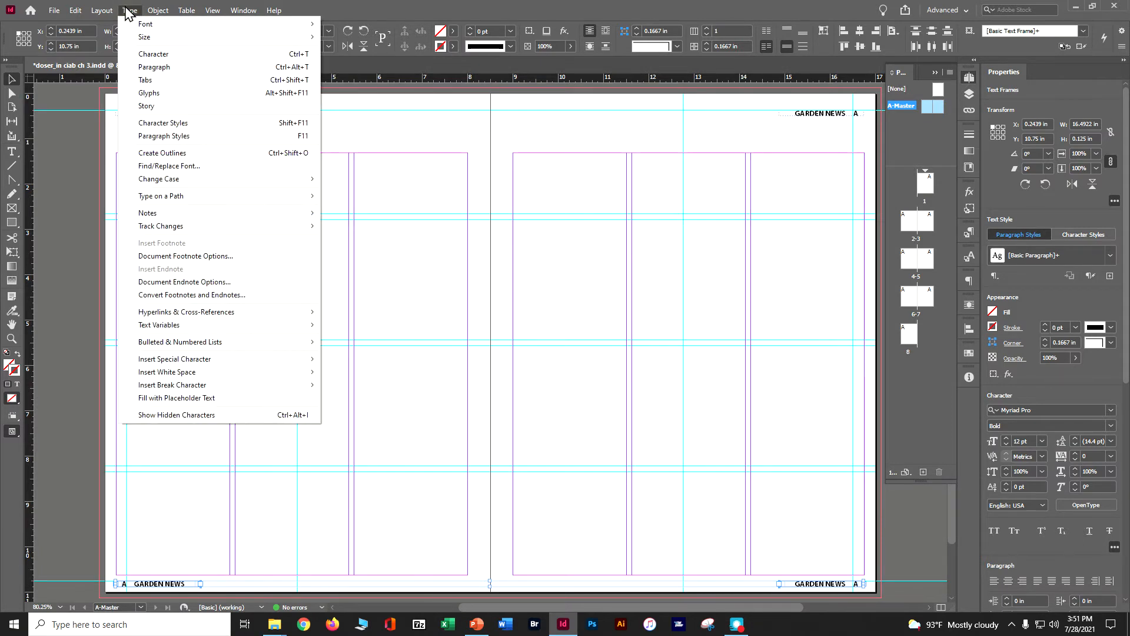
pyautogui.moveTo(153, 179)
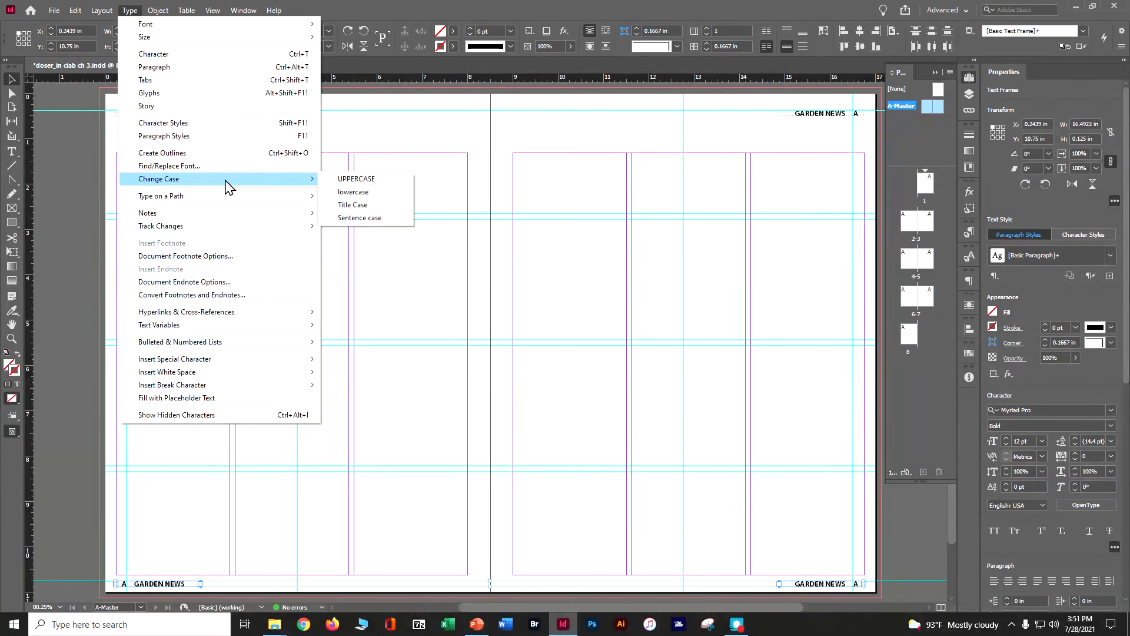
pyautogui.click(329, 203)
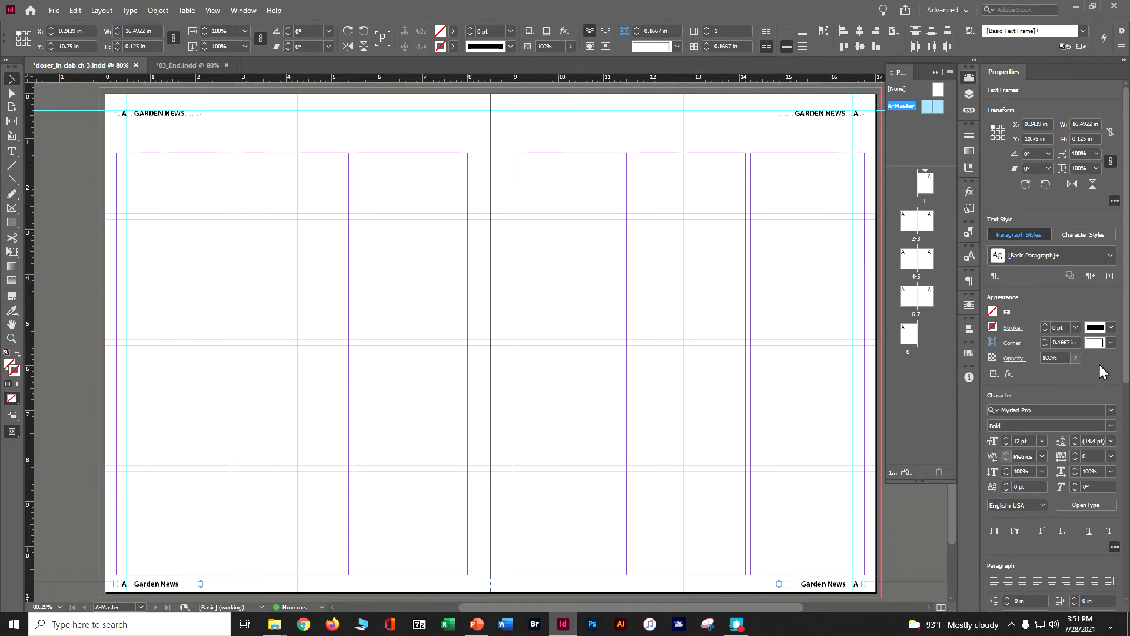
# Align both footer frames to the bottom of the page and nudge them up to a Y position of 10.75 in
pyautogui.scroll(-4, 1129, 310)
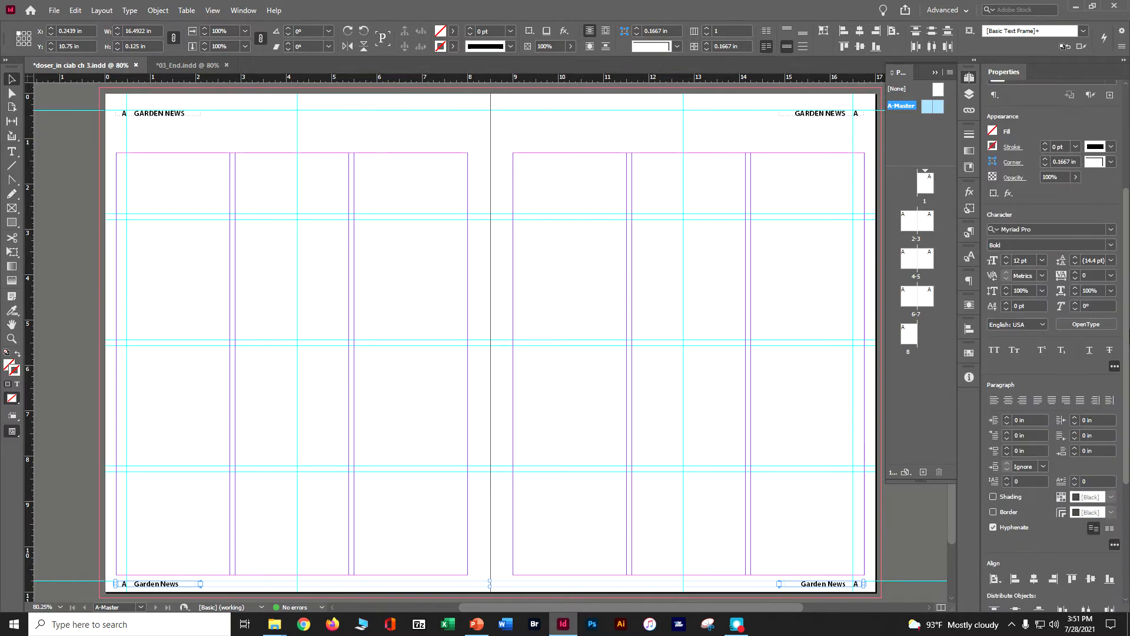
pyautogui.scroll(-2, 1053, 347)
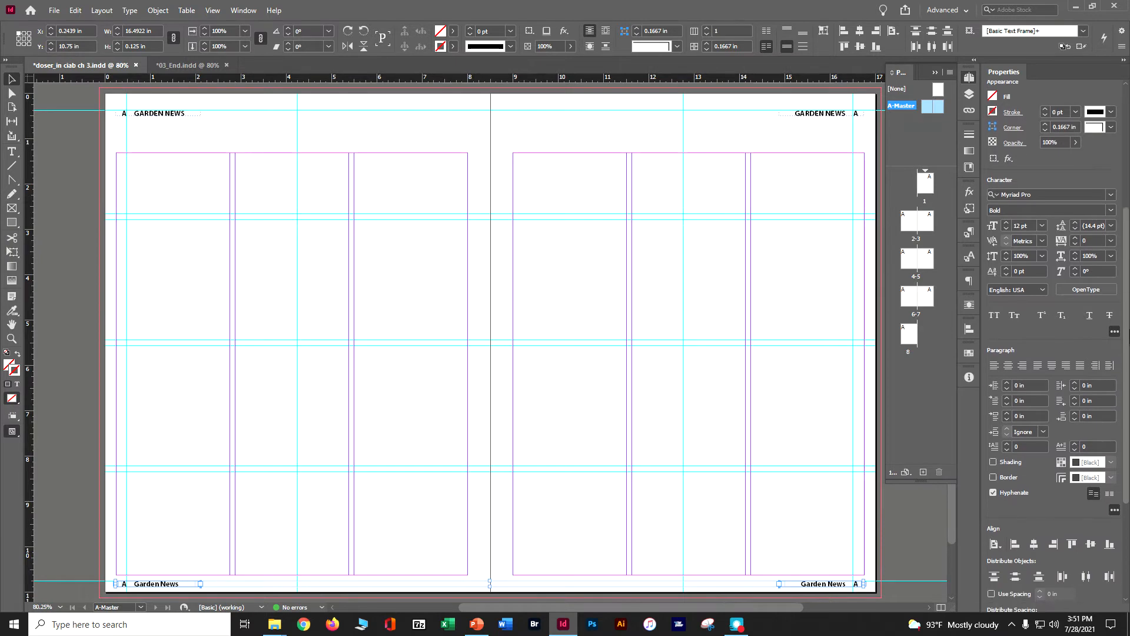
pyautogui.scroll(-2, 1054, 348)
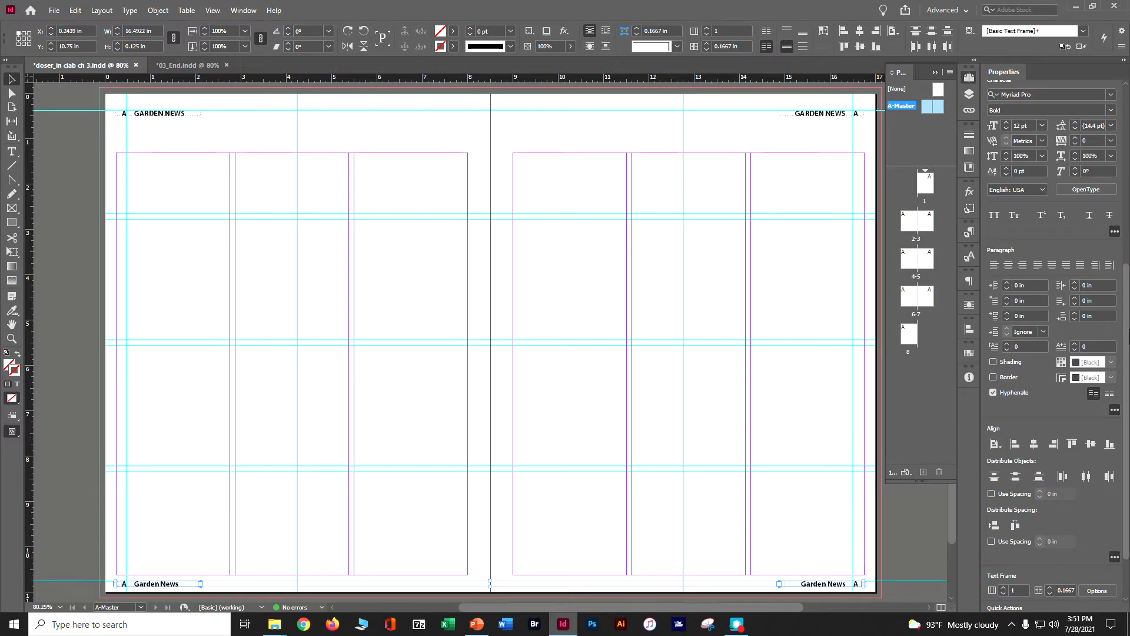
pyautogui.click(1108, 446)
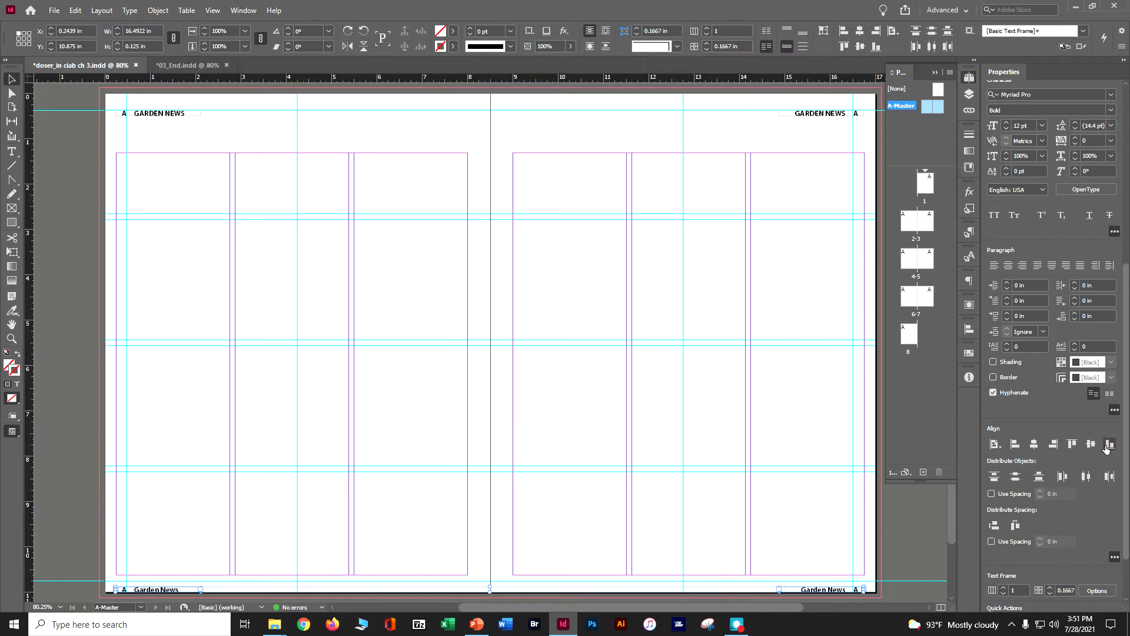
pyautogui.press('Up')
pyautogui.press('Up')
pyautogui.press('Up')
pyautogui.press('Up')
pyautogui.press('Up')
pyautogui.press('Up')
pyautogui.press('Up')
pyautogui.press('Up')
pyautogui.press('Up')
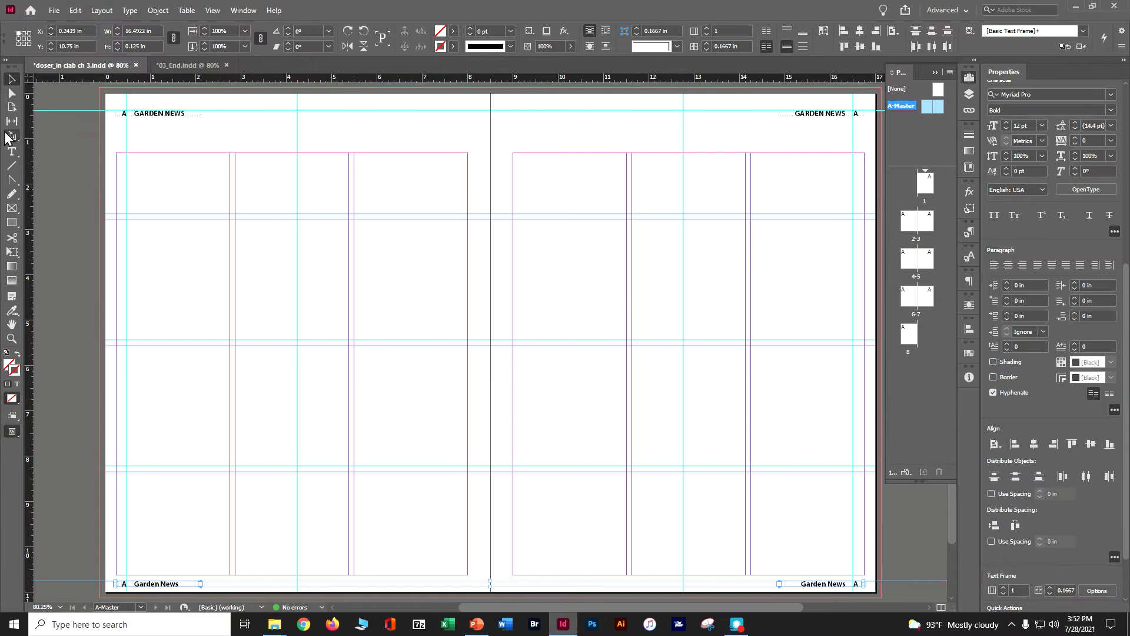
# Replace the left page's footer text, including the page marker, with "Urban Garden Oasis"
pyautogui.click(11, 151)
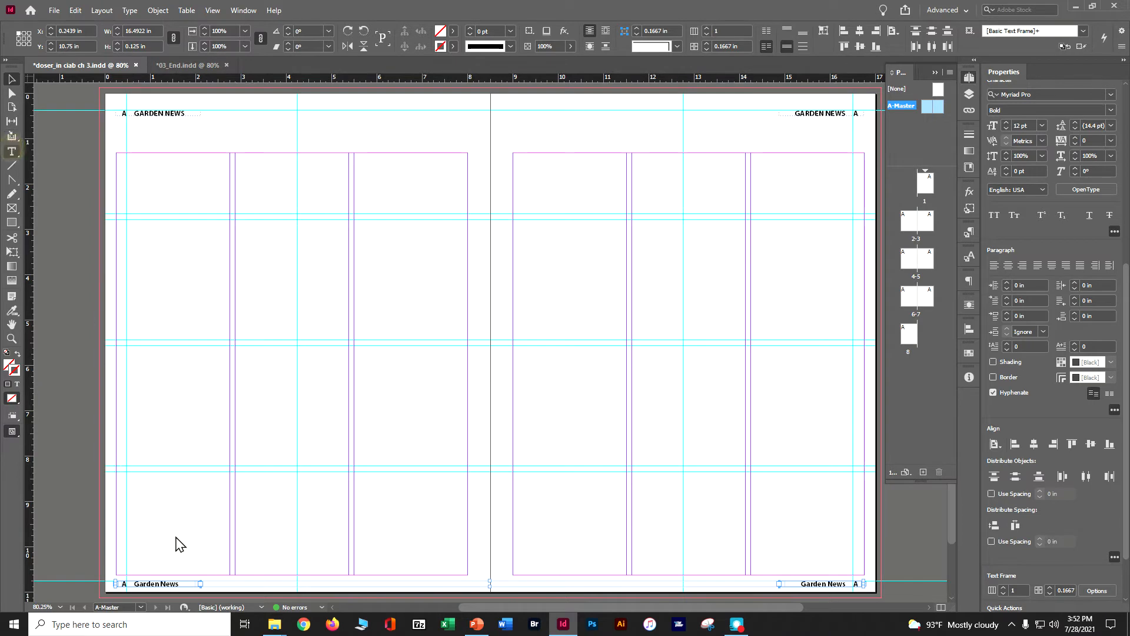
pyautogui.tripleClick(158, 584)
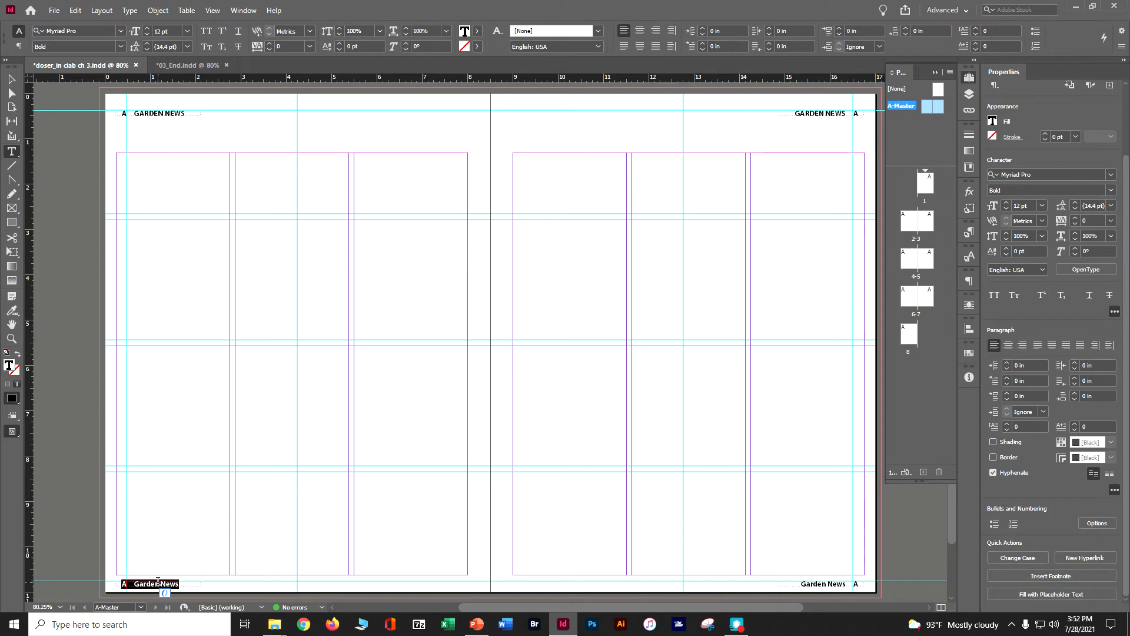
pyautogui.write('U')
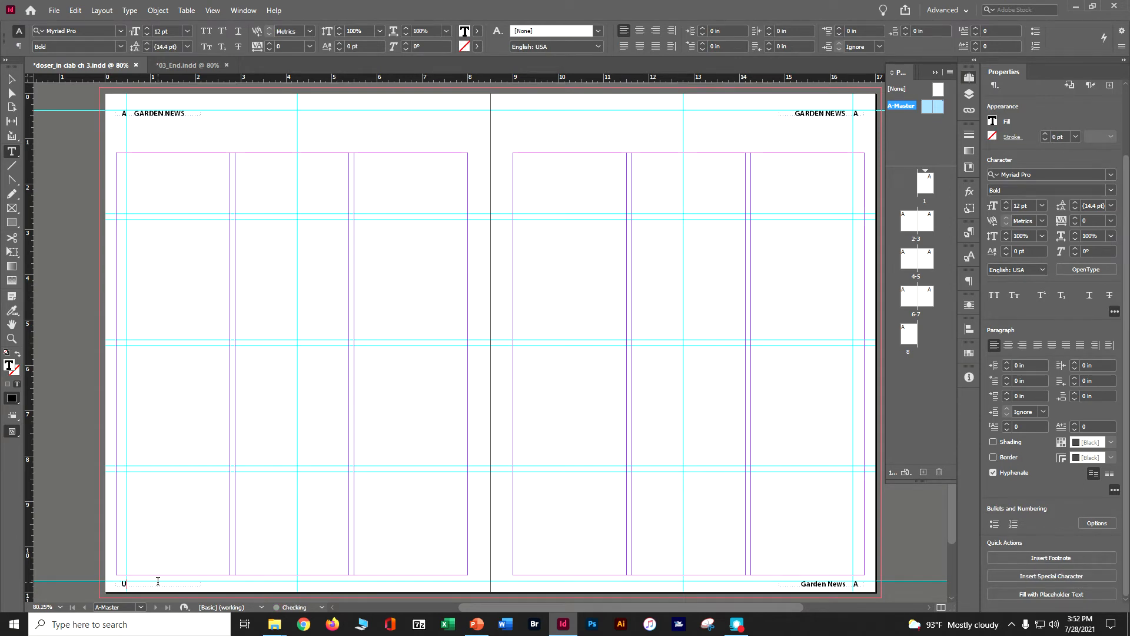
pyautogui.write('rban Garden OP')
pyautogui.write('sis')
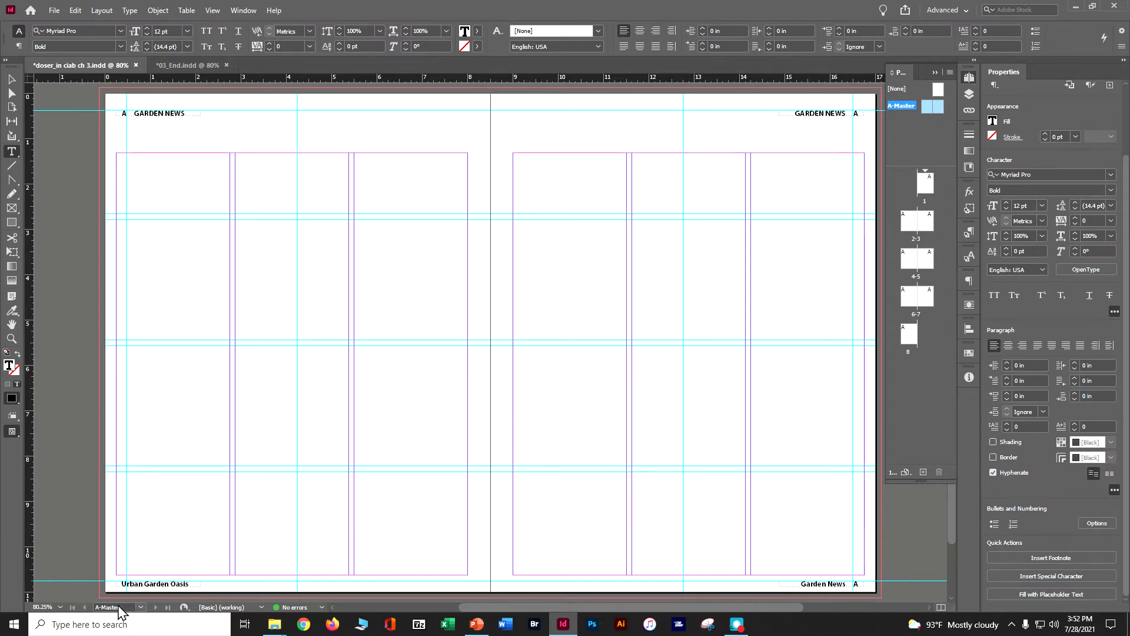
# Replace the right page's footer text with a copy of "Urban Garden Oasis" and right-align it
pyautogui.doubleClick(154, 584)
pyautogui.click(154, 585)
pyautogui.hotkey('ctrl', 'c')
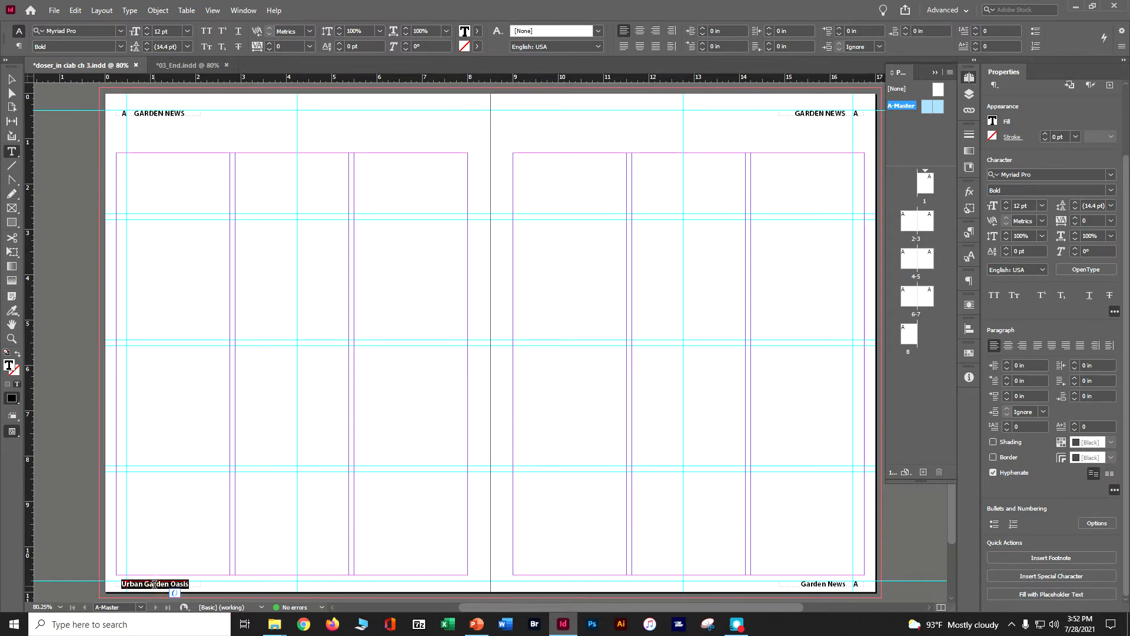
pyautogui.tripleClick(827, 584)
pyautogui.hotkey('ctrl', 'v')
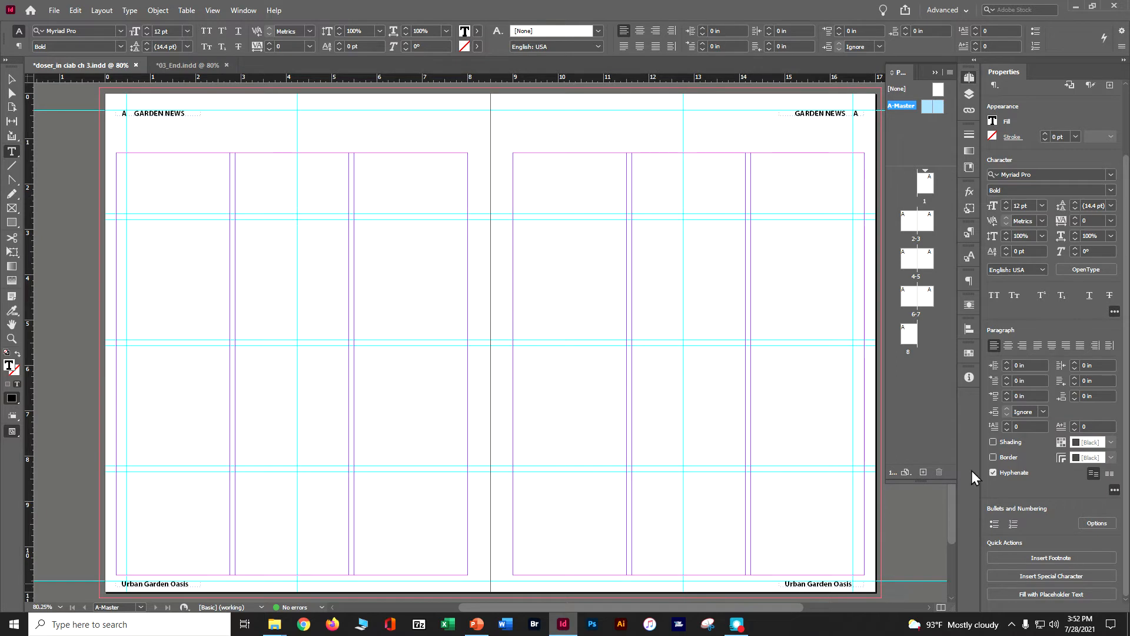
pyautogui.click(1024, 348)
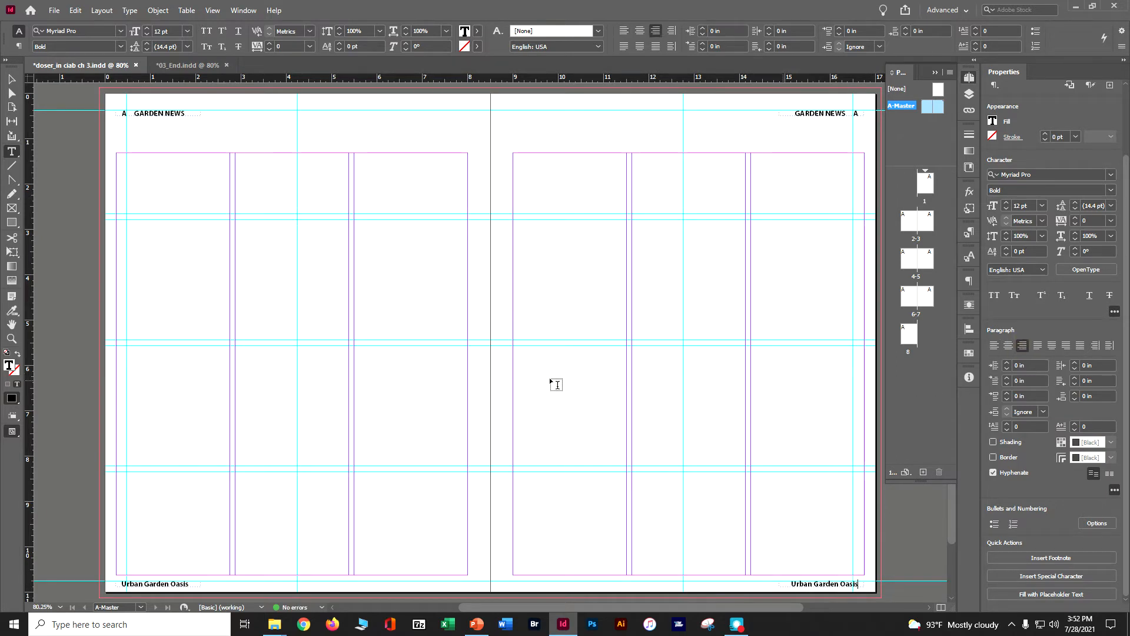
# Change the font style of the "Urban Garden Oasis" text in both footer frames to Regular
pyautogui.scroll(-2, 426, 379)
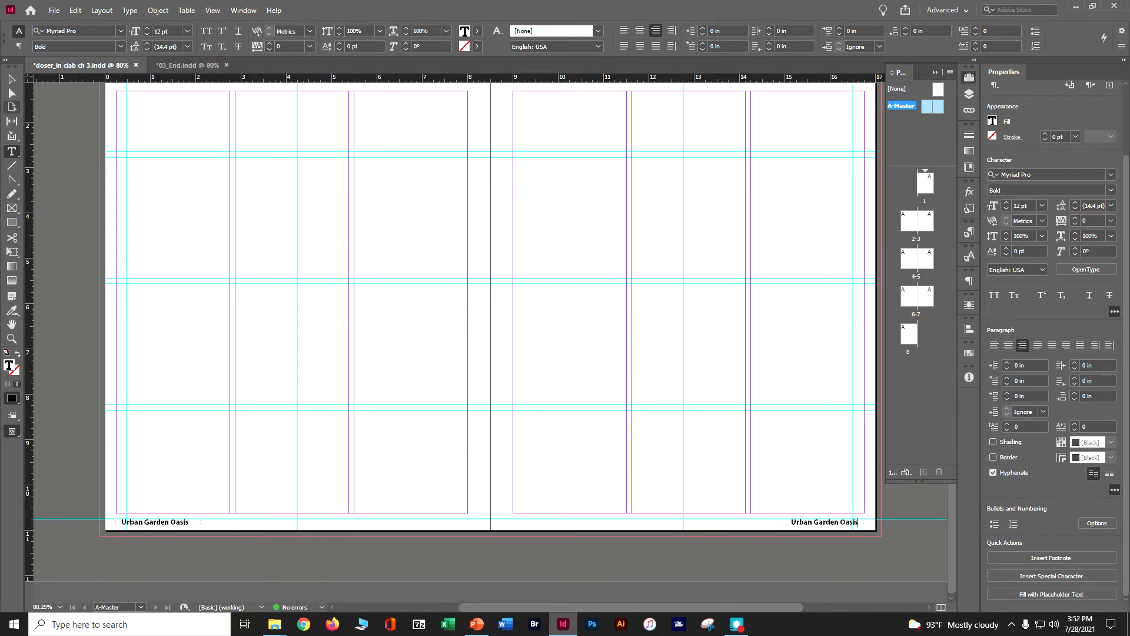
pyautogui.click(12, 78)
pyautogui.moveTo(80, 519); pyautogui.dragTo(37, 499)
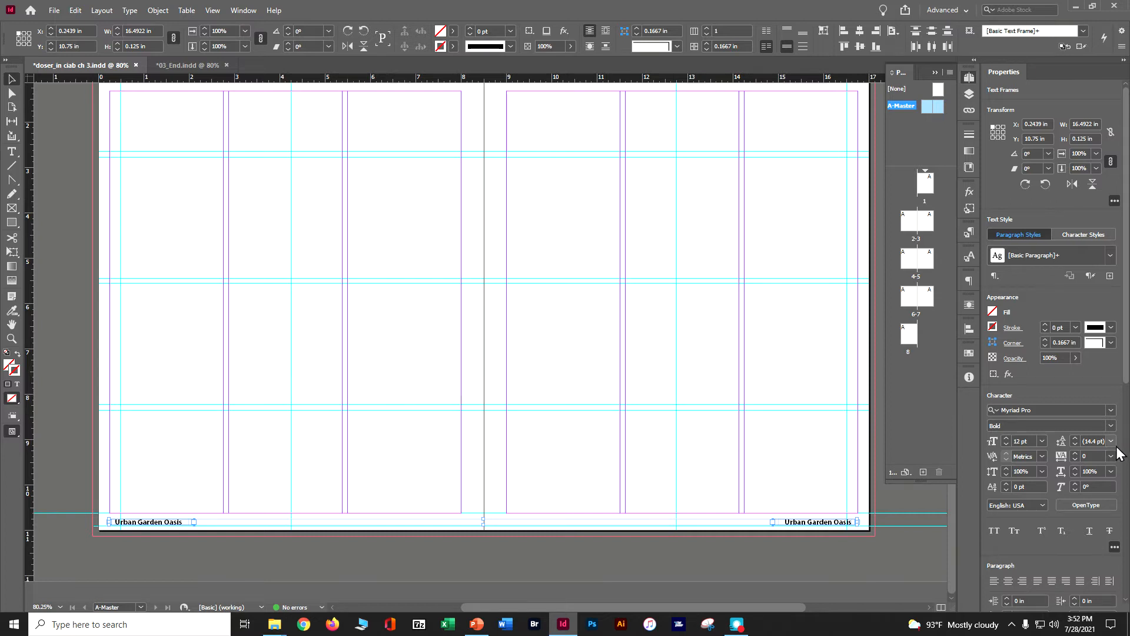
pyautogui.click(1111, 426)
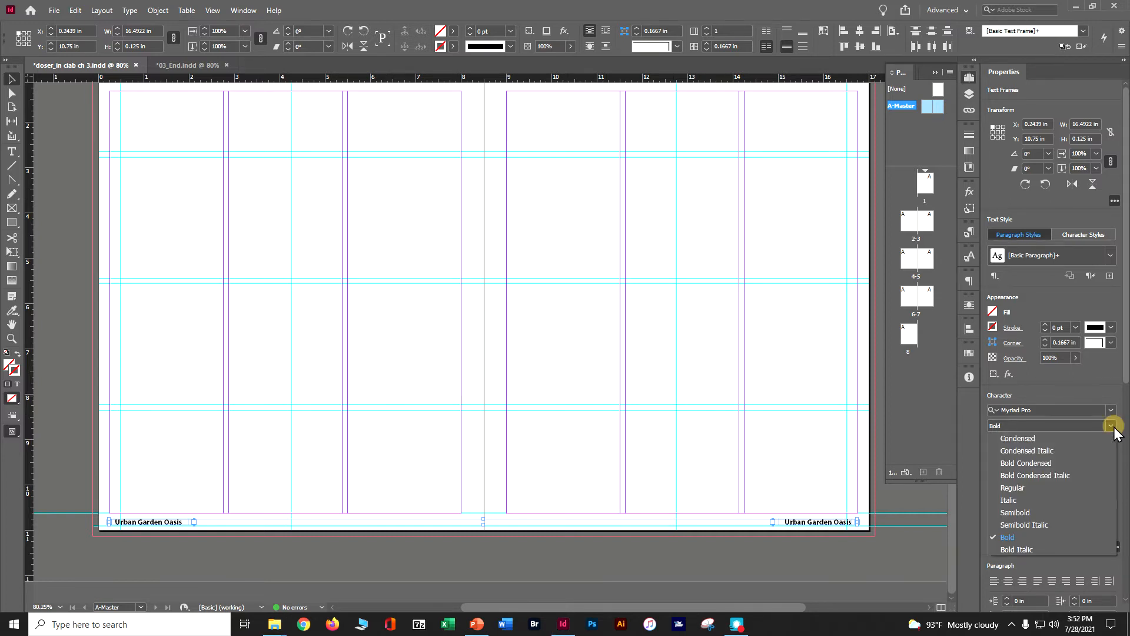
pyautogui.click(1068, 486)
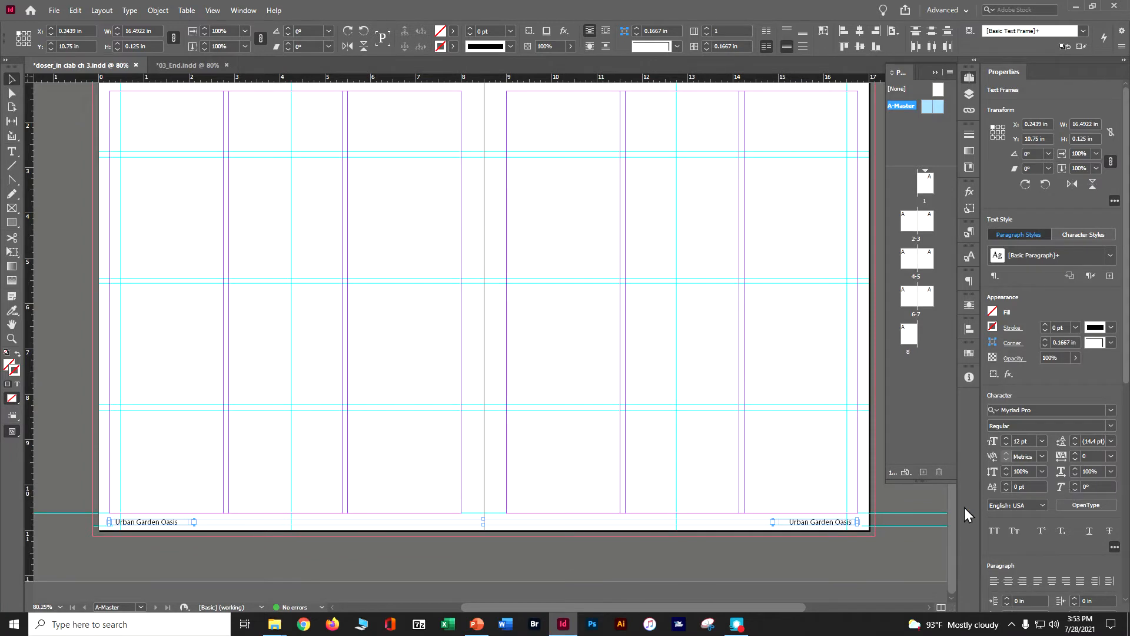
# Deselect the footer frames and save the document
pyautogui.click(76, 11)
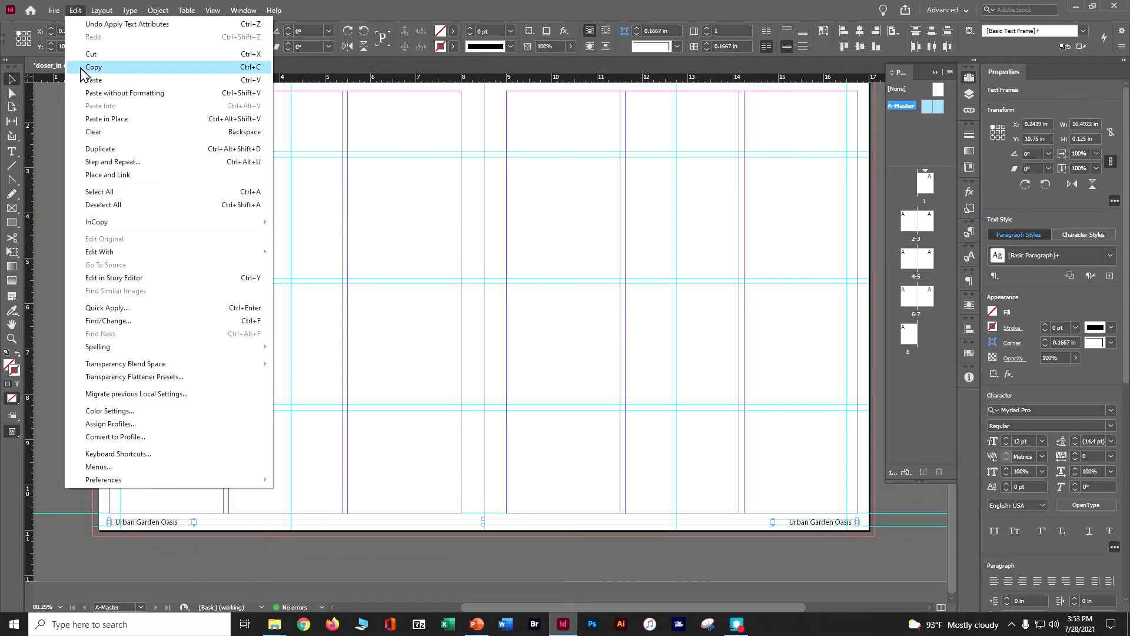
pyautogui.click(110, 205)
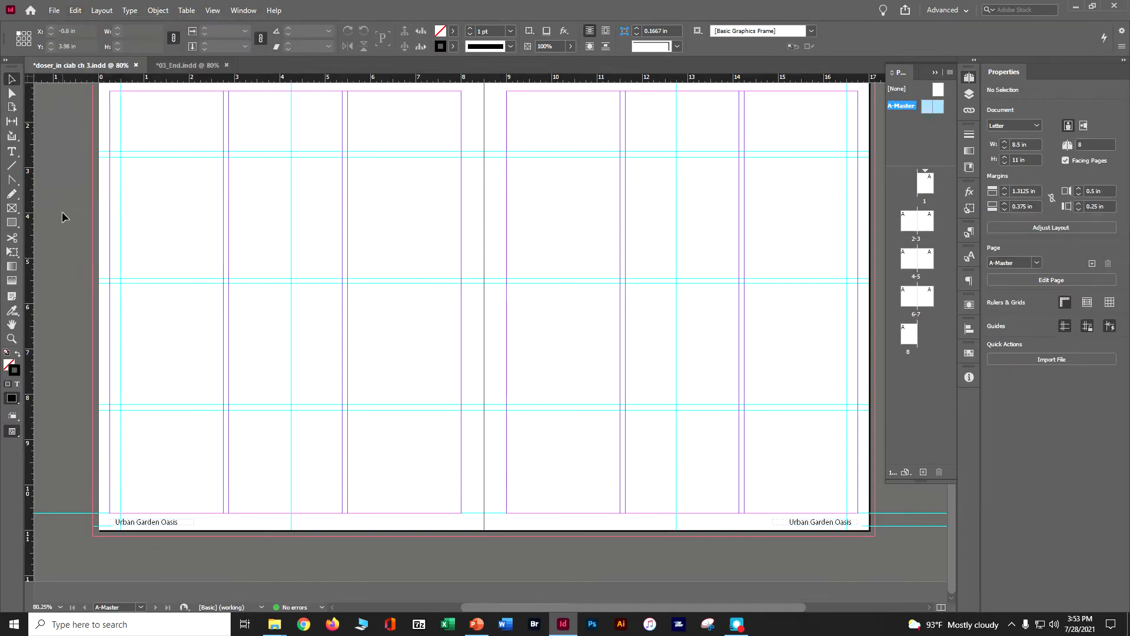
pyautogui.hotkey('ctrl', 's')
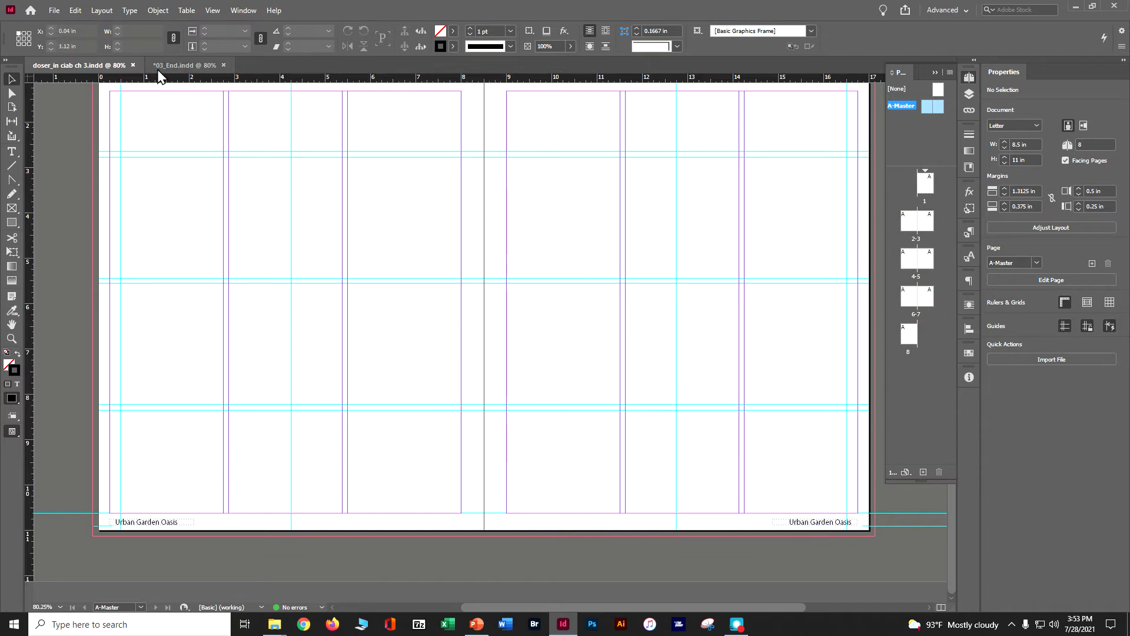
pyautogui.doubleClick(894, 106)
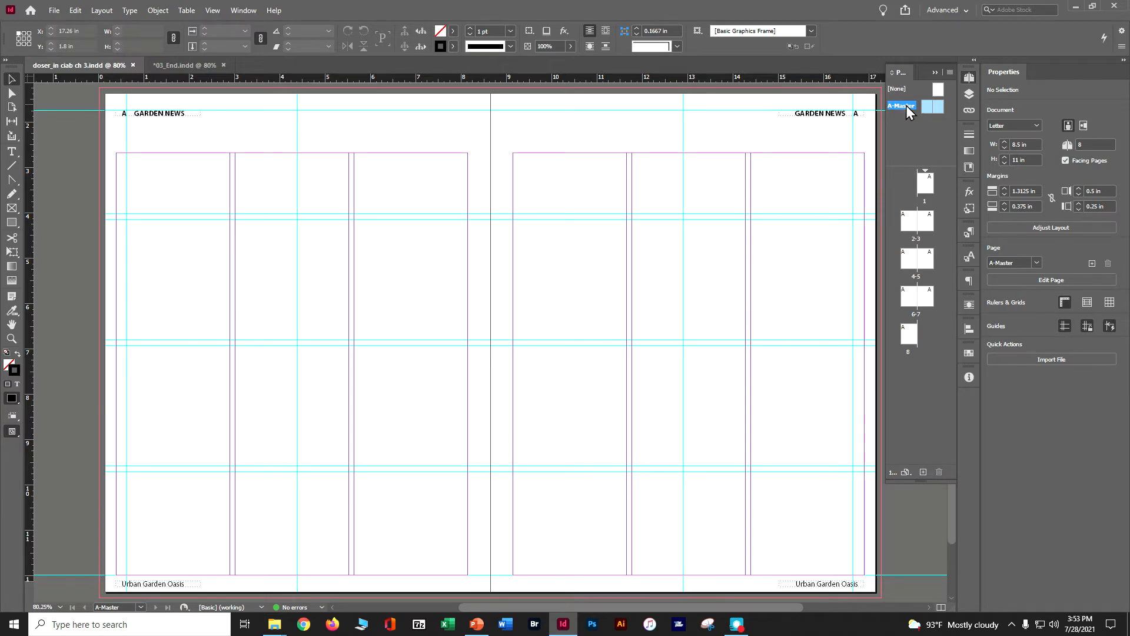
pyautogui.rightClick(907, 107)
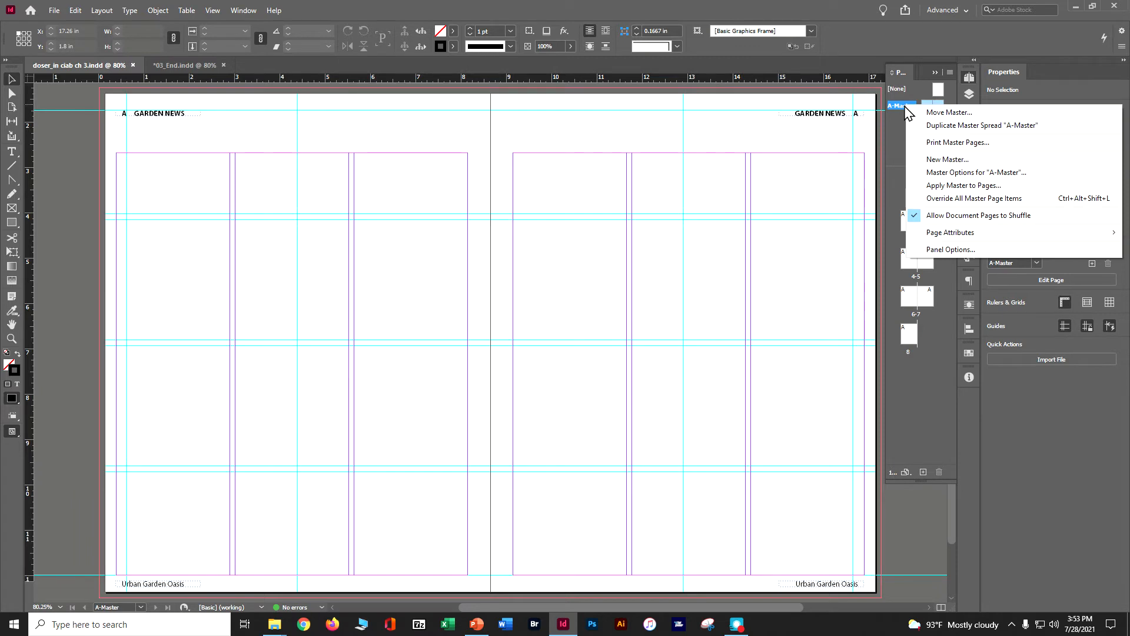
pyautogui.press('Escape')
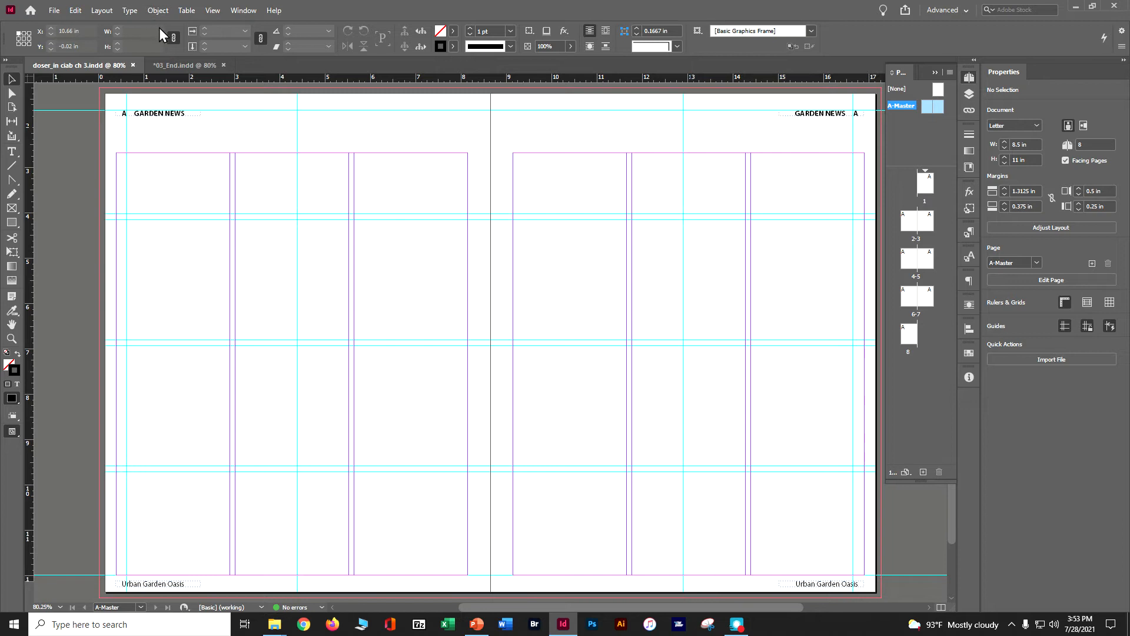
pyautogui.click(247, 11)
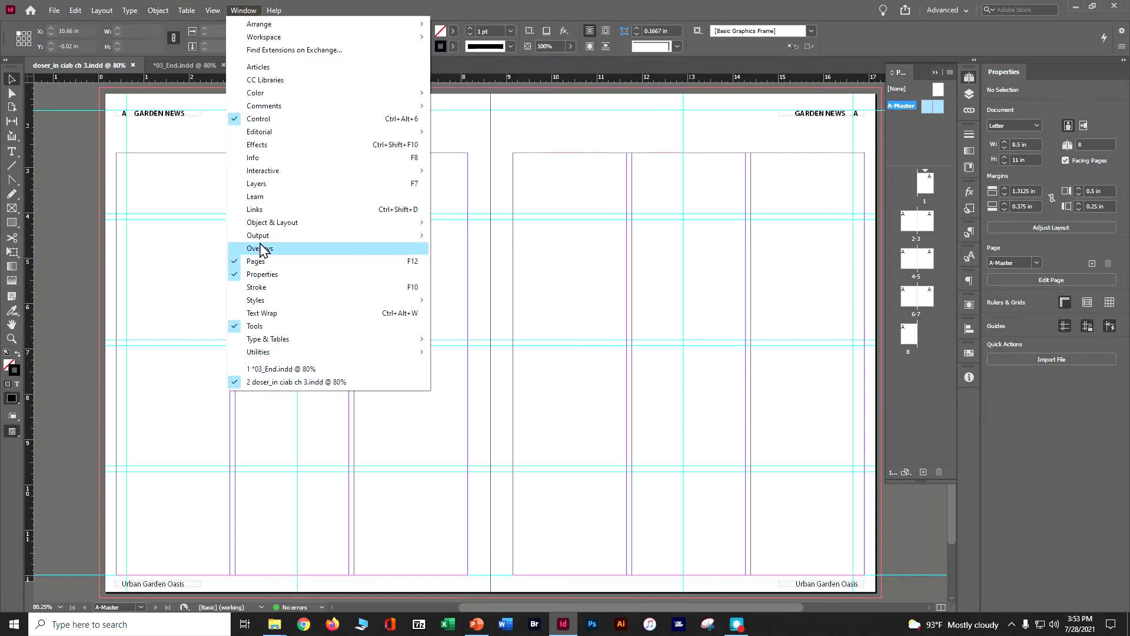
pyautogui.moveTo(425, 235)
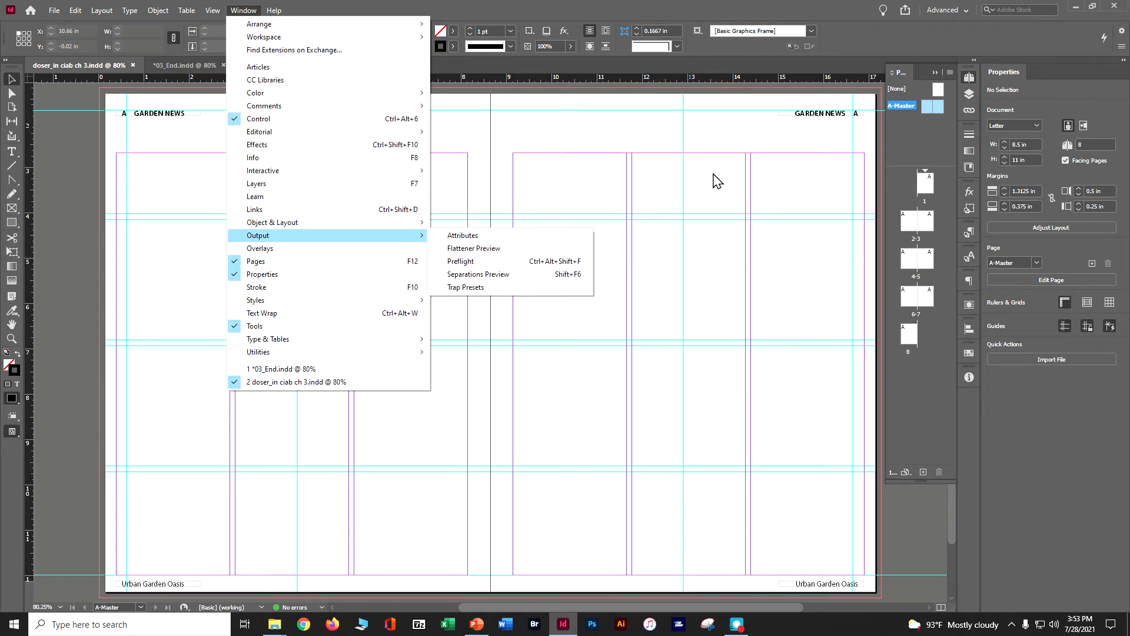
# Rename the A-Master spread to "3 Column Layout" and widen the Pages panel to fit the full name
pyautogui.click(950, 72)
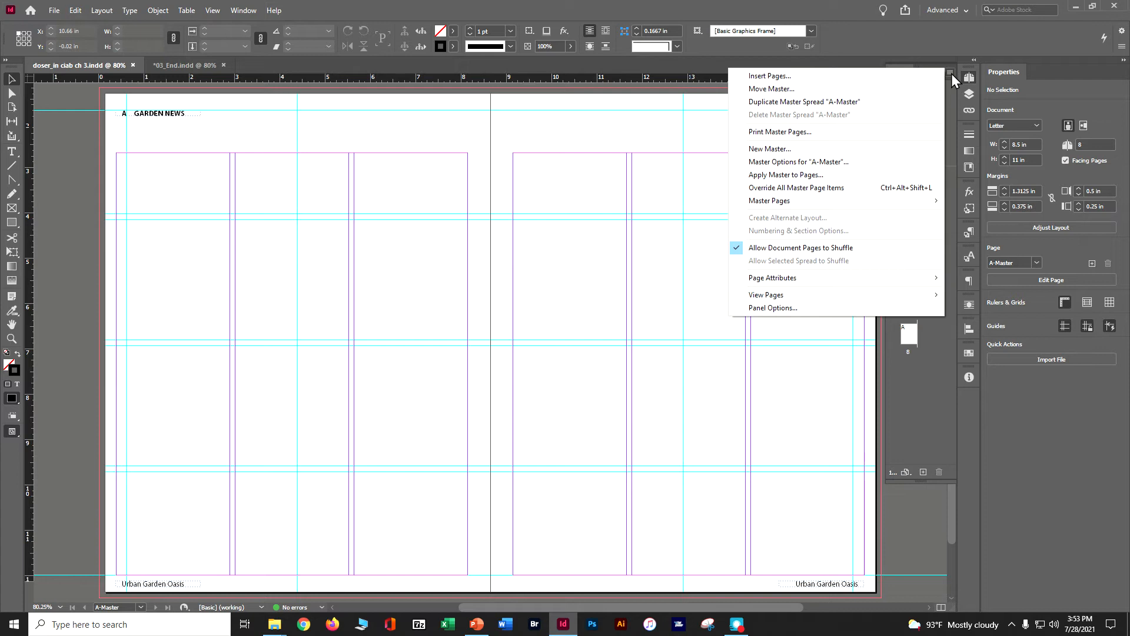
pyautogui.click(835, 161)
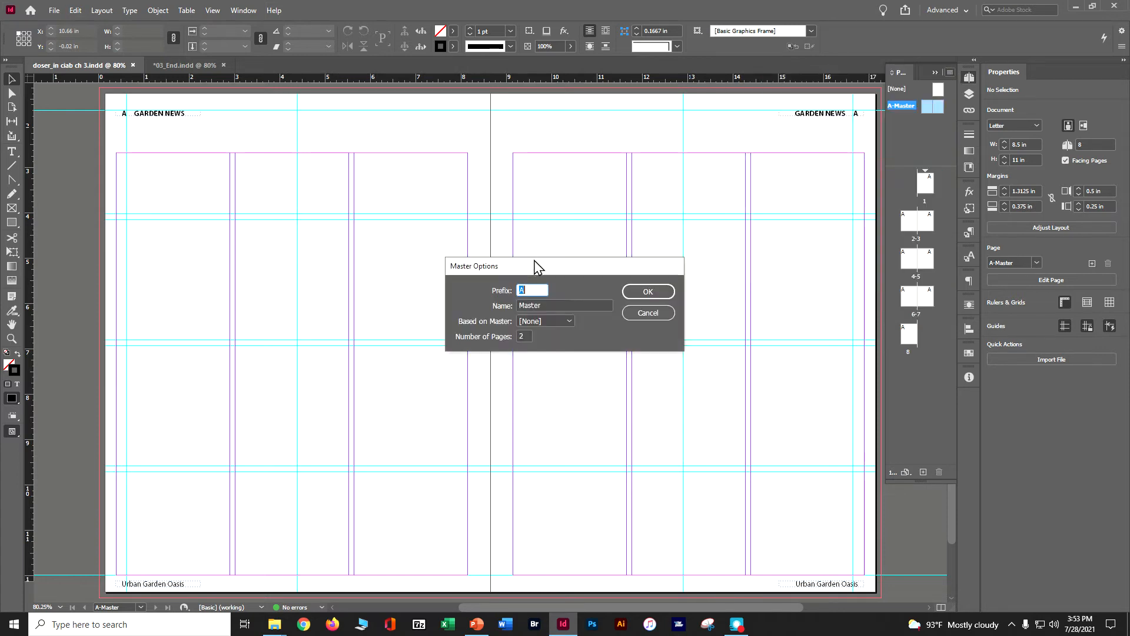
pyautogui.doubleClick(542, 304)
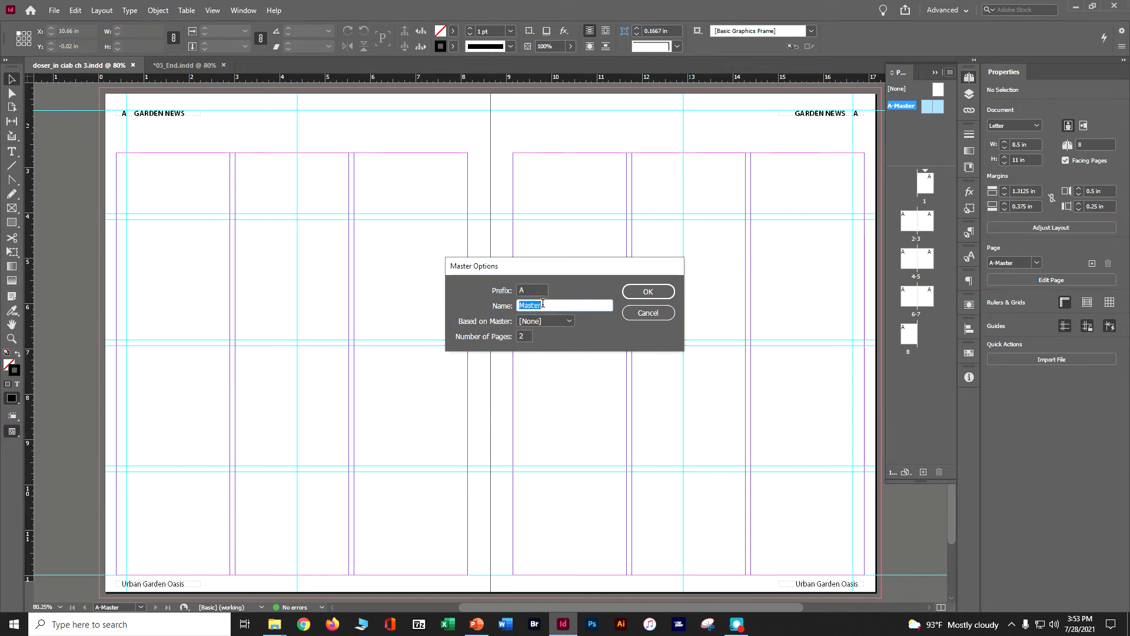
pyautogui.write('3 Column Layout')
pyautogui.click(625, 290)
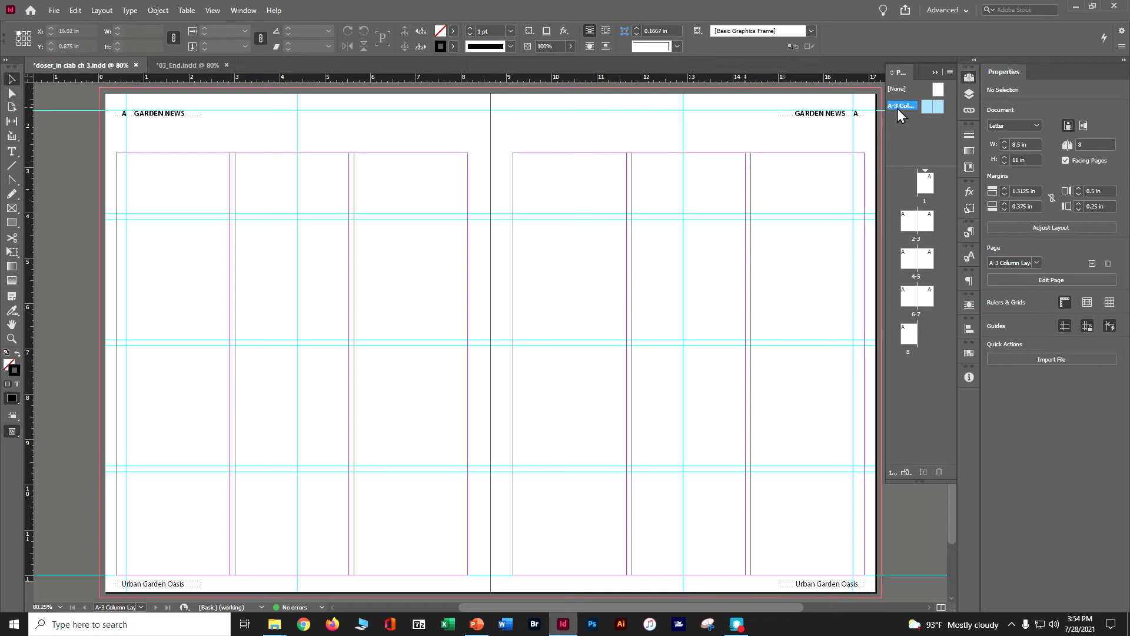
pyautogui.moveTo(885, 129); pyautogui.dragTo(825, 125)
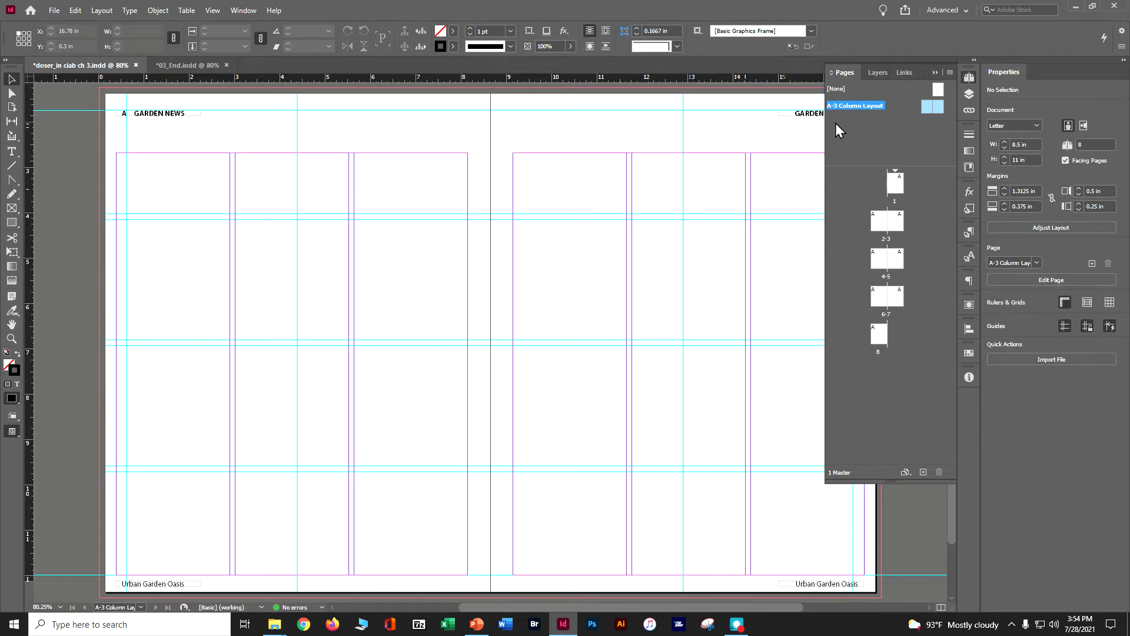
# Draw a text frame 4 in wide and 4.25 in high from the upper-left margin corner of the left master page
pyautogui.doubleClick(924, 107)
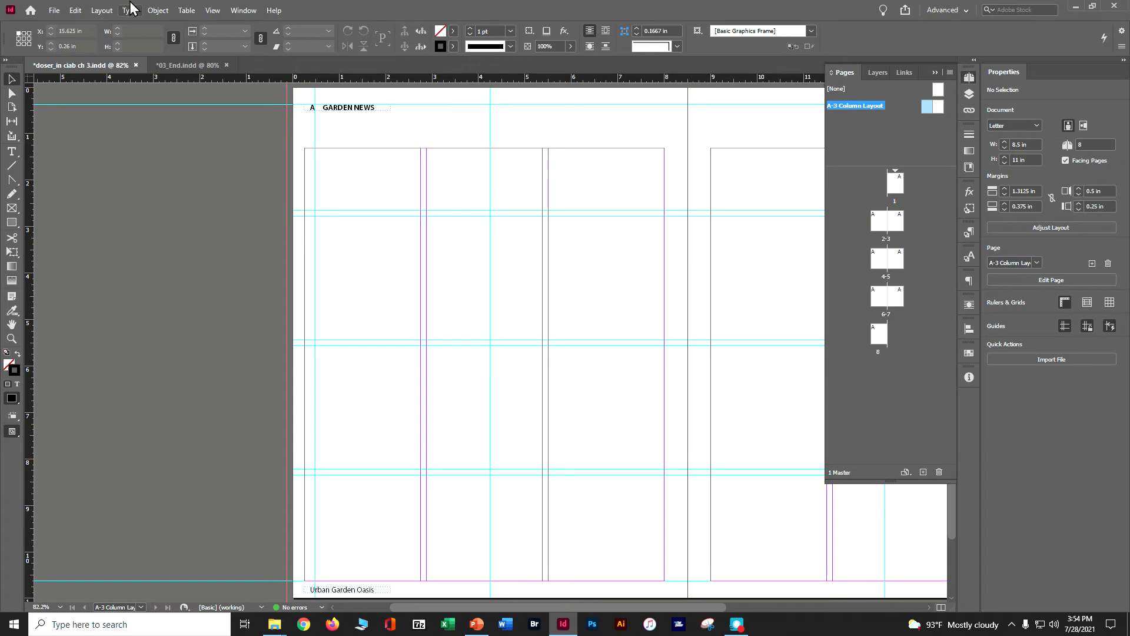
pyautogui.click(10, 155)
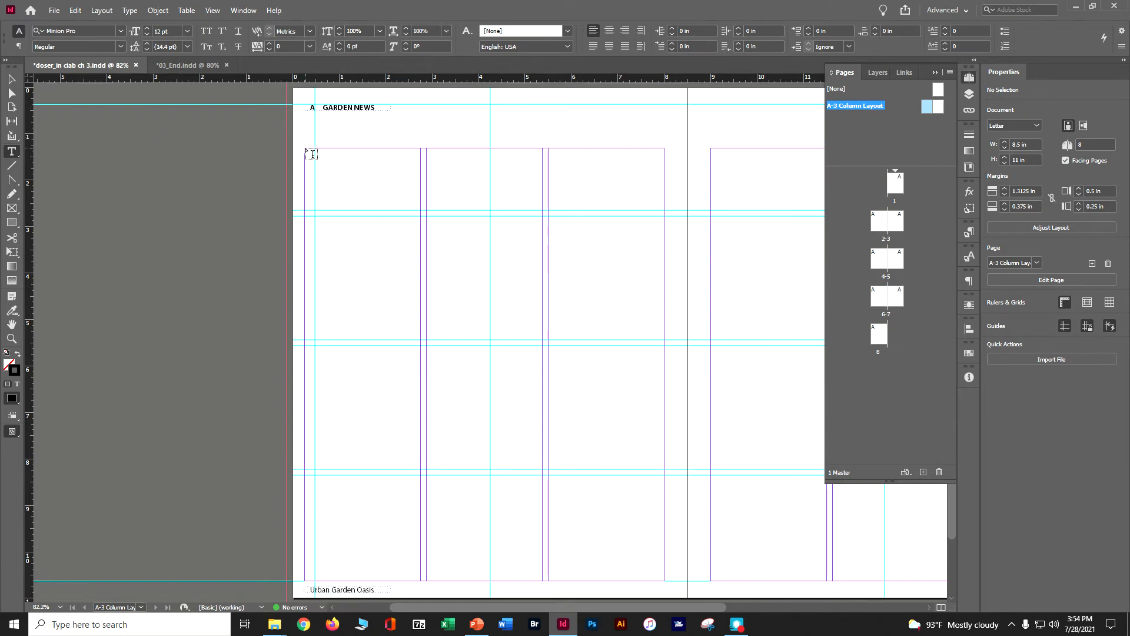
pyautogui.moveTo(312, 154); pyautogui.dragTo(301, 173)
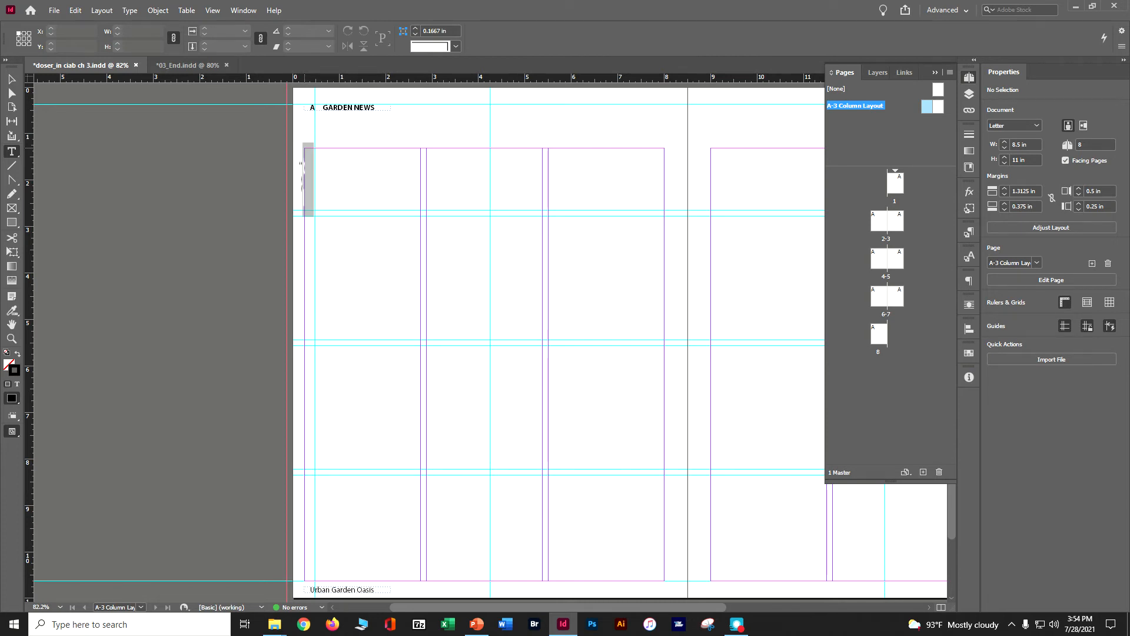
pyautogui.moveTo(303, 147); pyautogui.dragTo(493, 347)
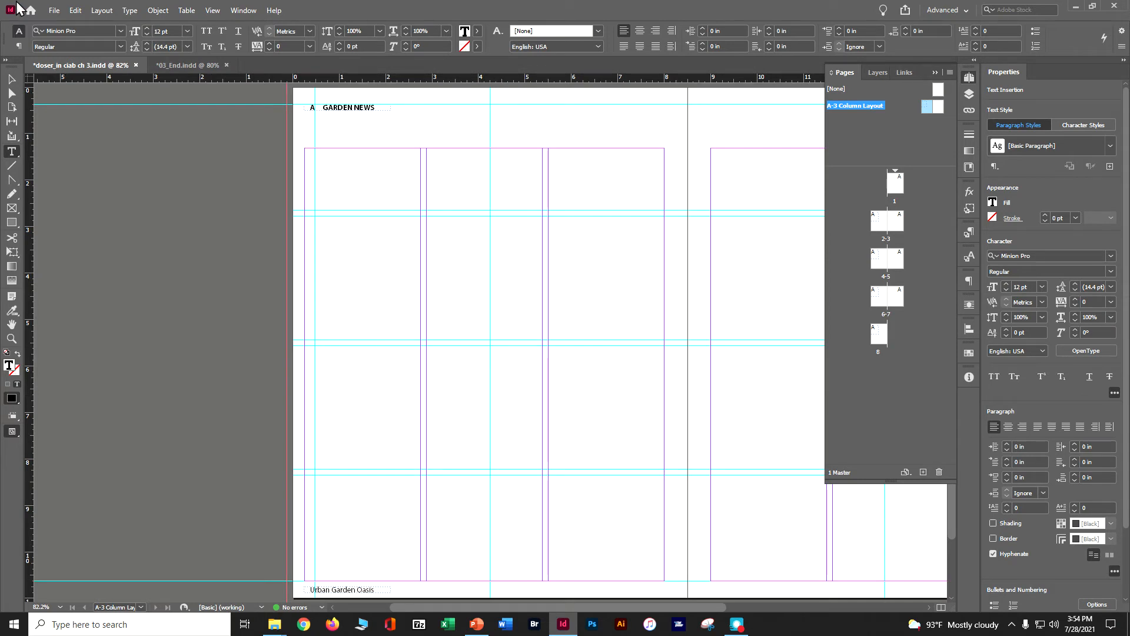
pyautogui.click(12, 78)
pyautogui.press('Escape')
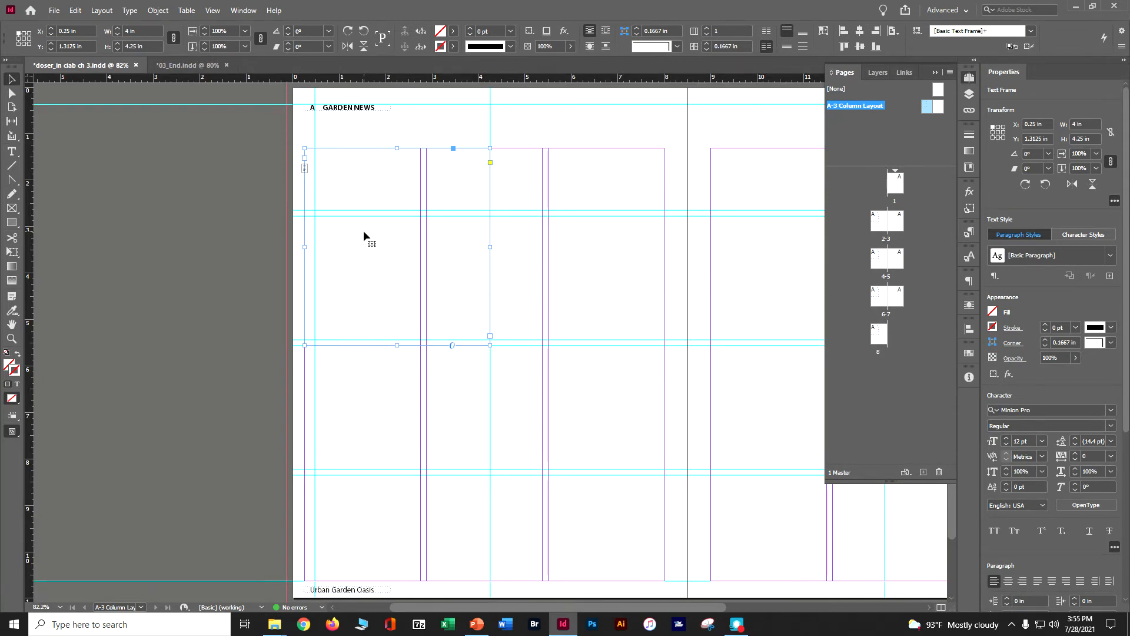
# Duplicate the text frame and place the copy against the right page's outer margin at X 12.75 in, Y 1.3125 in
pyautogui.moveTo(371, 231); pyautogui.dragTo(557, 231)
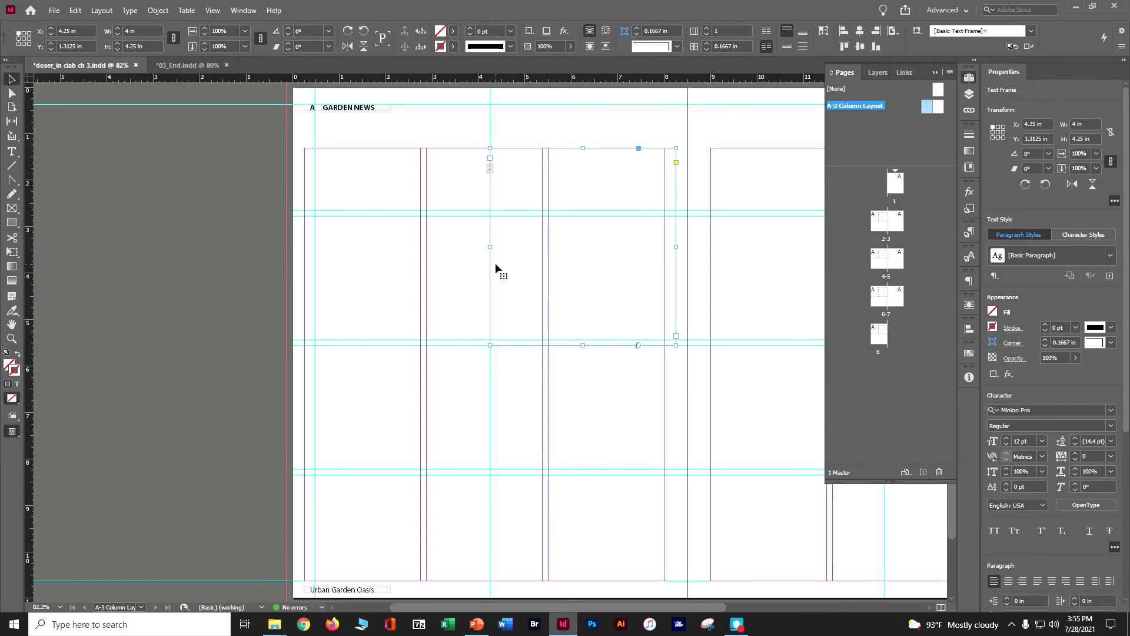
pyautogui.moveTo(496, 263)
pyautogui.mouseDown()
pyautogui.moveTo(429, 270)
pyautogui.moveTo(516, 266)
pyautogui.mouseUp()
pyautogui.moveTo(645, 608); pyautogui.dragTo(726, 608)
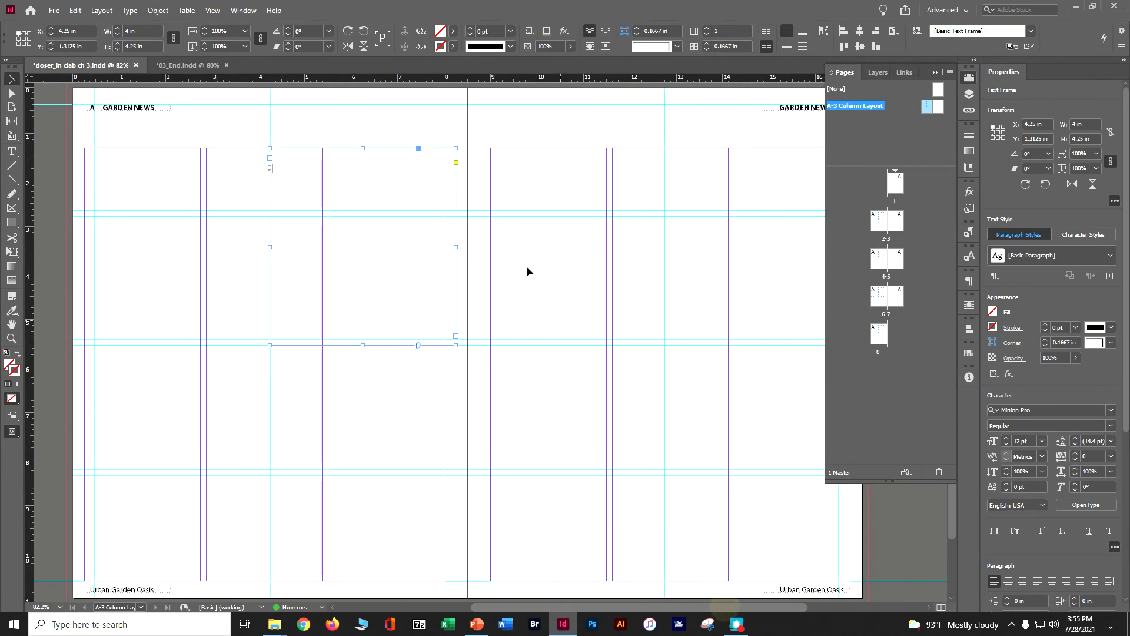
pyautogui.moveTo(392, 149); pyautogui.dragTo(789, 148)
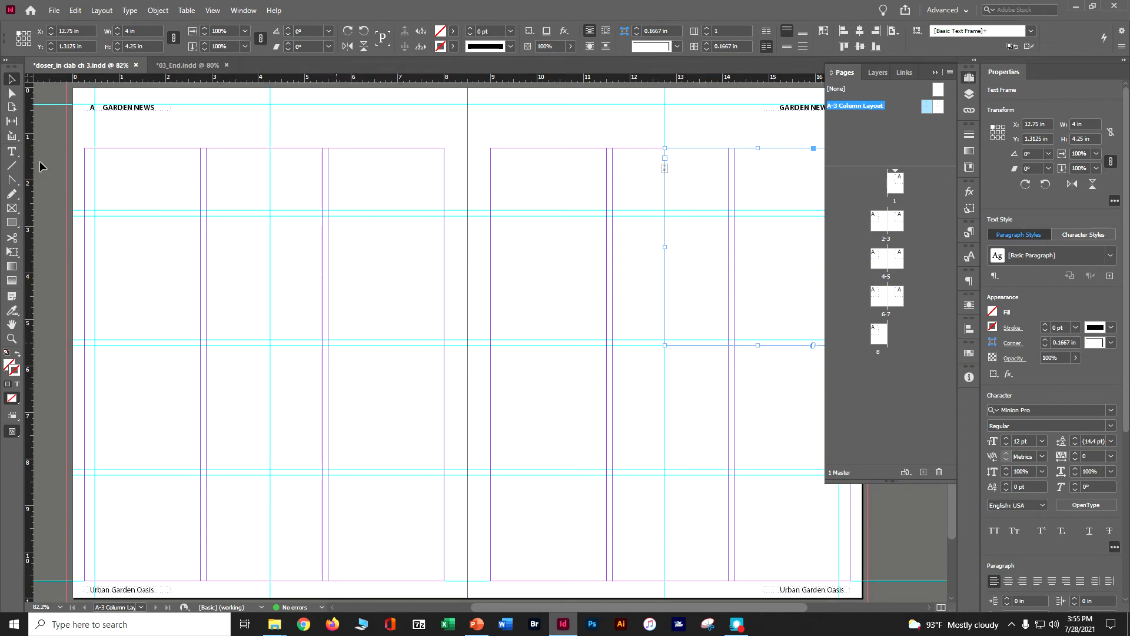
pyautogui.click(37, 133)
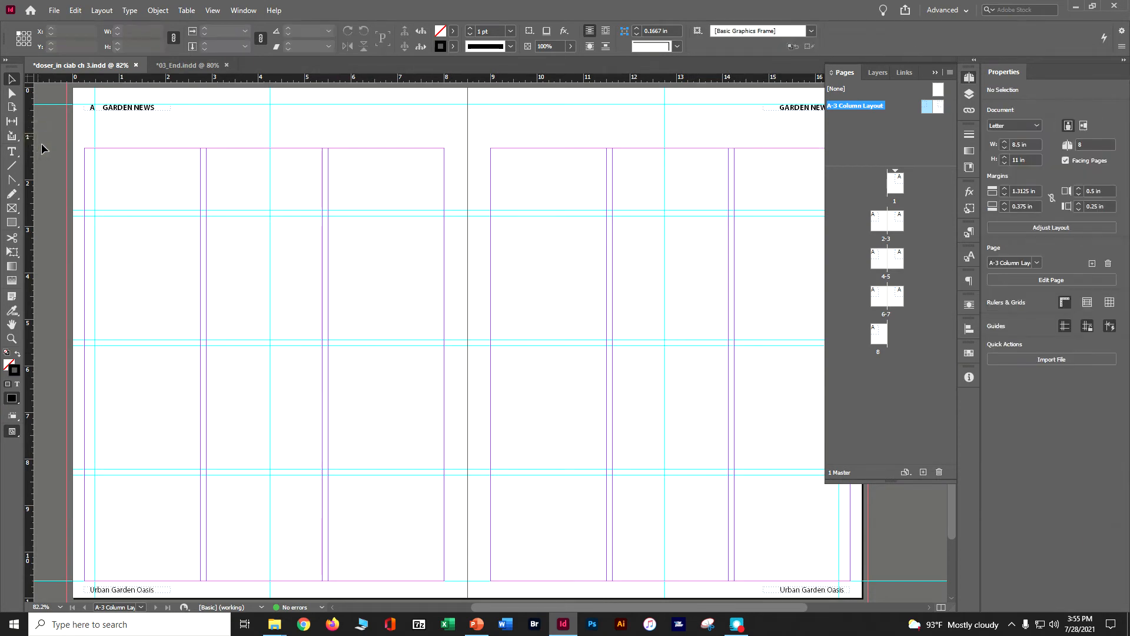
# Using the master layout in 03_End.indd as reference, widen both text frames inward to 5.125 in to span two columns each
pyautogui.click(136, 223)
pyautogui.click(744, 295)
pyautogui.click(246, 329)
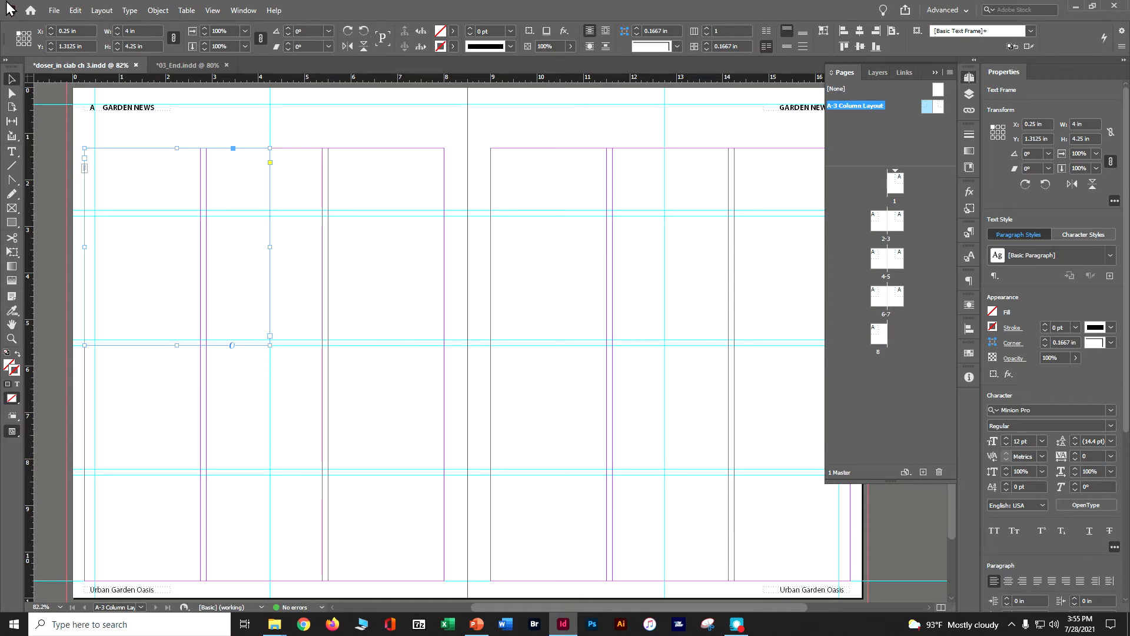
pyautogui.click(168, 66)
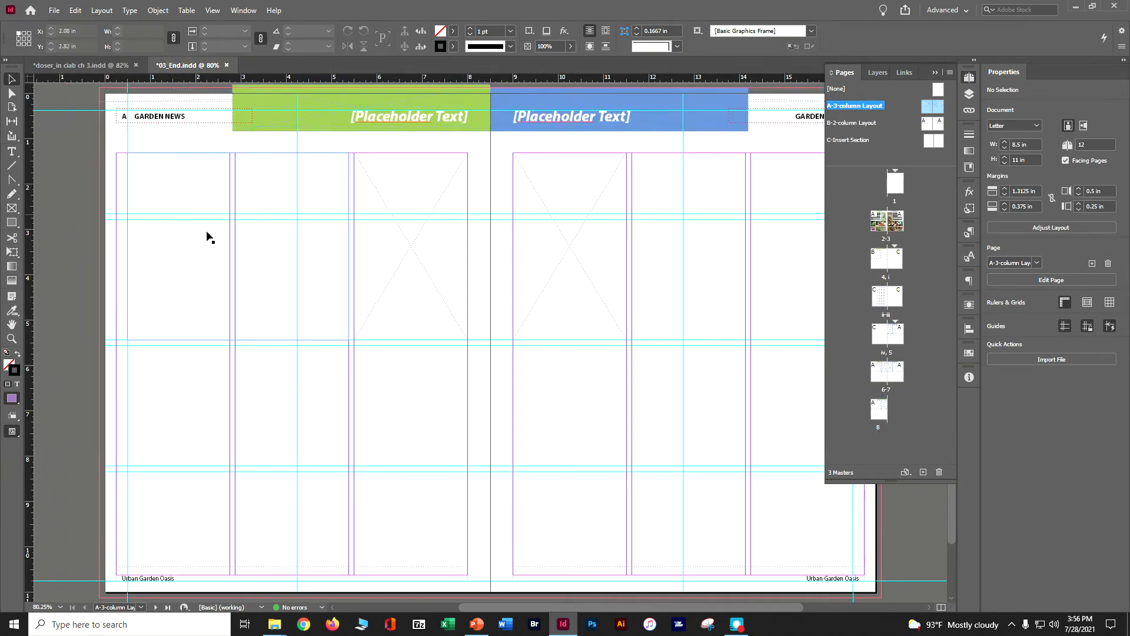
pyautogui.click(224, 343)
pyautogui.click(388, 340)
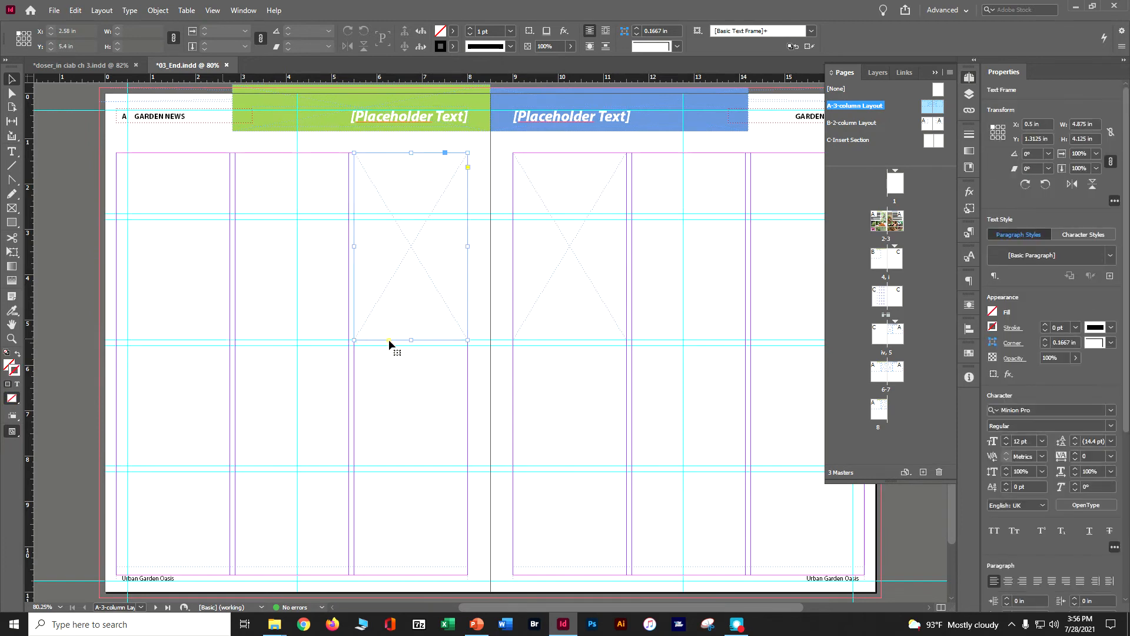
pyautogui.click(95, 66)
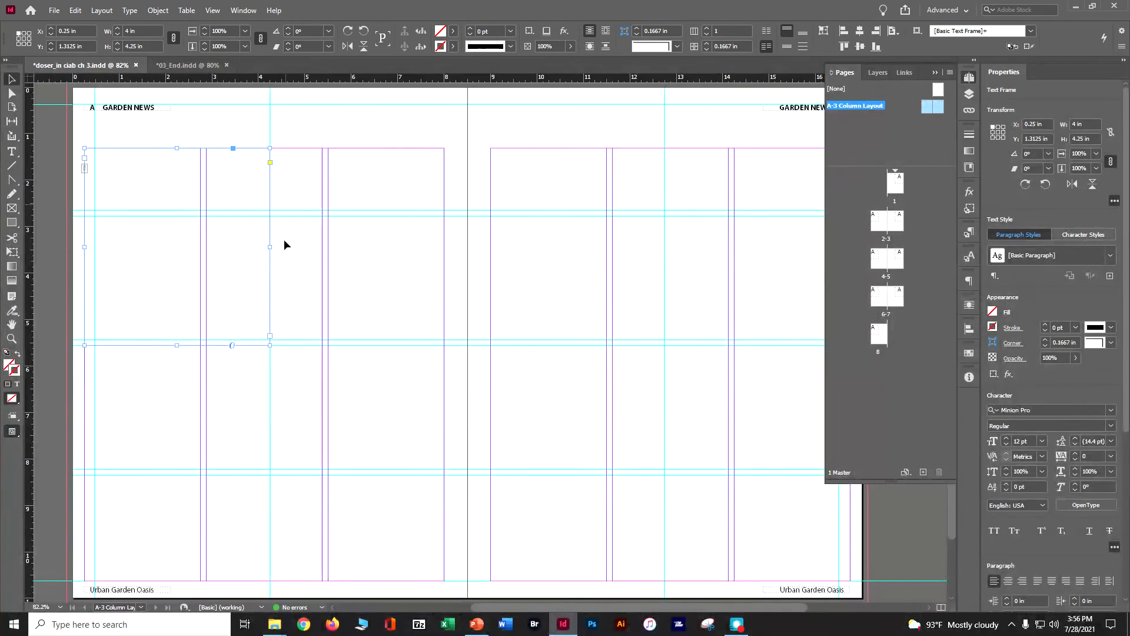
pyautogui.moveTo(270, 247); pyautogui.dragTo(322, 247)
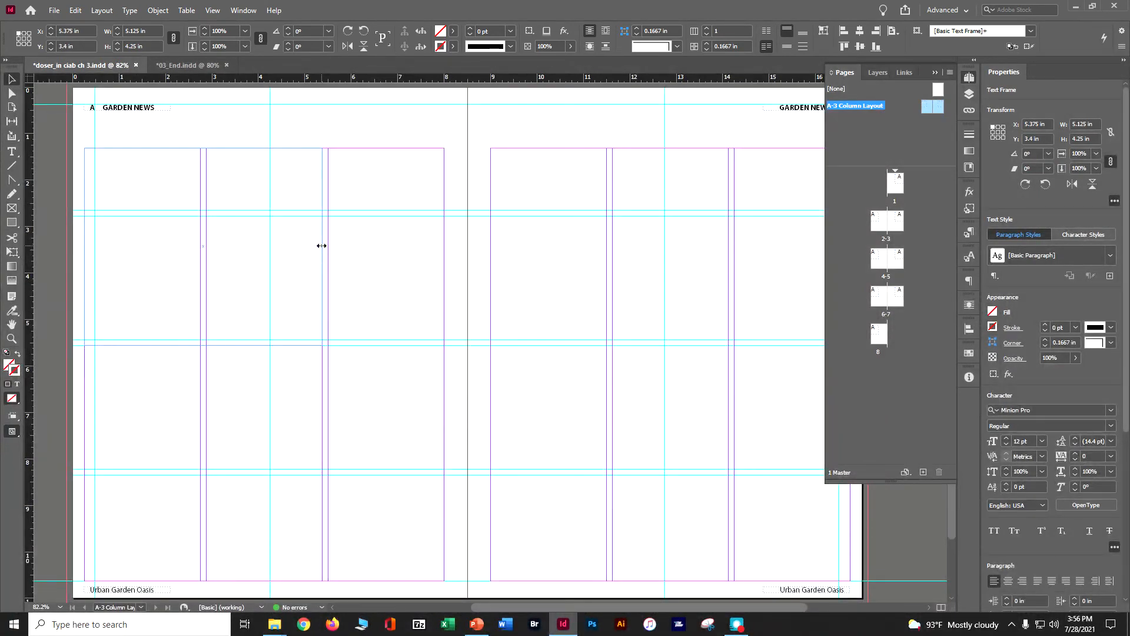
pyautogui.click(680, 254)
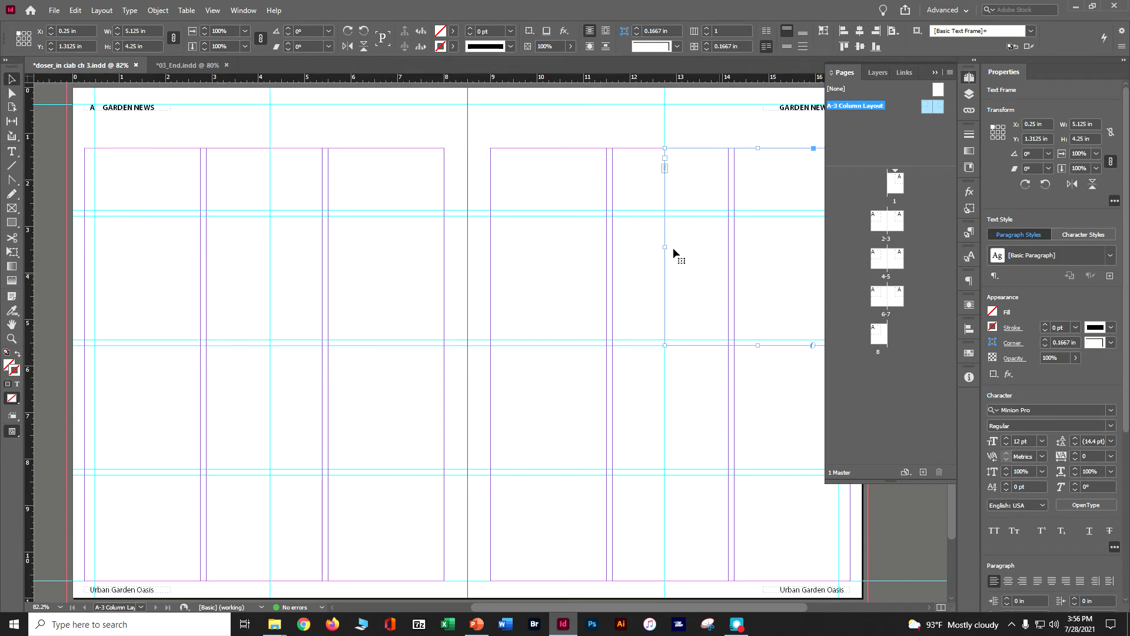
pyautogui.moveTo(660, 249); pyautogui.dragTo(612, 245)
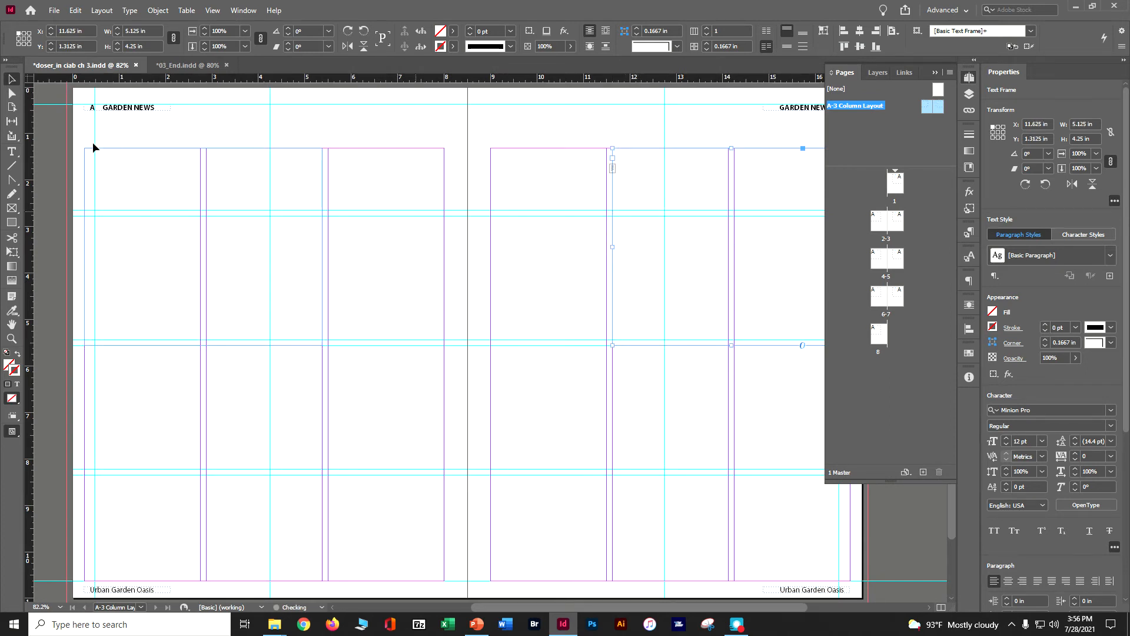
# Draw a rectangular graphics frame about 2.44 in by 4.25 in at the top of the left page's third column
pyautogui.click(18, 215)
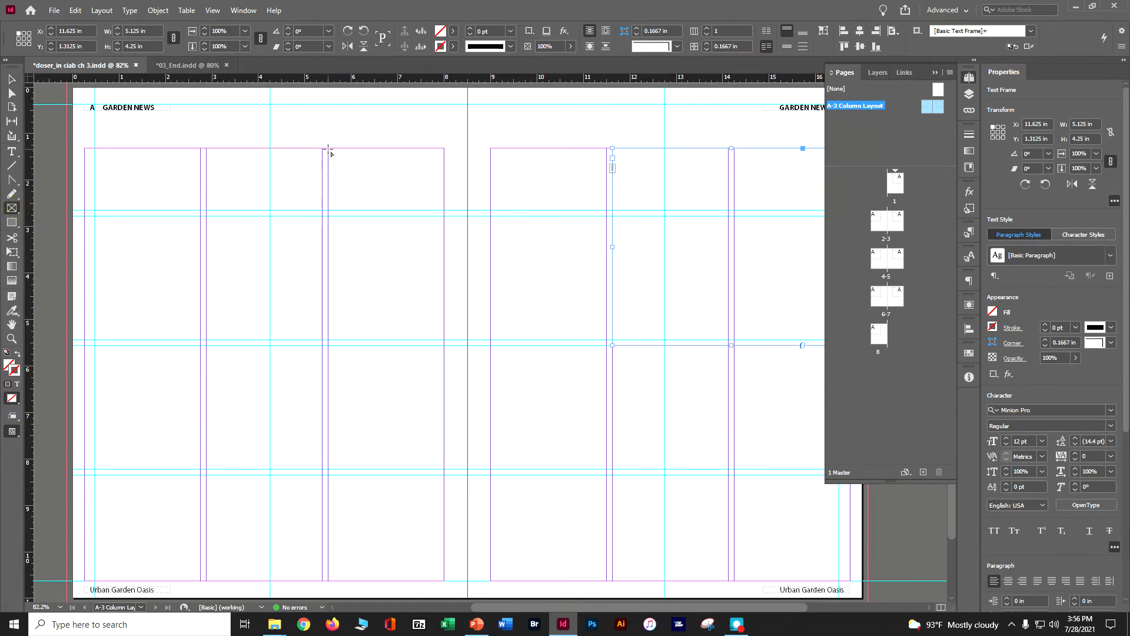
pyautogui.moveTo(328, 148); pyautogui.dragTo(352, 207)
pyautogui.moveTo(375, 258)
pyautogui.mouseDown()
pyautogui.moveTo(439, 363)
pyautogui.moveTo(439, 341)
pyautogui.mouseUp()
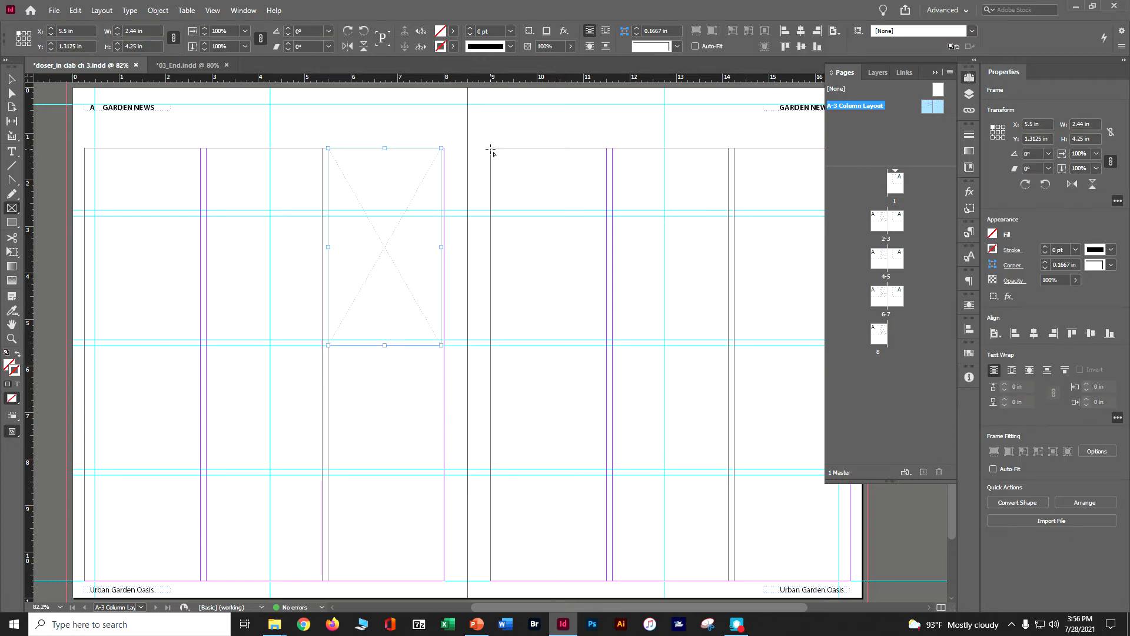
# Draw a graphics frame about 2.44 in by 4.25 in atop the right page's first column at X 9 in, comparing with 03_End.indd
pyautogui.moveTo(490, 149); pyautogui.dragTo(604, 346)
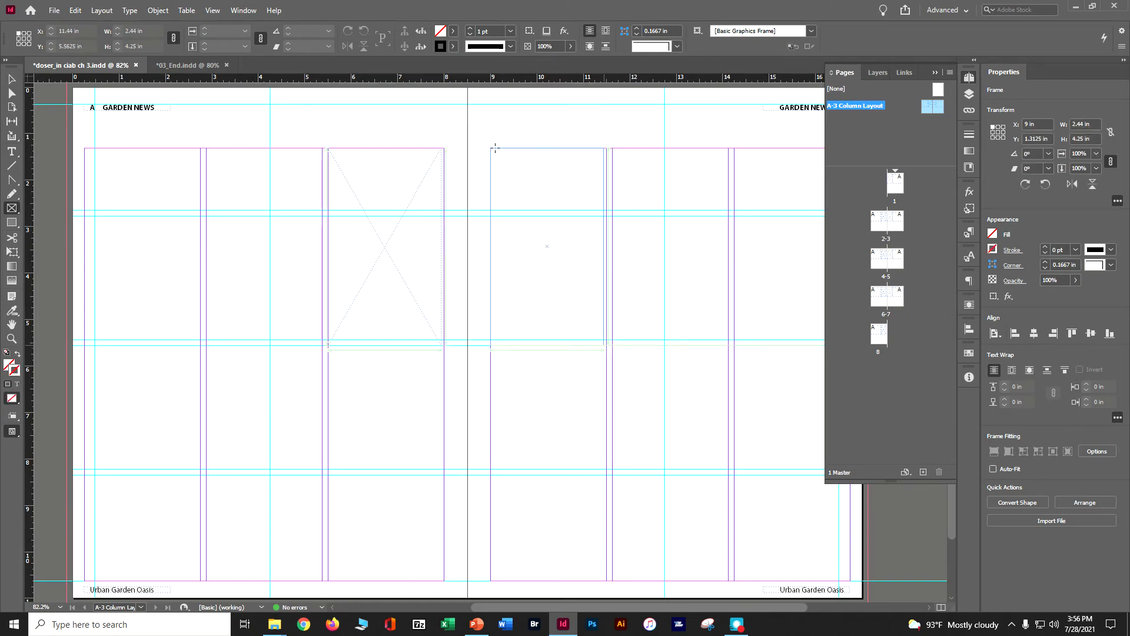
pyautogui.click(176, 65)
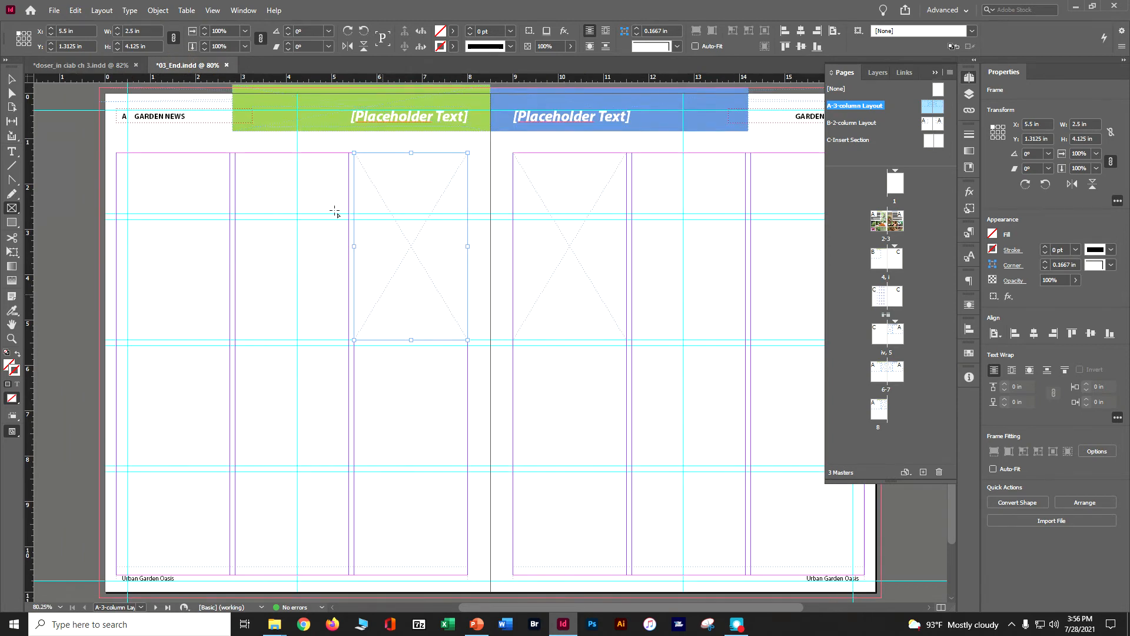
pyautogui.click(115, 66)
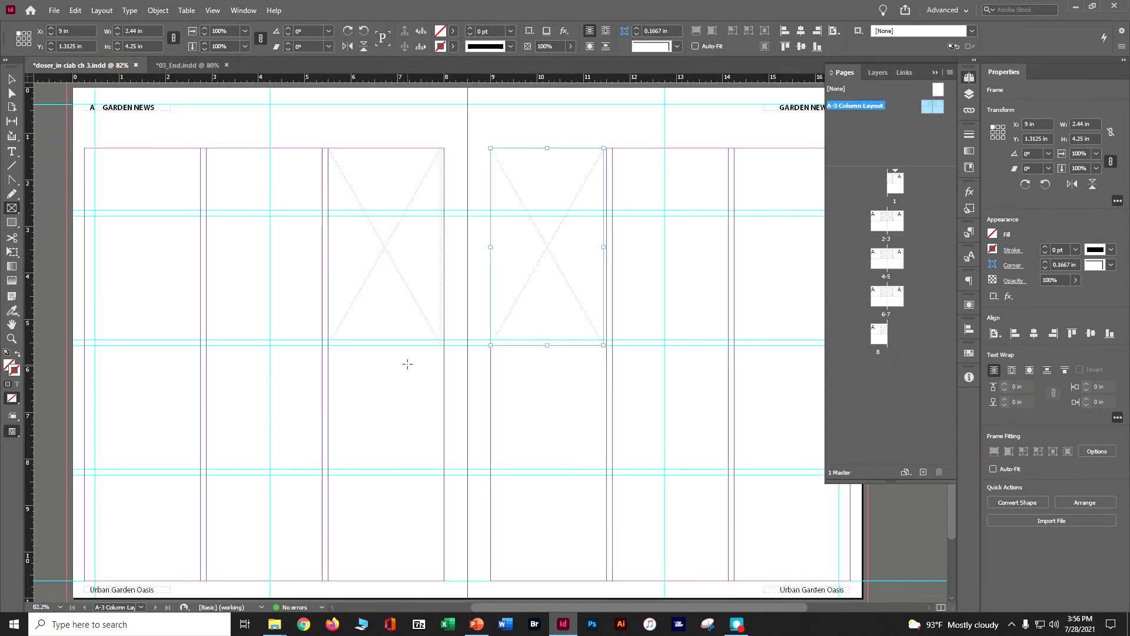
# Shorten both graphics frames from their lower edges to the guide at 5.4375 in, making each 4.125 in high
pyautogui.click(10, 80)
pyautogui.click(354, 289)
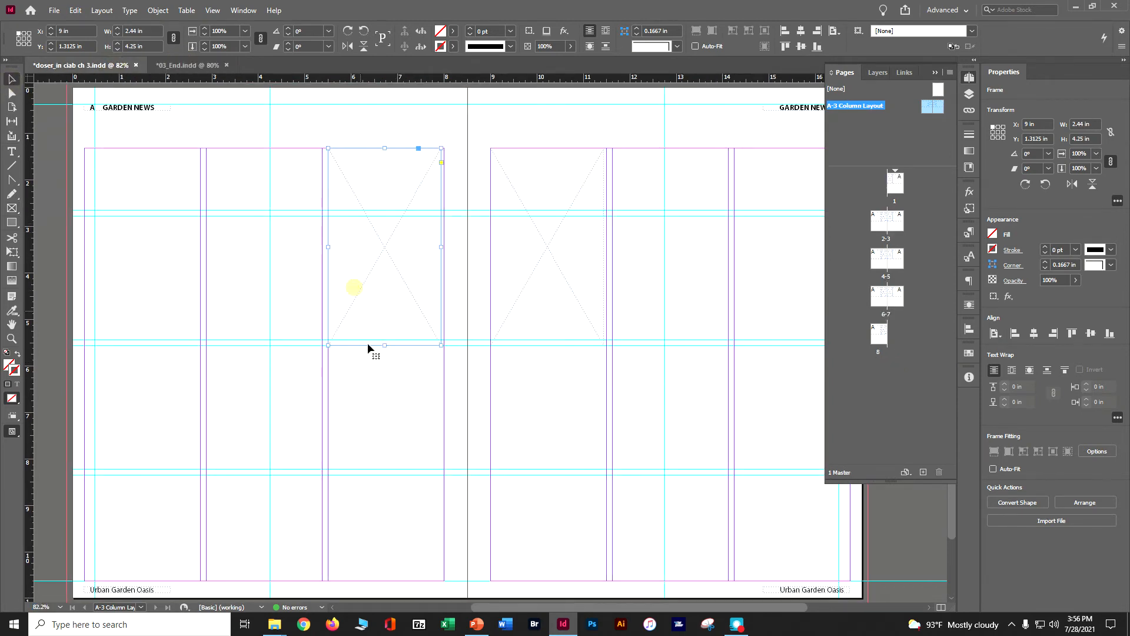
pyautogui.moveTo(386, 346)
pyautogui.mouseDown()
pyautogui.moveTo(387, 389)
pyautogui.moveTo(386, 340)
pyautogui.mouseUp()
pyautogui.click(536, 341)
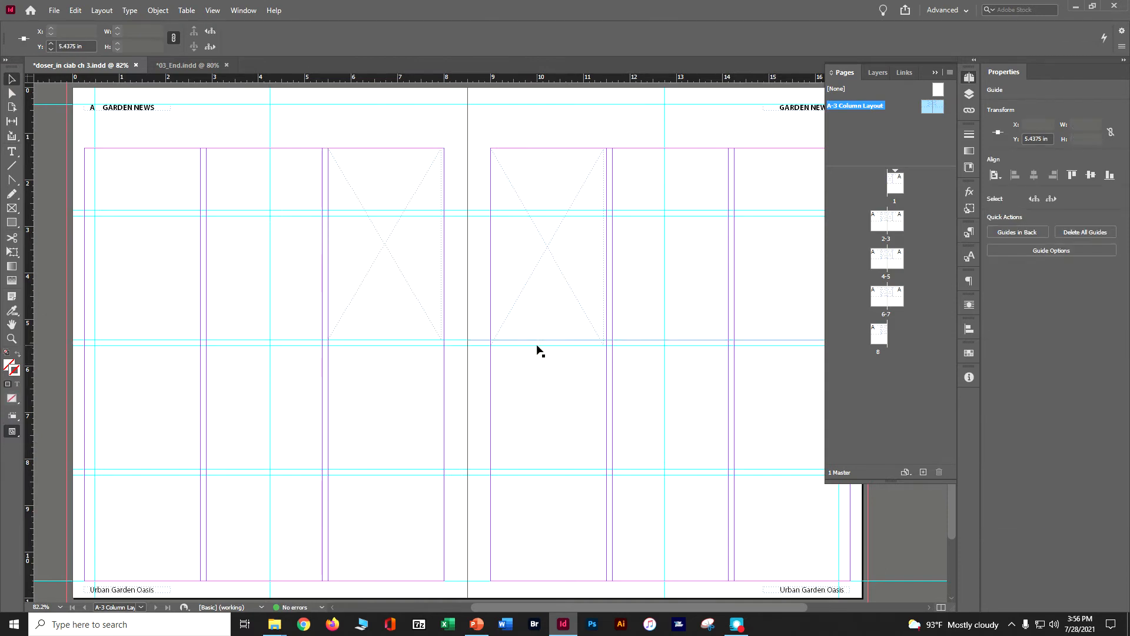
pyautogui.click(497, 265)
pyautogui.moveTo(544, 345); pyautogui.dragTo(544, 339)
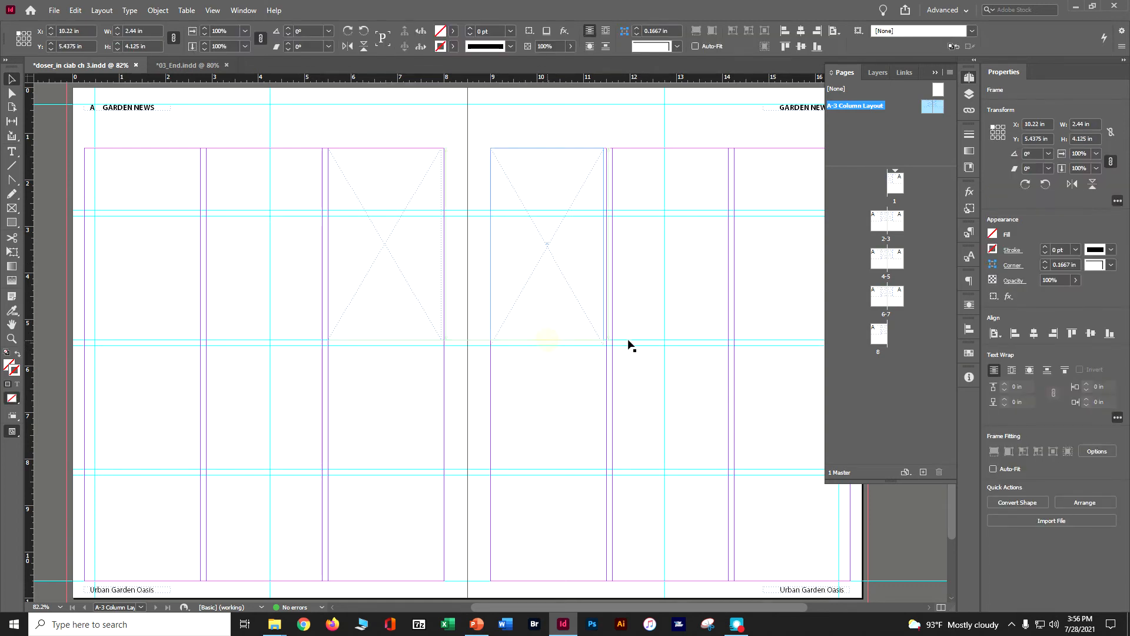
# Shorten the text frames on both pages to 4.125 in high so they end at the same guide, and save the document
pyautogui.click(660, 340)
pyautogui.click(736, 323)
pyautogui.moveTo(732, 348); pyautogui.dragTo(732, 340)
pyautogui.click(182, 335)
pyautogui.moveTo(202, 345); pyautogui.dragTo(203, 340)
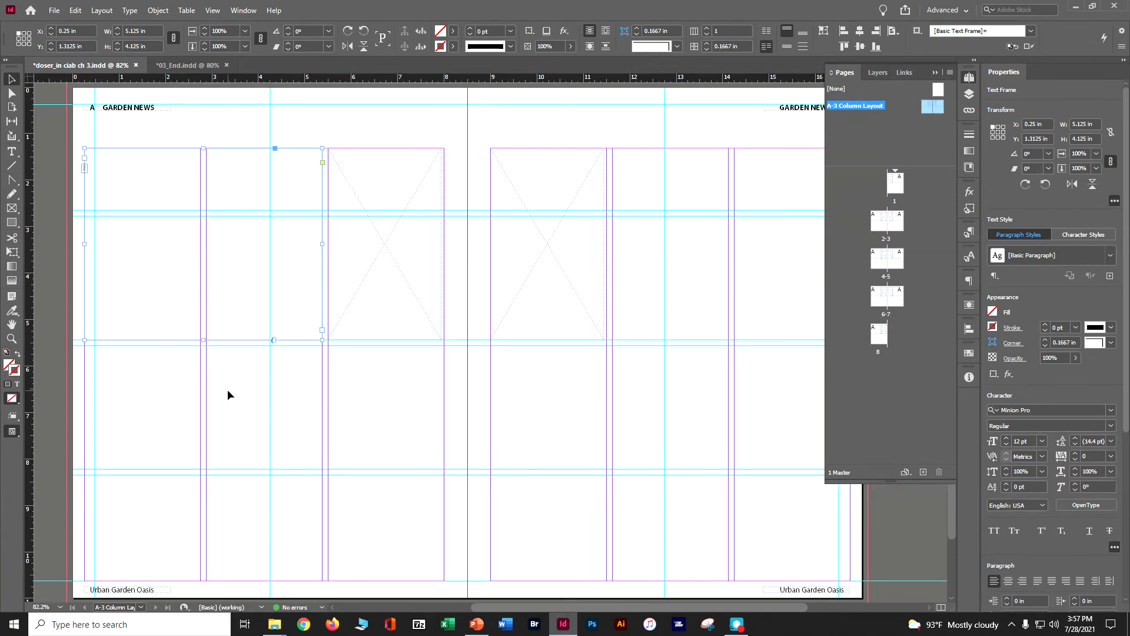
pyautogui.hotkey('ctrl', 's')
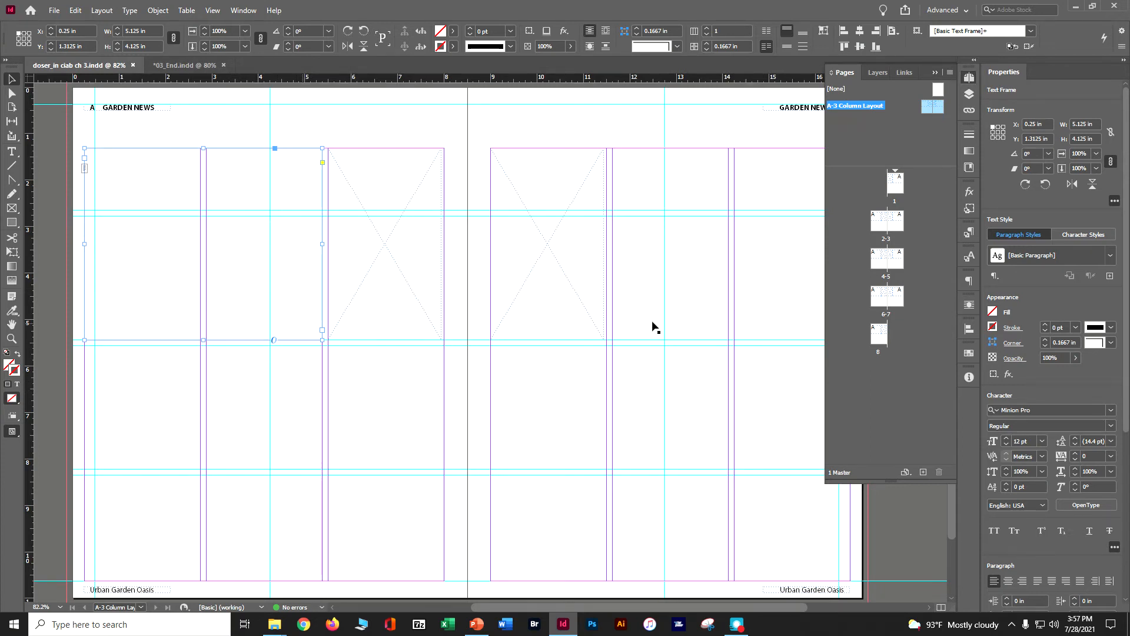
# Create a two-page master with prefix B named "2 Column Master", based on A-3 Column Layout
pyautogui.click(948, 73)
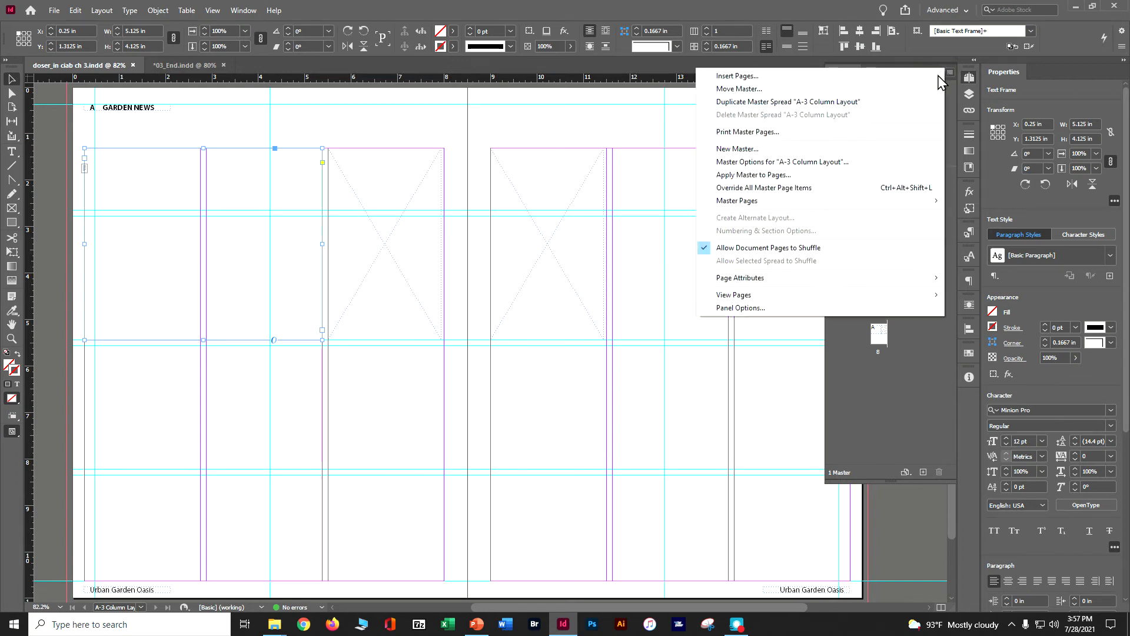
pyautogui.click(797, 149)
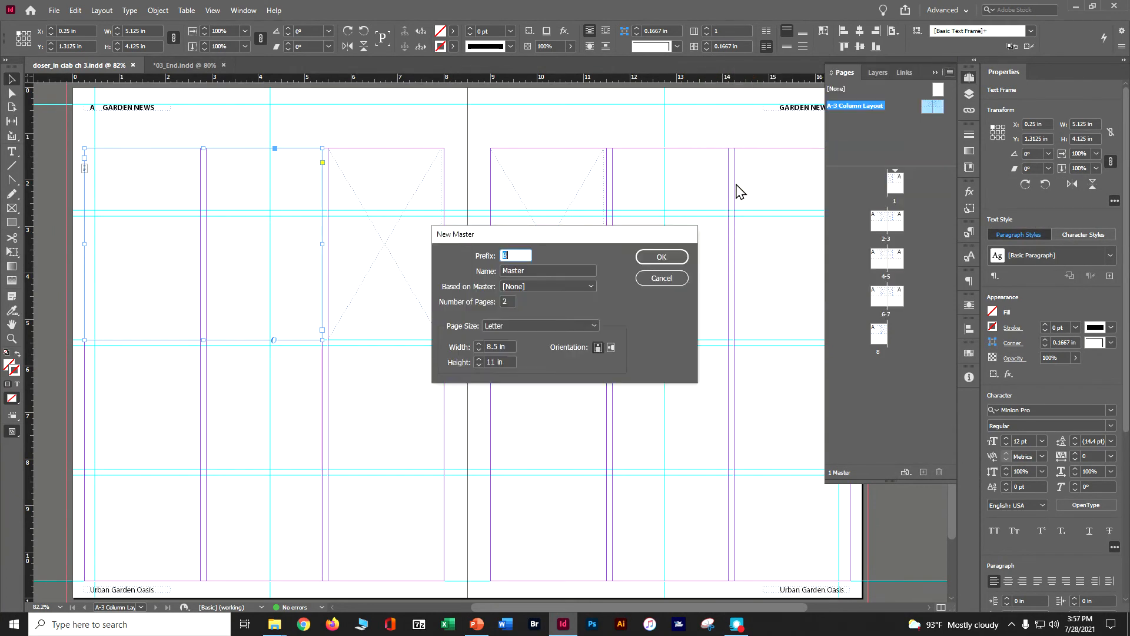
pyautogui.doubleClick(521, 271)
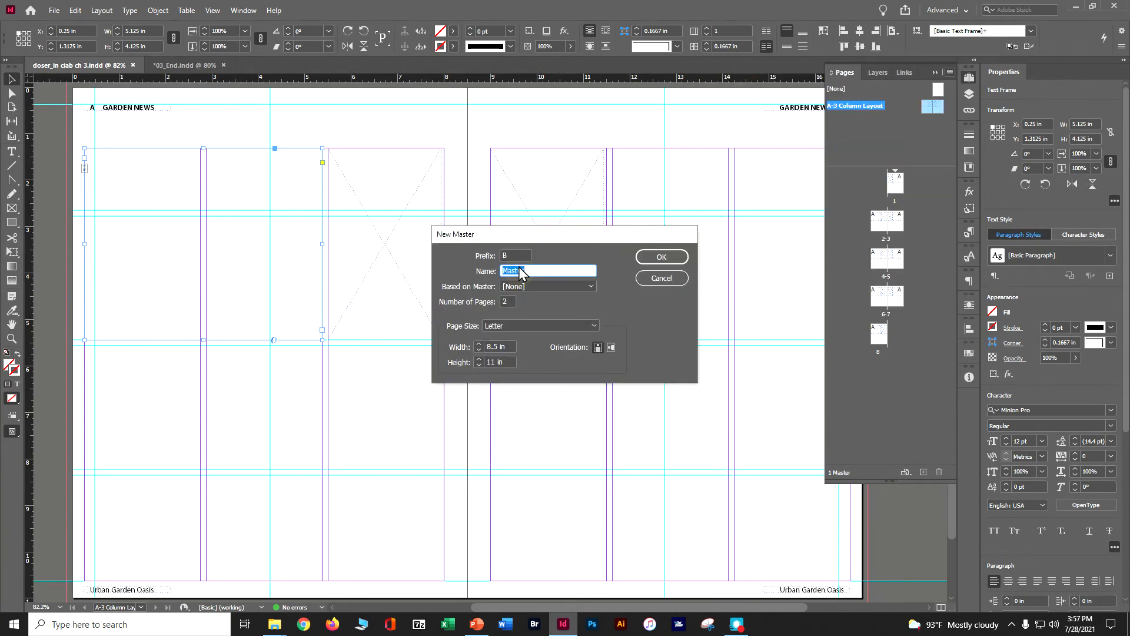
pyautogui.write('2 Column Master')
pyautogui.click(529, 287)
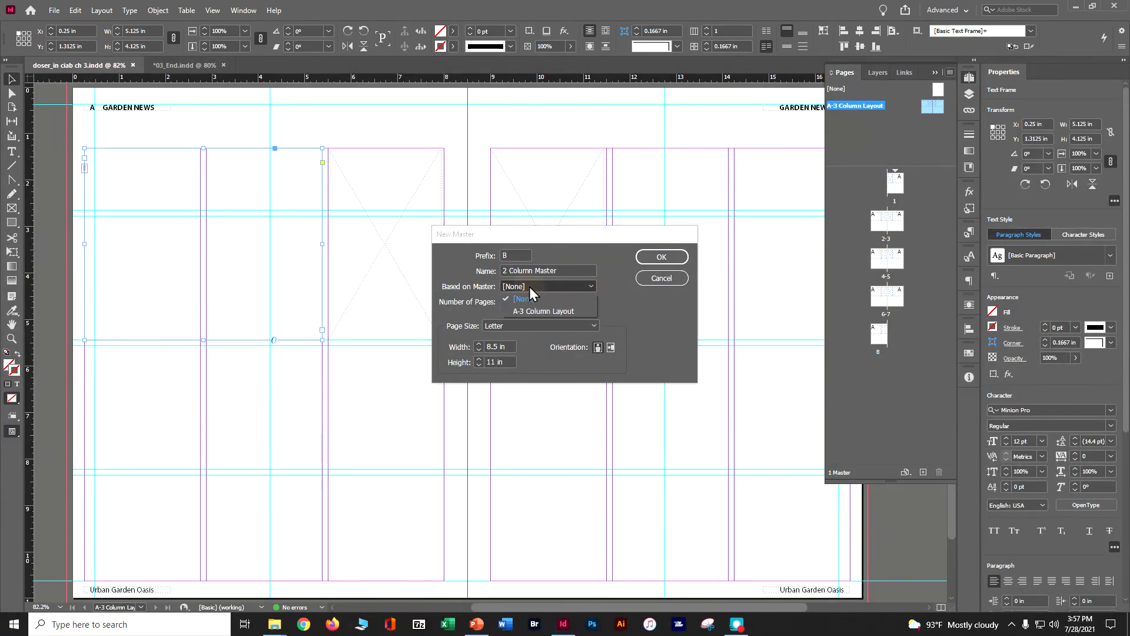
pyautogui.click(529, 309)
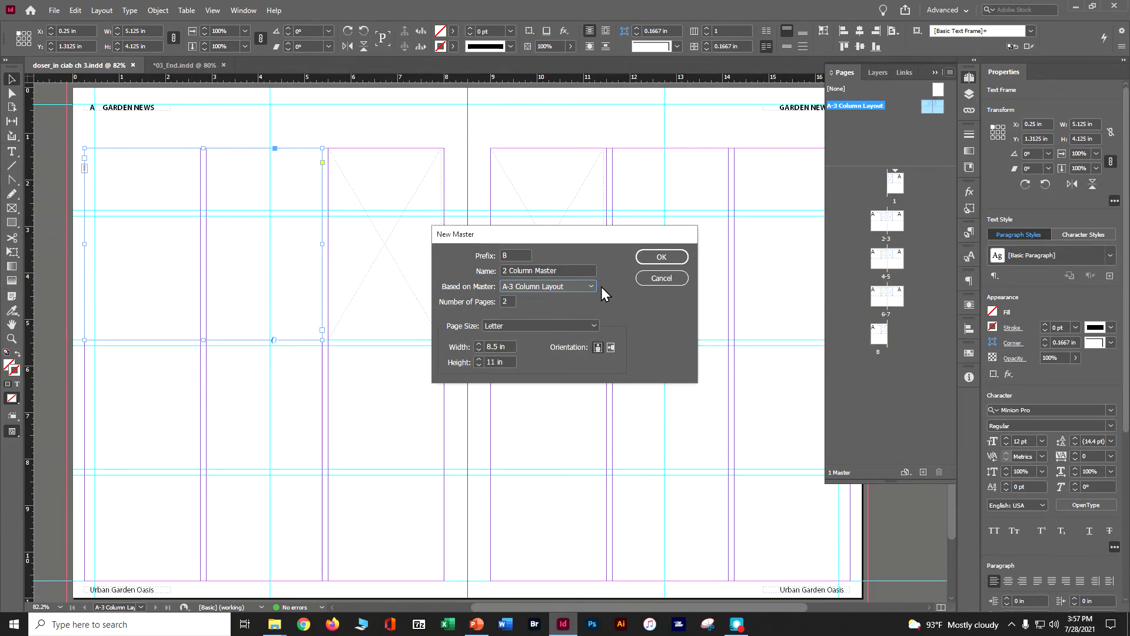
pyautogui.click(661, 258)
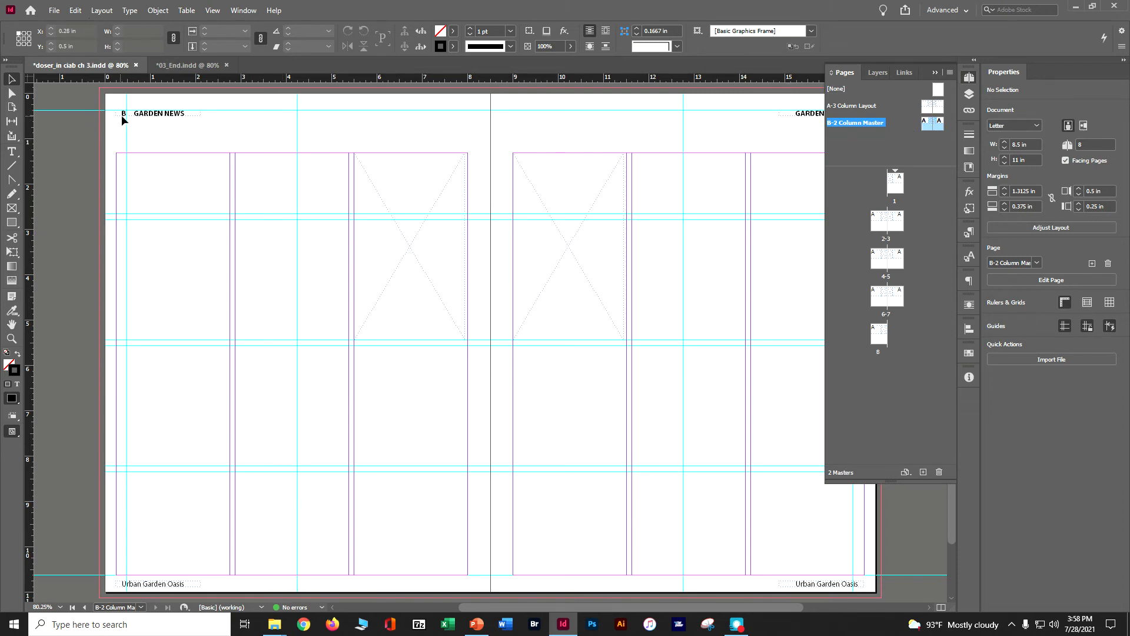
# Set the B-2 Column Master's margins and columns to 2 columns per page and save the document
pyautogui.click(99, 12)
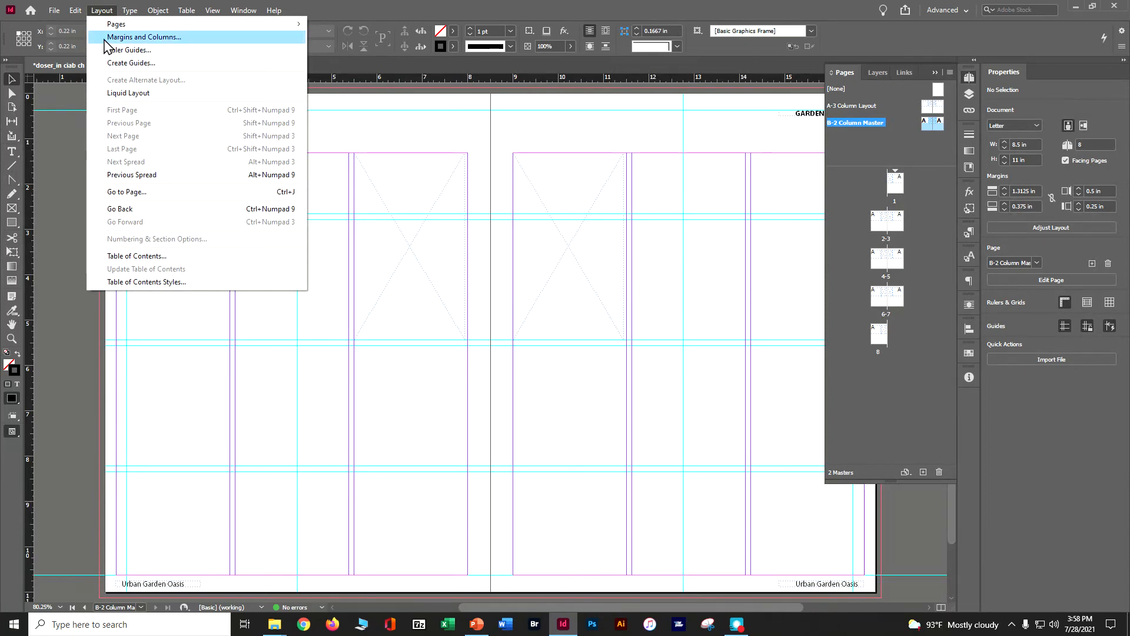
pyautogui.click(104, 40)
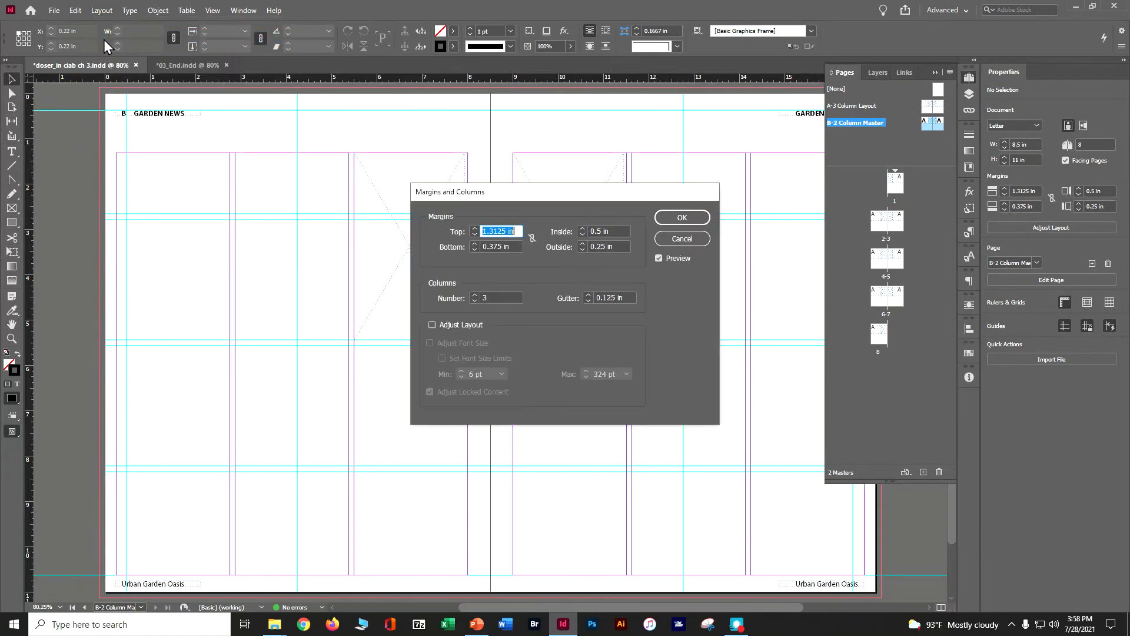
pyautogui.click(474, 300)
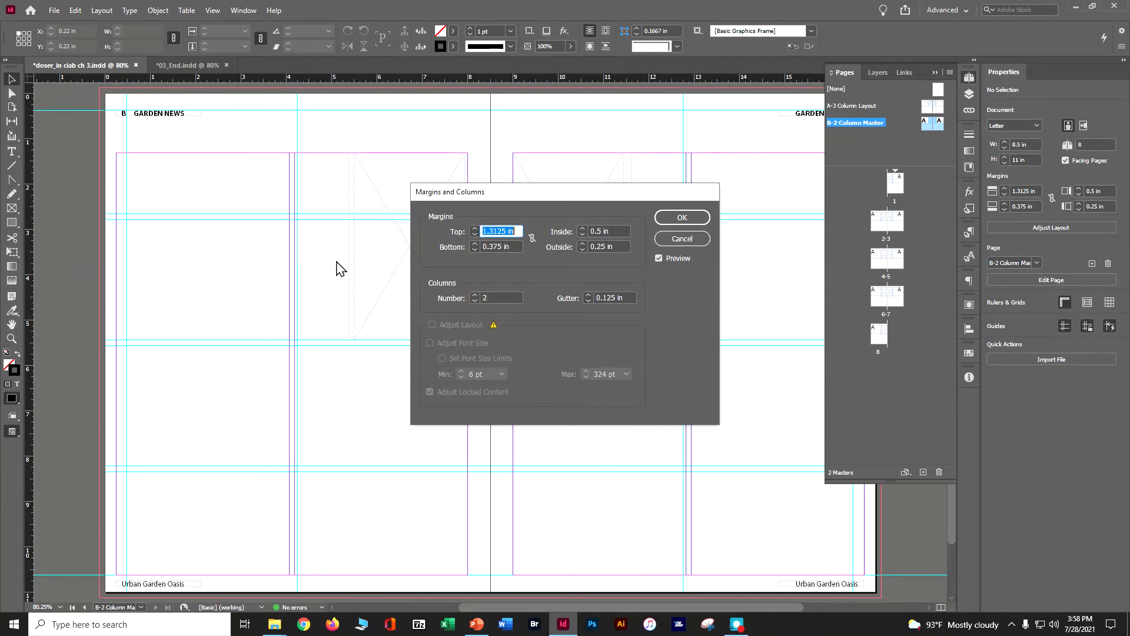
pyautogui.click(666, 220)
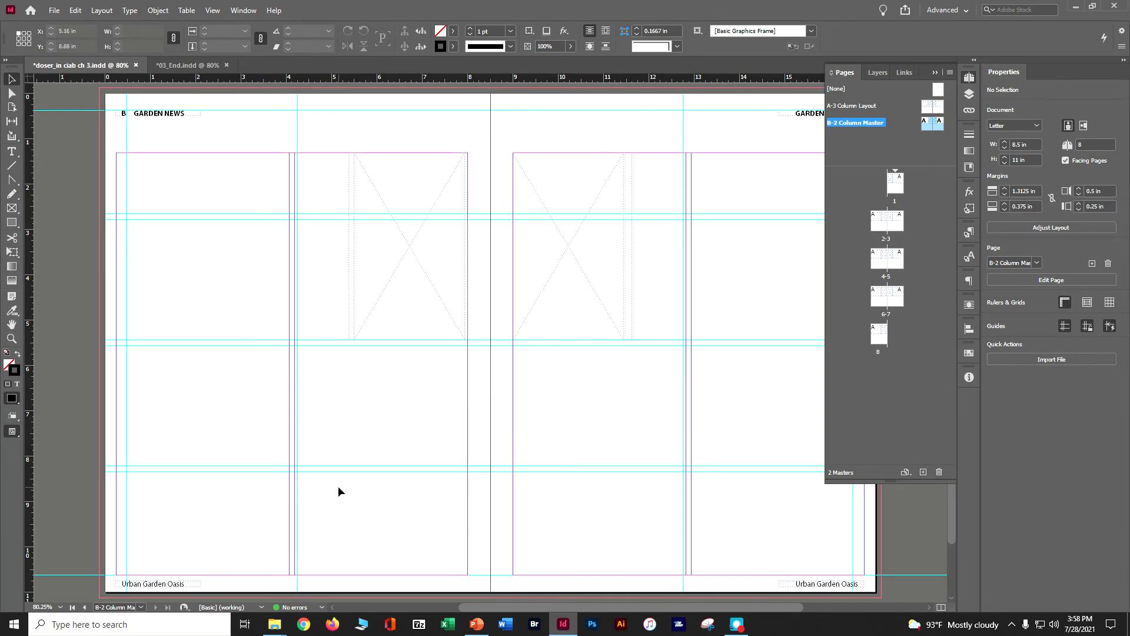
pyautogui.hotkey('ctrl', 's')
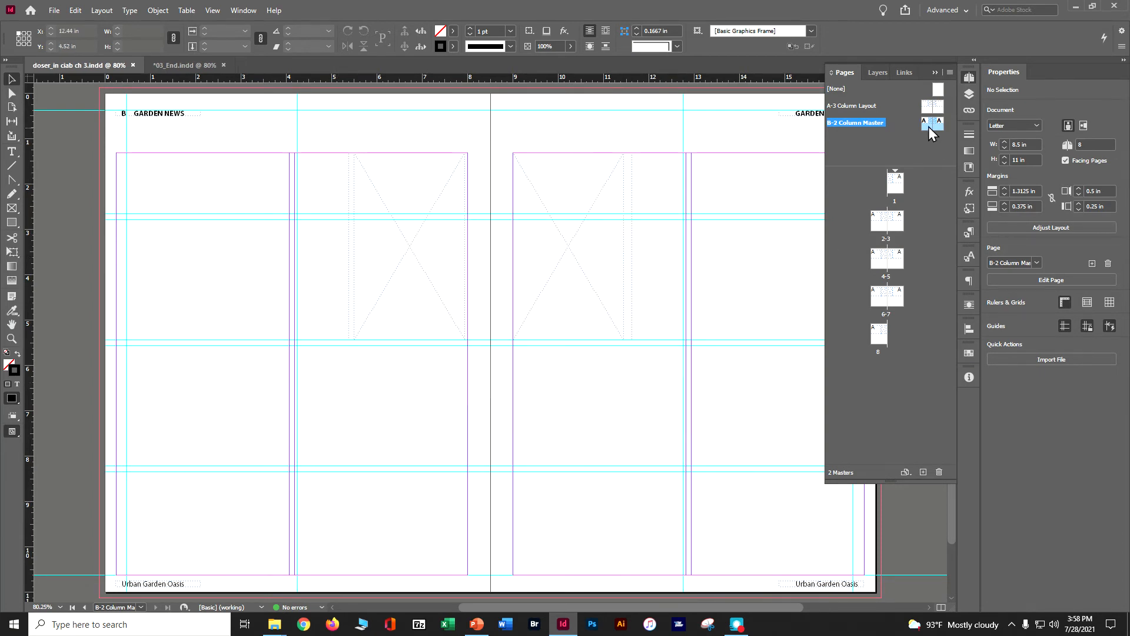
# After comparing with A-3 Column Layout, override and delete the inherited graphics frames on both pages of B-2 Column Master
pyautogui.doubleClick(933, 107)
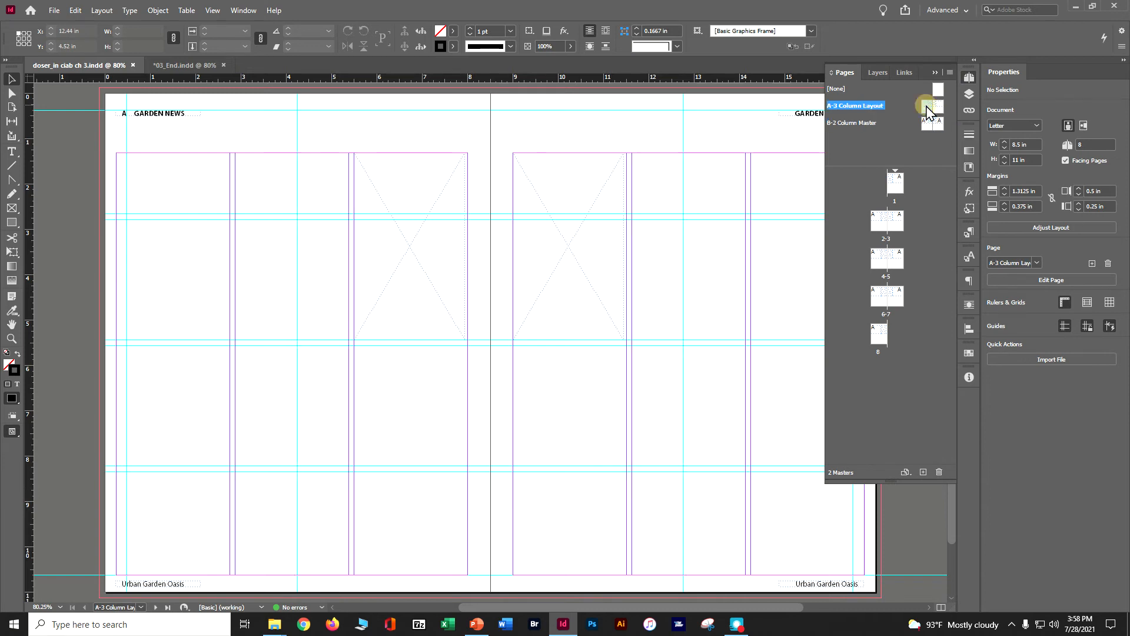
pyautogui.click(927, 123)
pyautogui.doubleClick(927, 122)
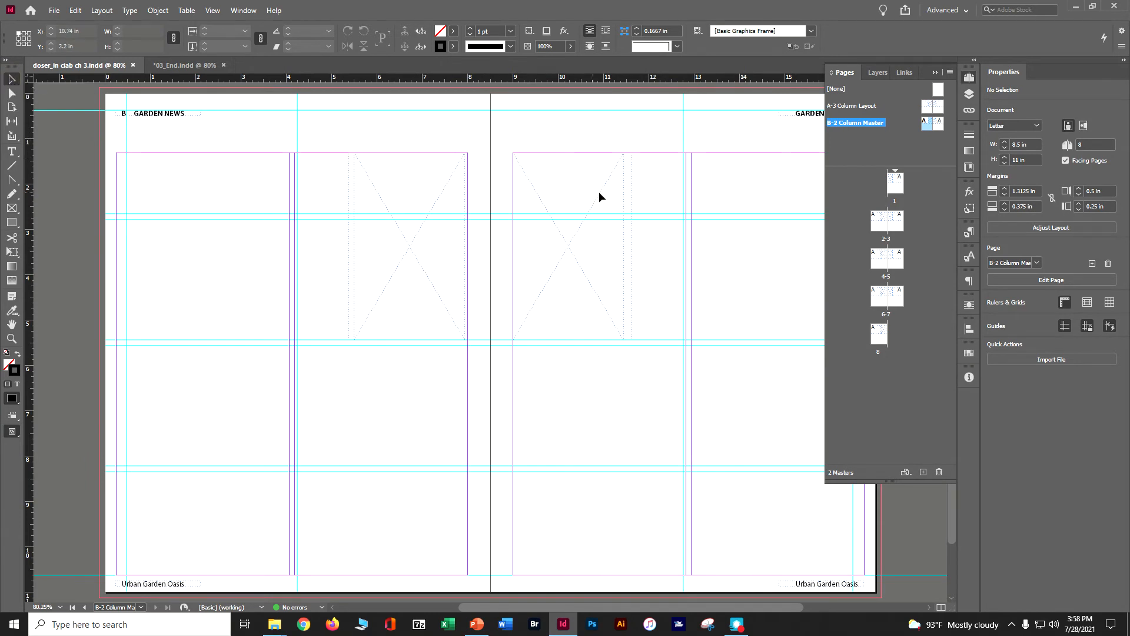
pyautogui.click(440, 195)
pyautogui.click(464, 170)
pyautogui.click(464, 171)
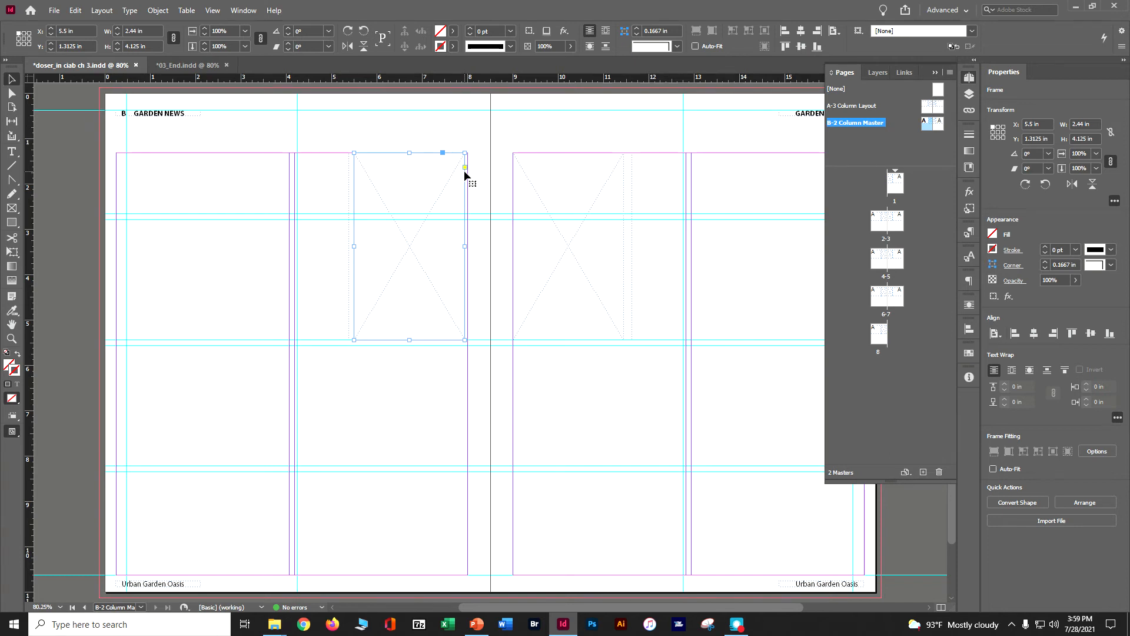
pyautogui.press('Delete')
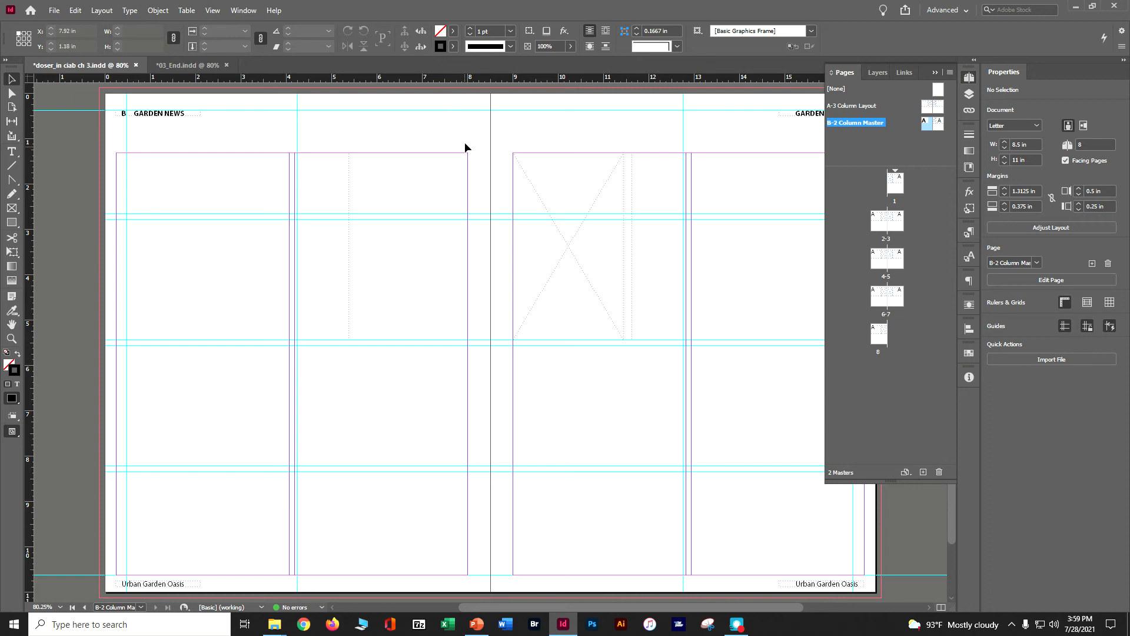
pyautogui.click(546, 206)
pyautogui.press('Delete')
# Check the 2-column master in 03_End.indd as reference, then return to the working newsletter document and save it
pyautogui.click(198, 65)
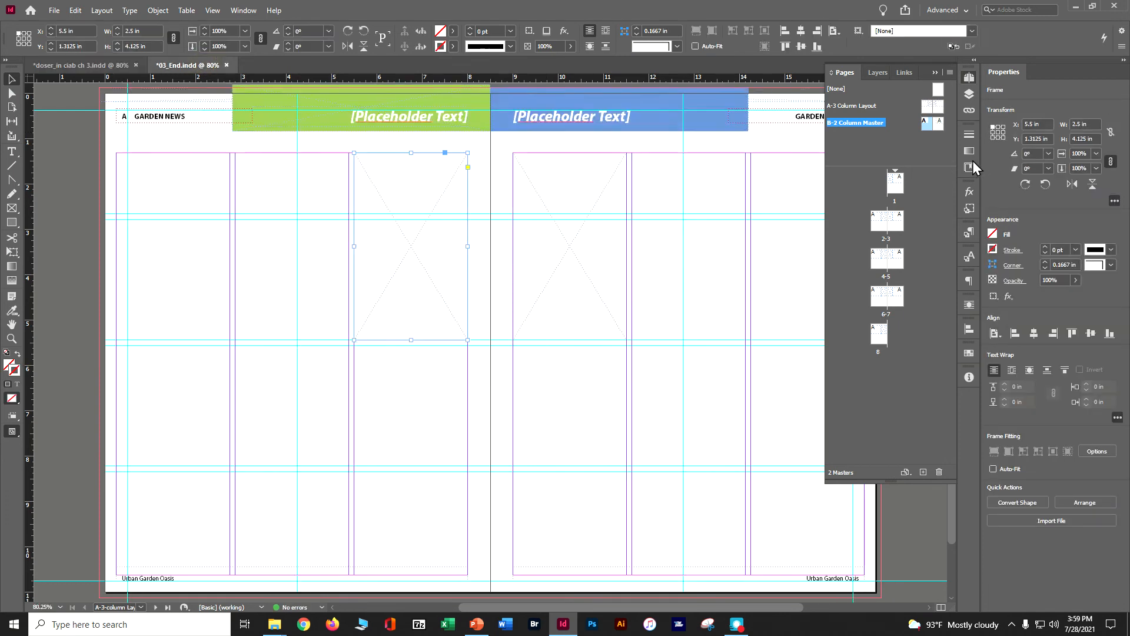
pyautogui.doubleClick(936, 124)
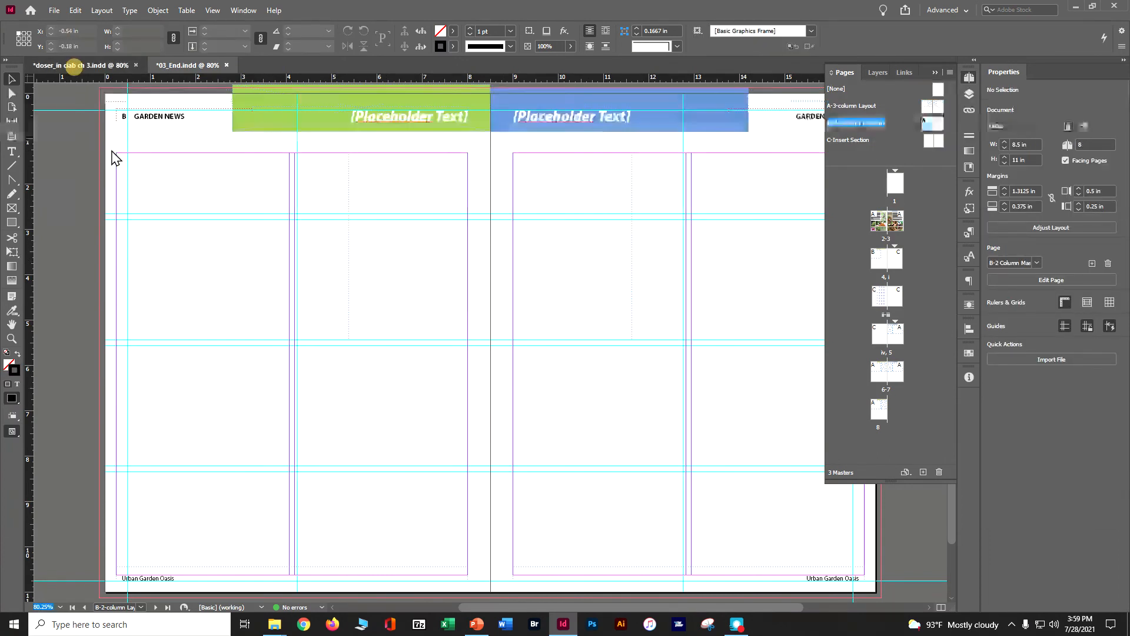
pyautogui.click(82, 64)
pyautogui.hotkey('ctrl', 's')
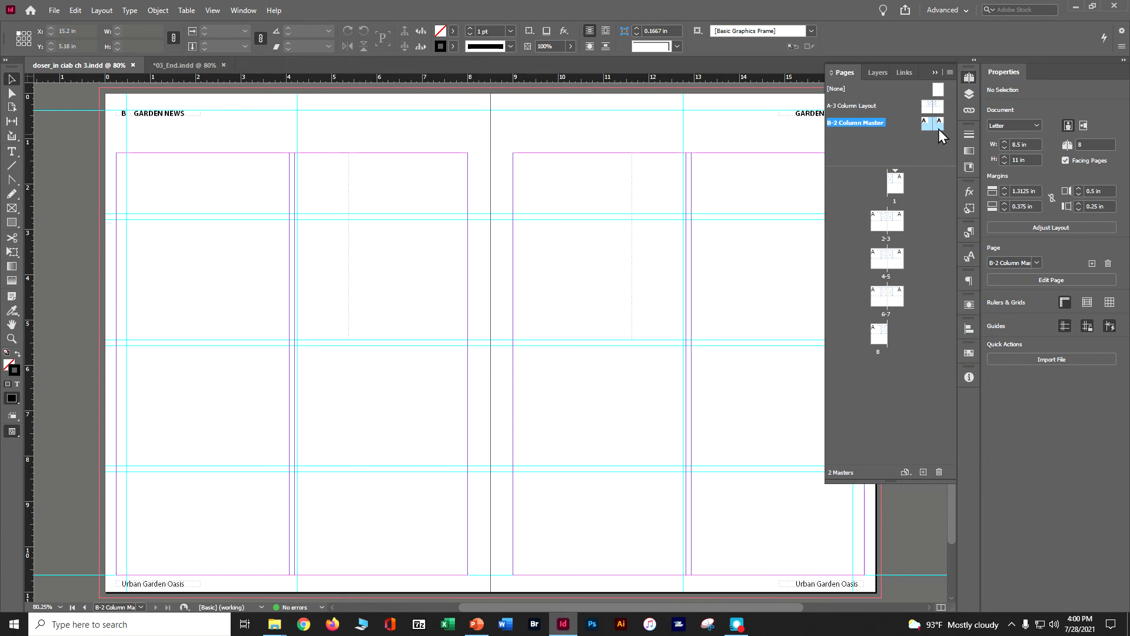
# Place Header-Snippet.idms from the Lesson03 Links folder on the A-3 Column Layout master at the spread's upper-left bleed corner
pyautogui.doubleClick(921, 103)
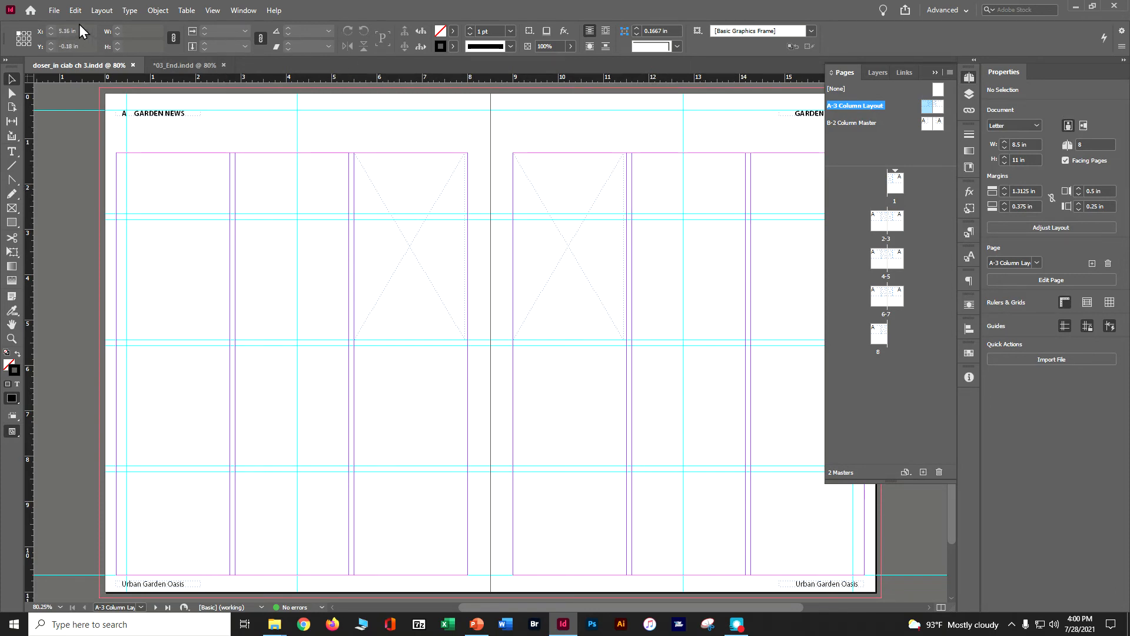
pyautogui.click(58, 10)
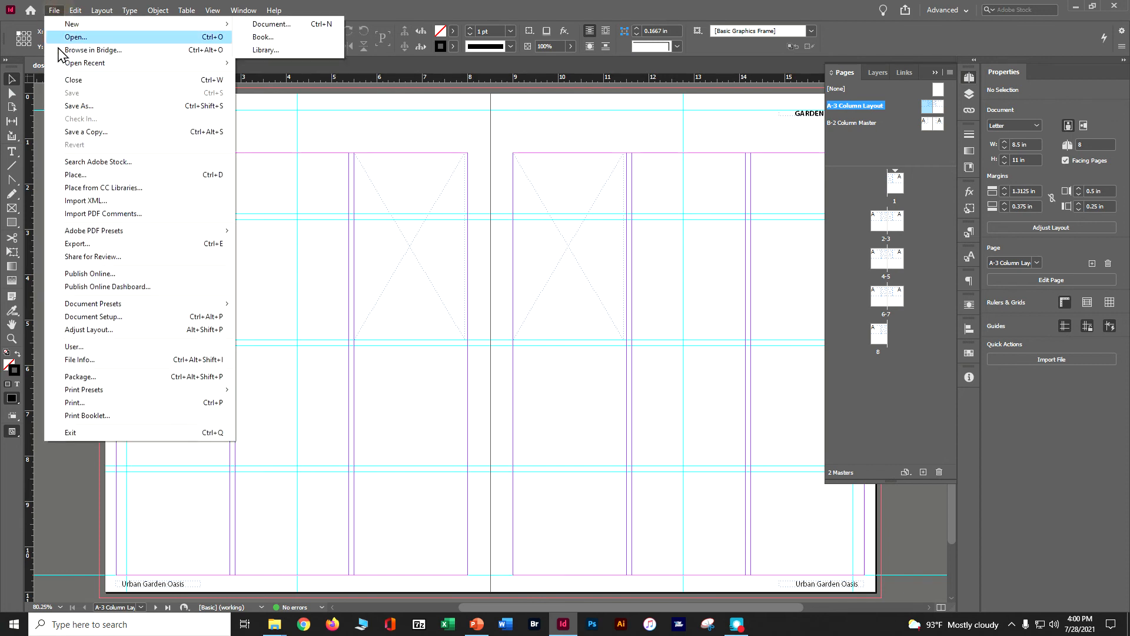
pyautogui.click(76, 174)
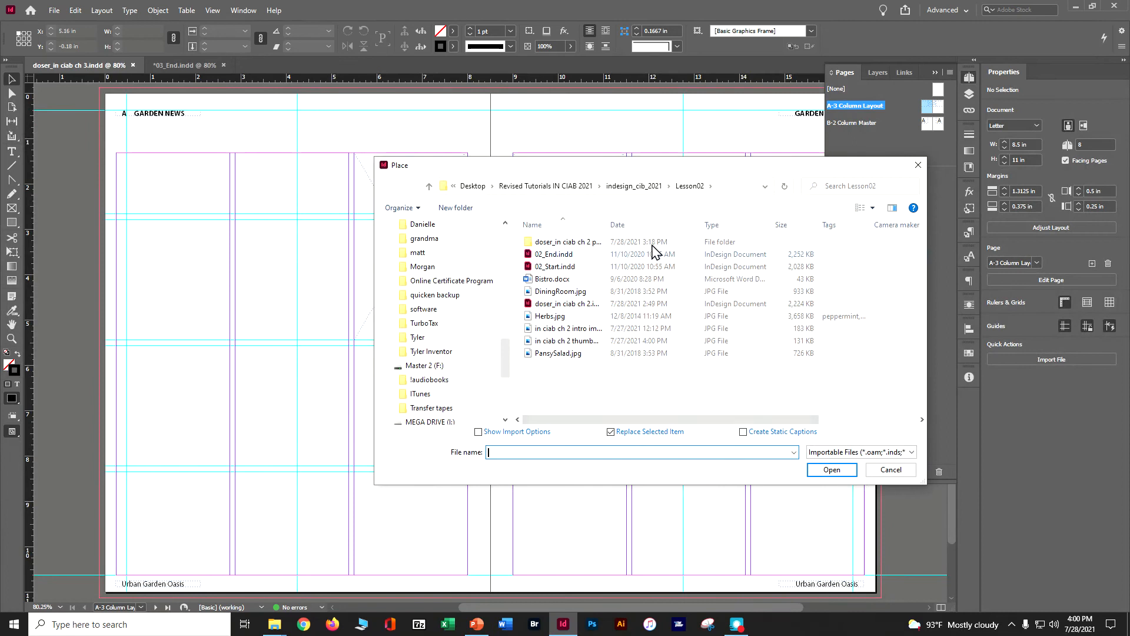
pyautogui.click(633, 187)
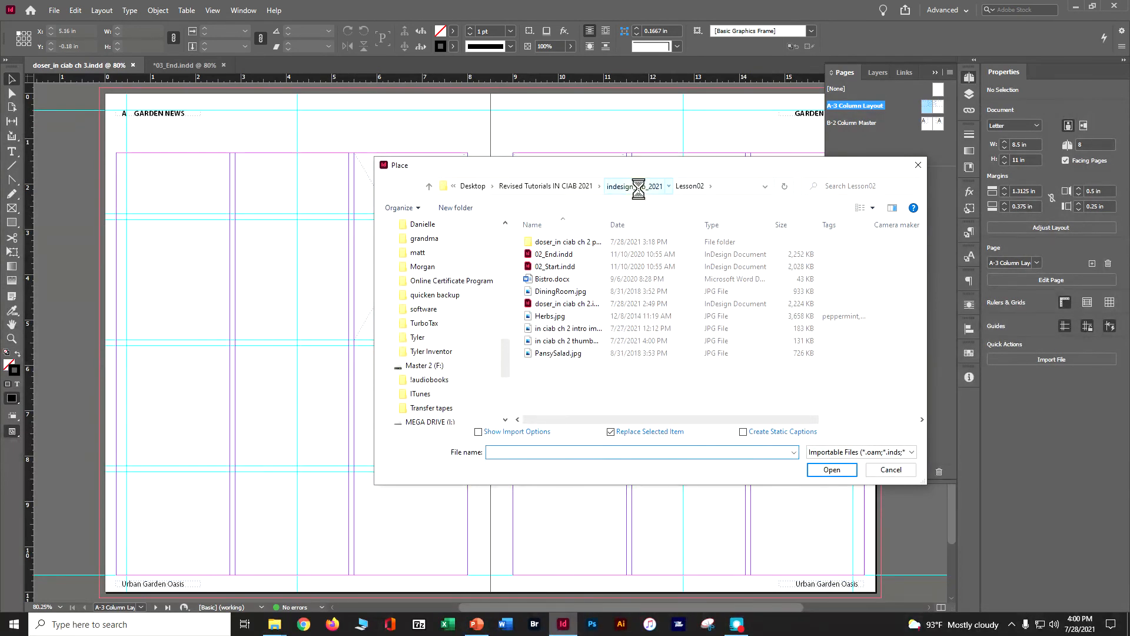
pyautogui.doubleClick(542, 266)
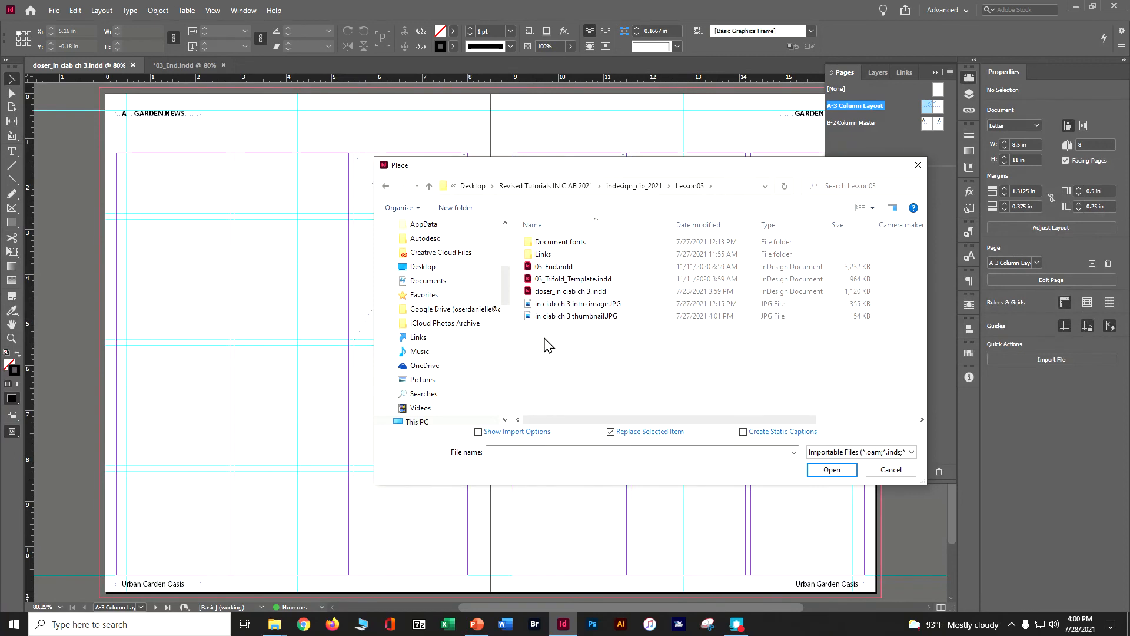
pyautogui.doubleClick(549, 255)
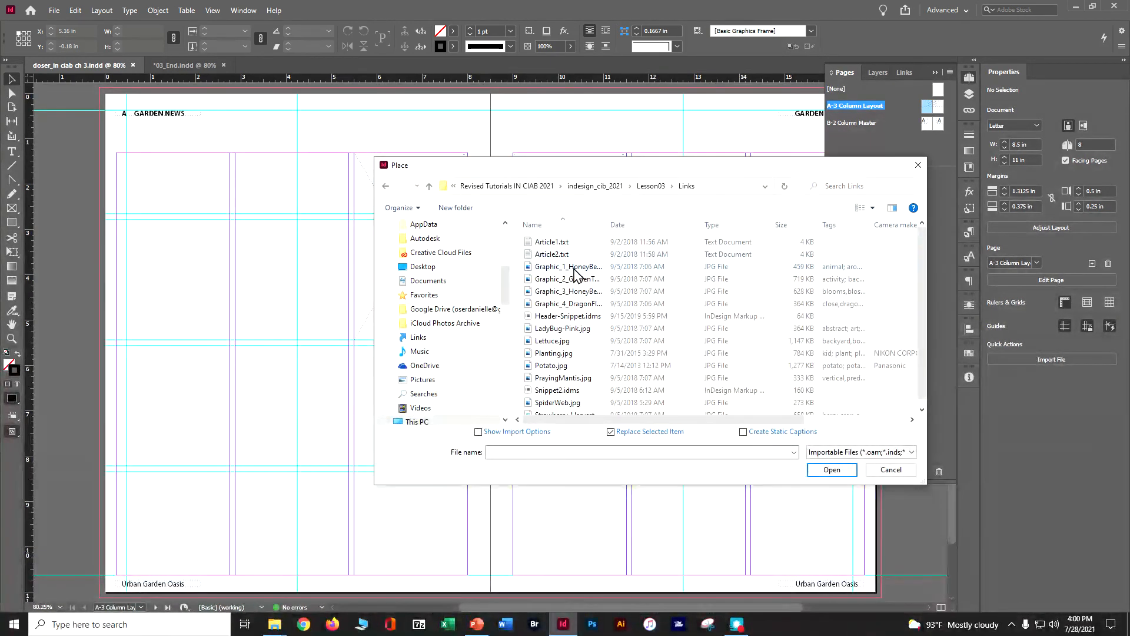
pyautogui.click(577, 317)
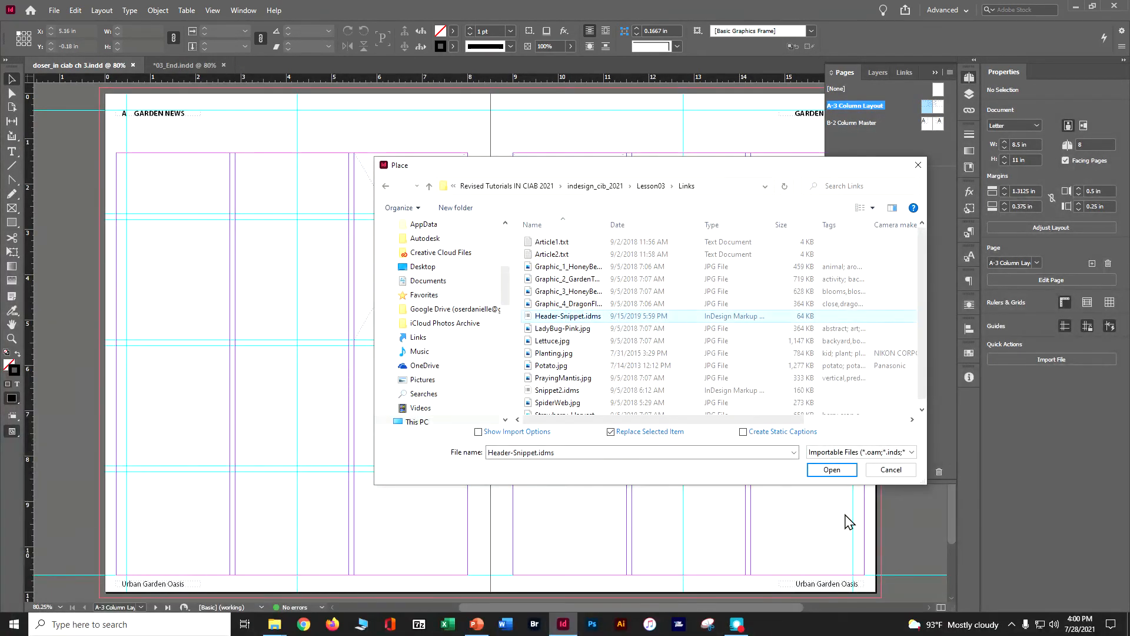
pyautogui.click(830, 474)
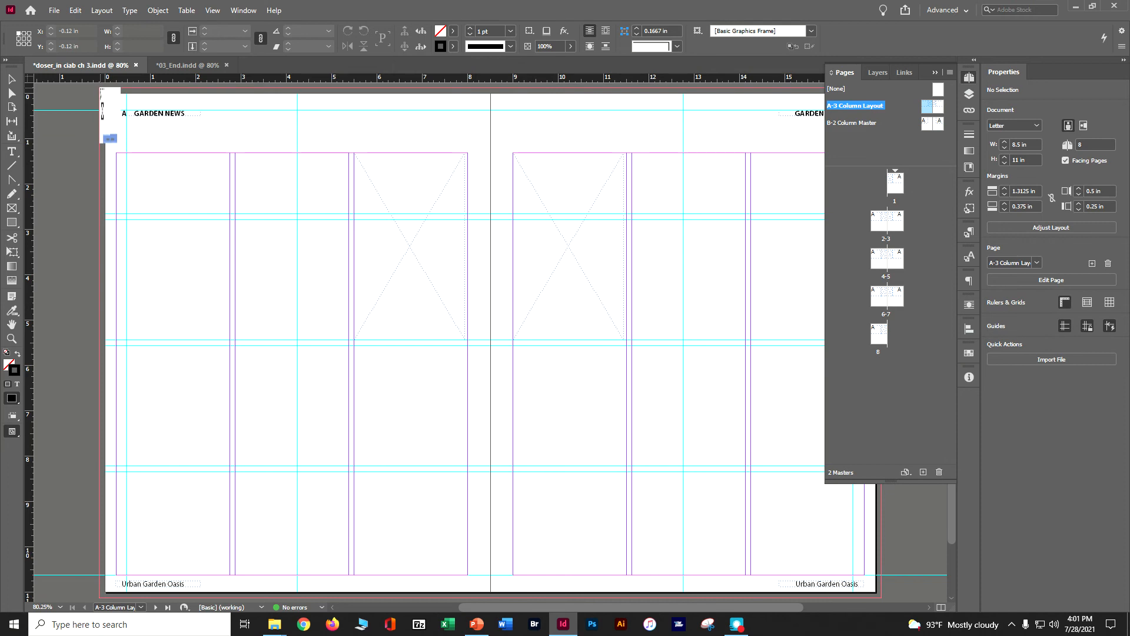
pyautogui.click(100, 89)
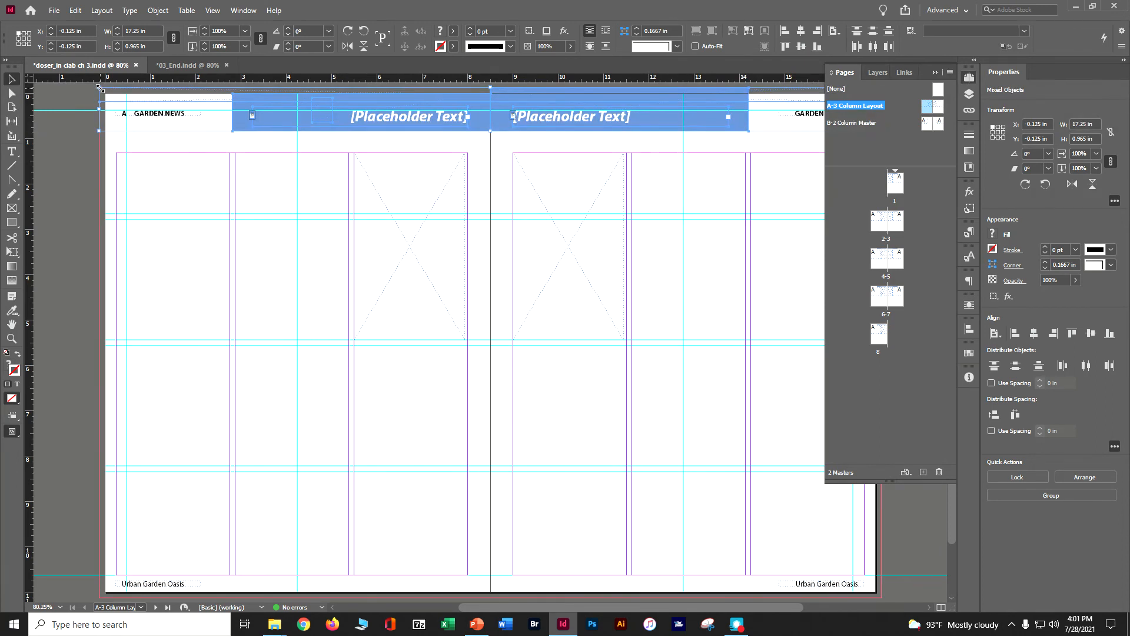
# Save the document, compare the B-2 Column Master header with A-3 Column Layout, and select the blue frame on A-3's left page
pyautogui.hotkey('ctrl', 's')
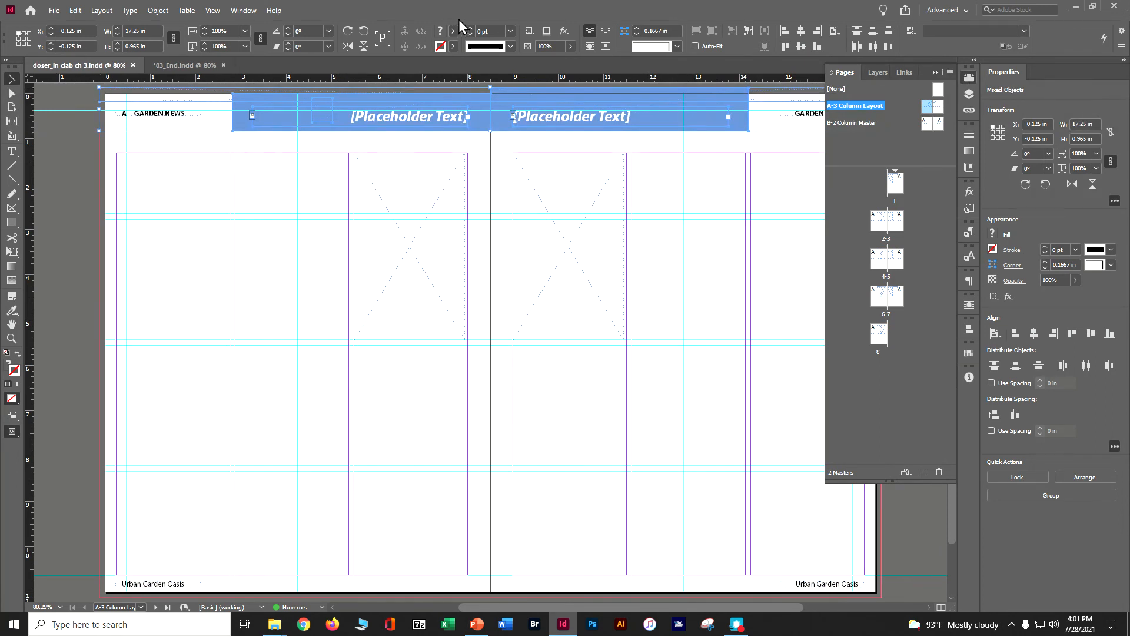
pyautogui.doubleClick(926, 122)
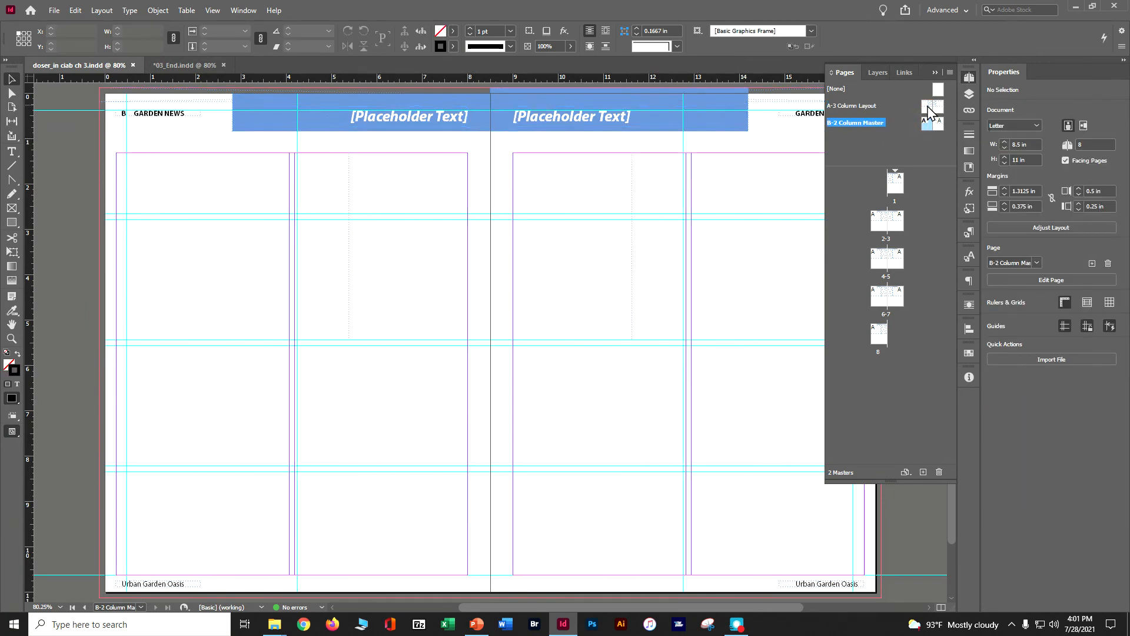
pyautogui.doubleClick(927, 108)
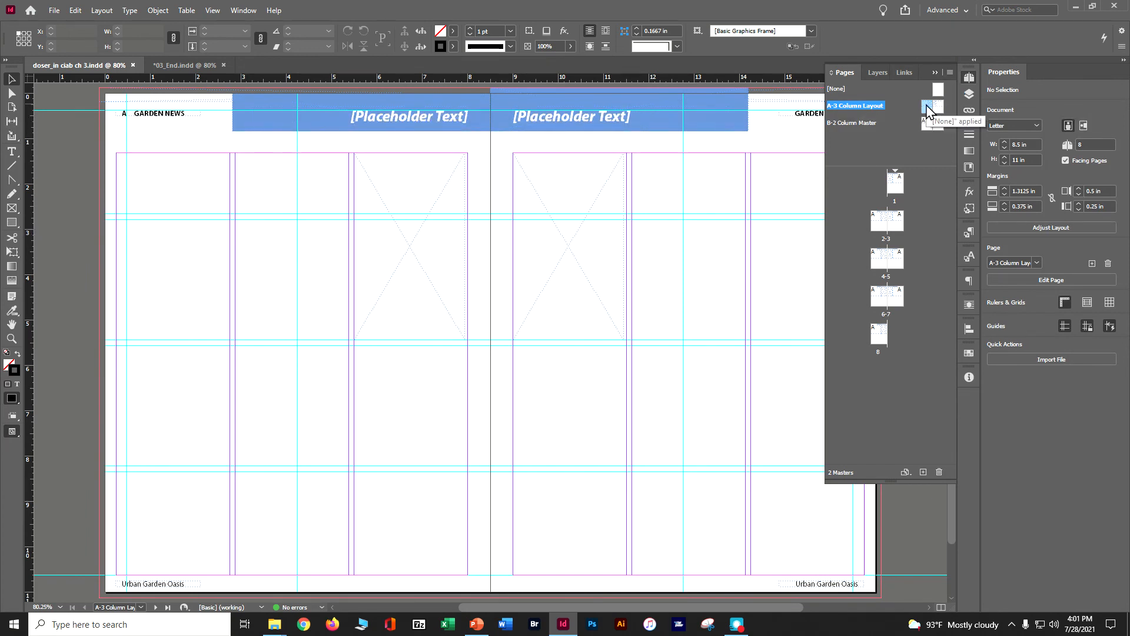
pyautogui.click(464, 105)
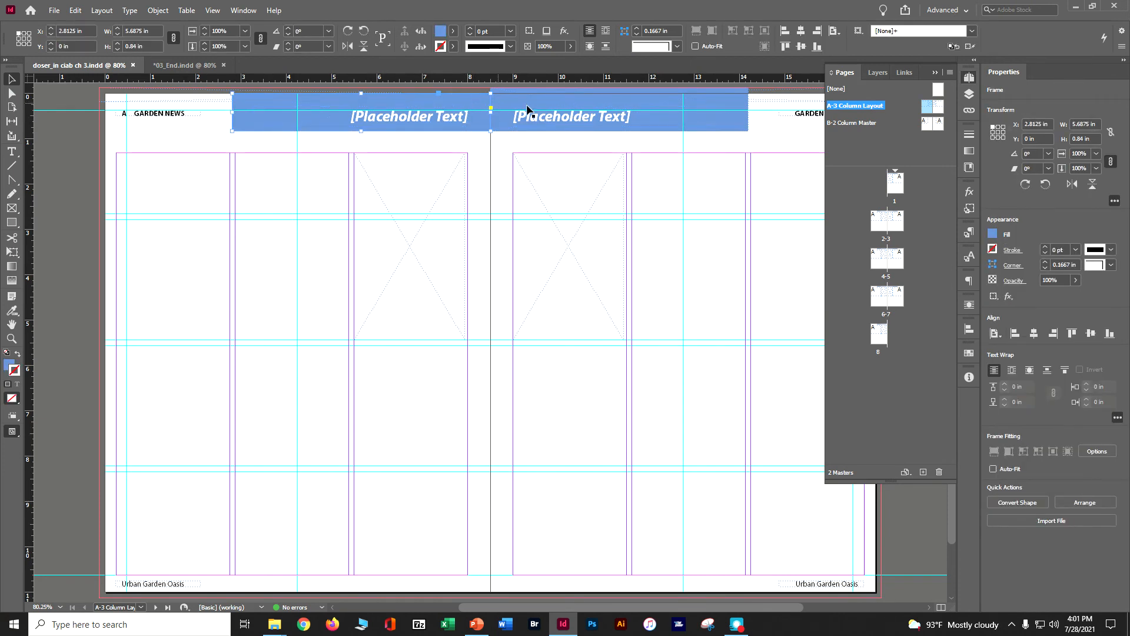
pyautogui.click(969, 355)
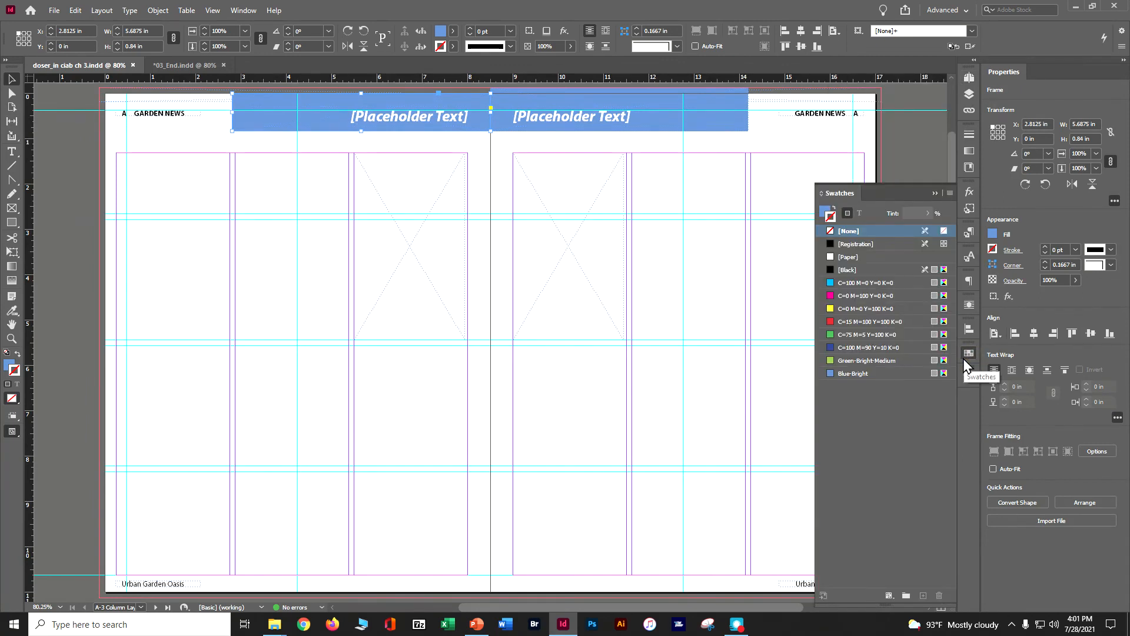
pyautogui.click(895, 361)
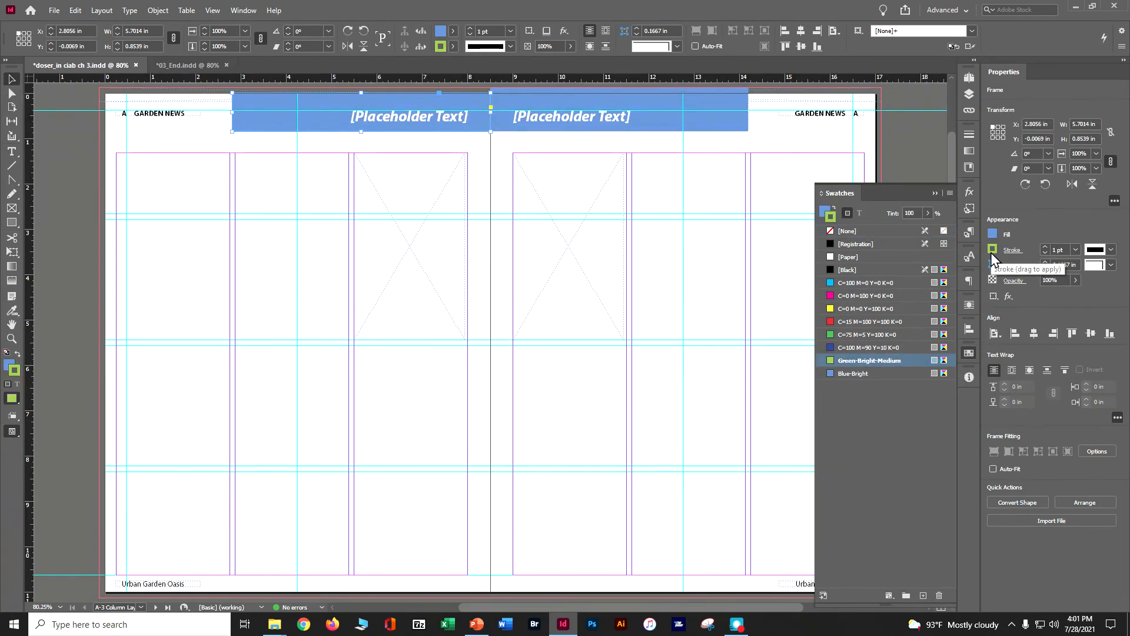
pyautogui.hotkey('ctrl', 'z')
pyautogui.hotkey('ctrl', 's')
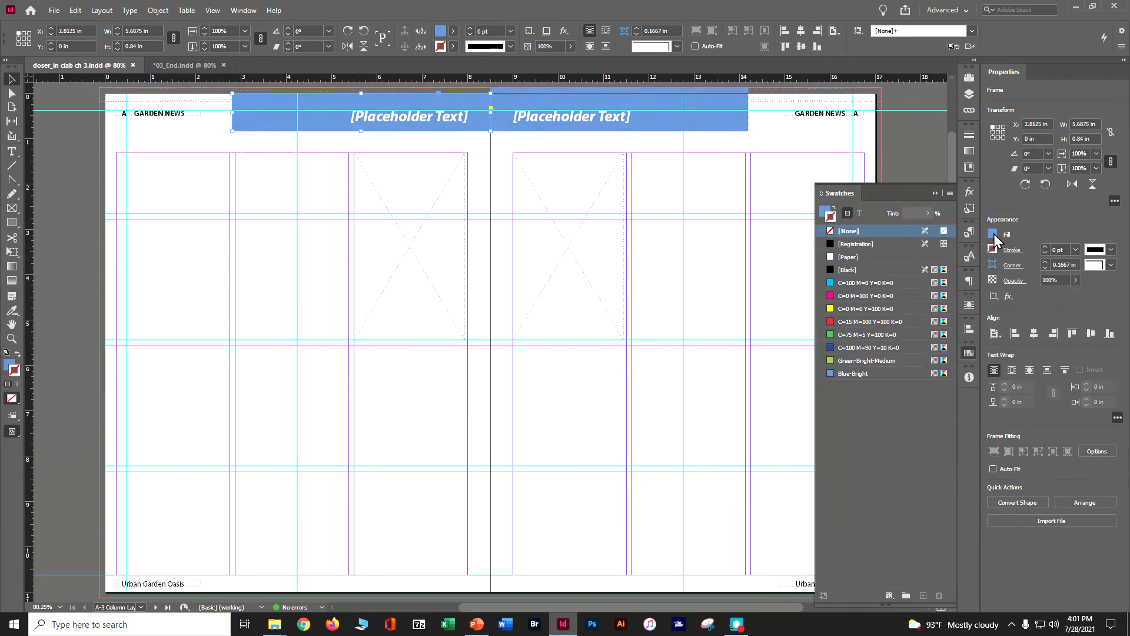
# Fill the selected header frame on the left page of A-3 Column Layout with the Green-Bright-Medium swatch
pyautogui.click(994, 233)
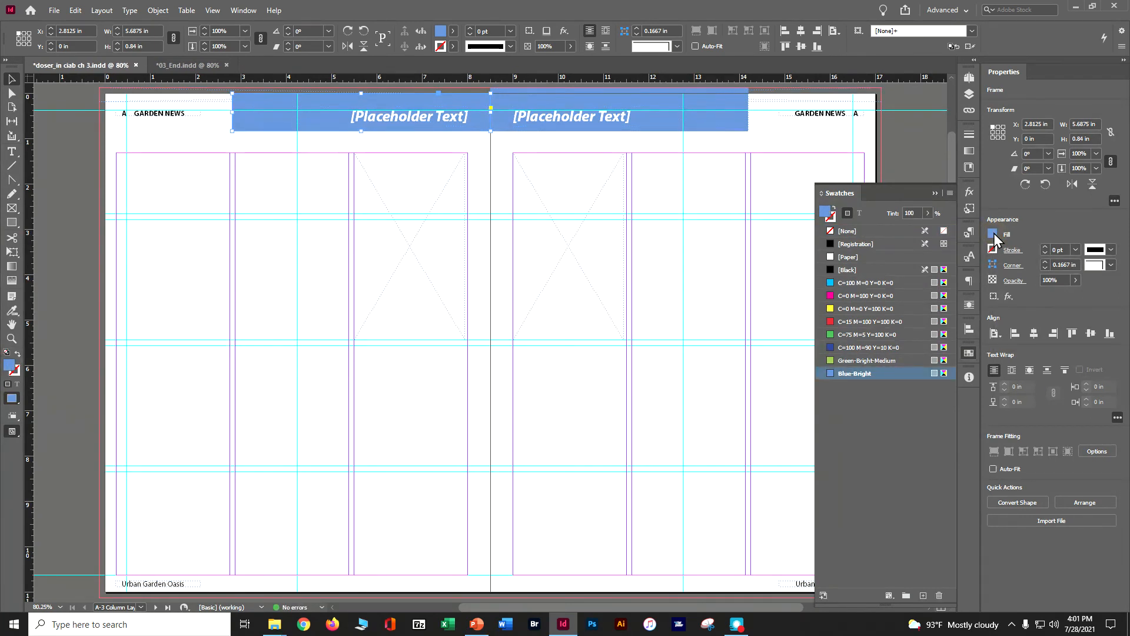
pyautogui.click(994, 233)
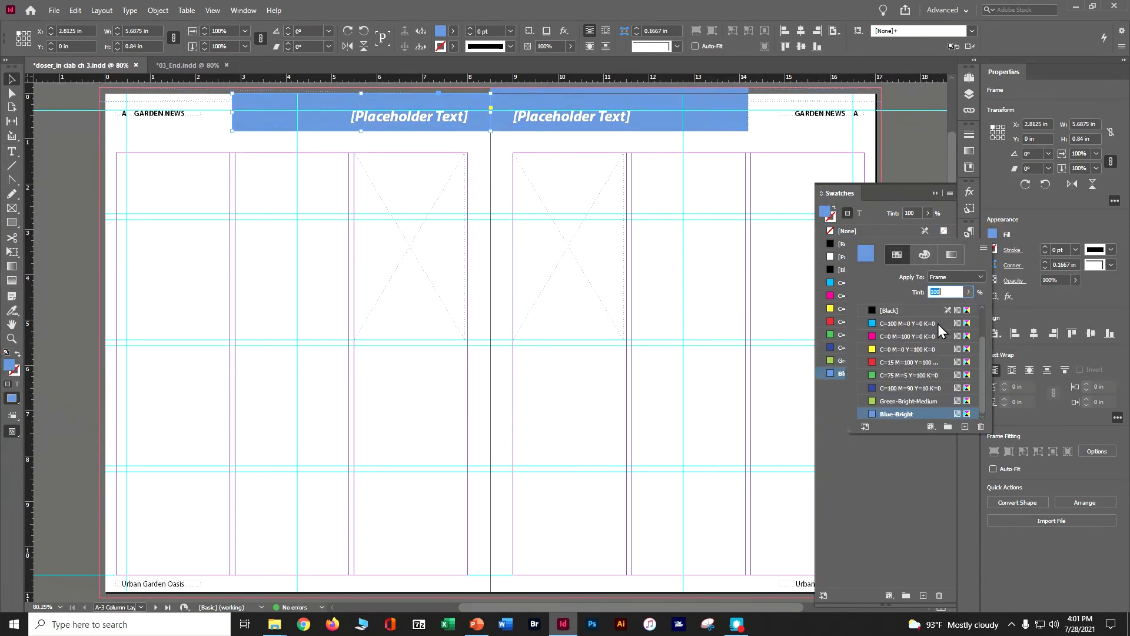
pyautogui.click(877, 472)
pyautogui.click(992, 234)
pyautogui.click(857, 446)
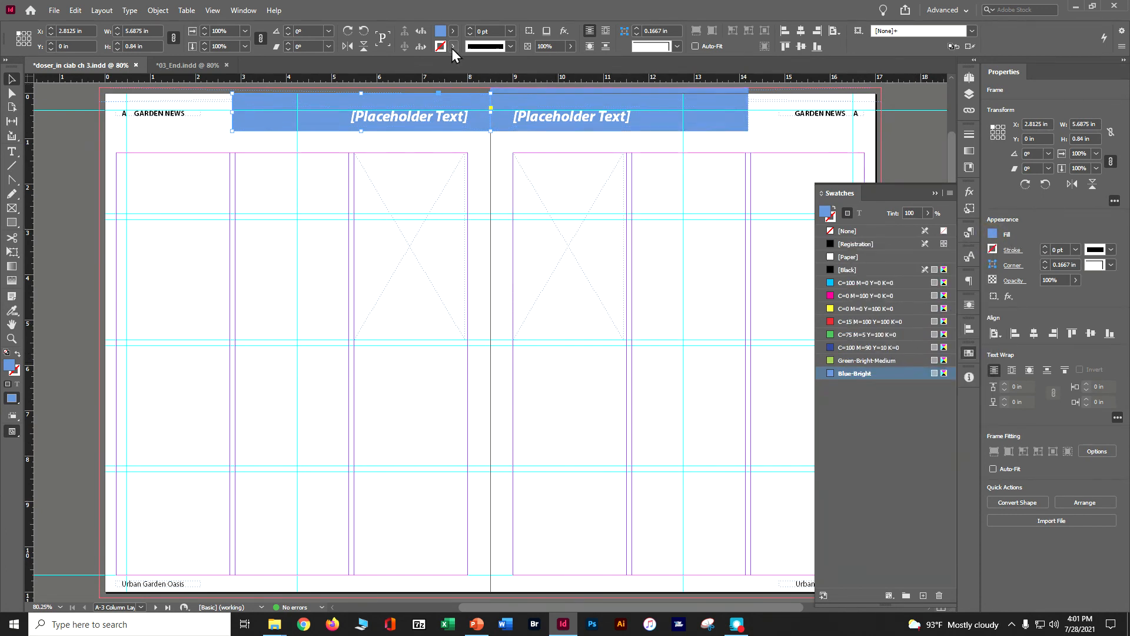
pyautogui.click(454, 31)
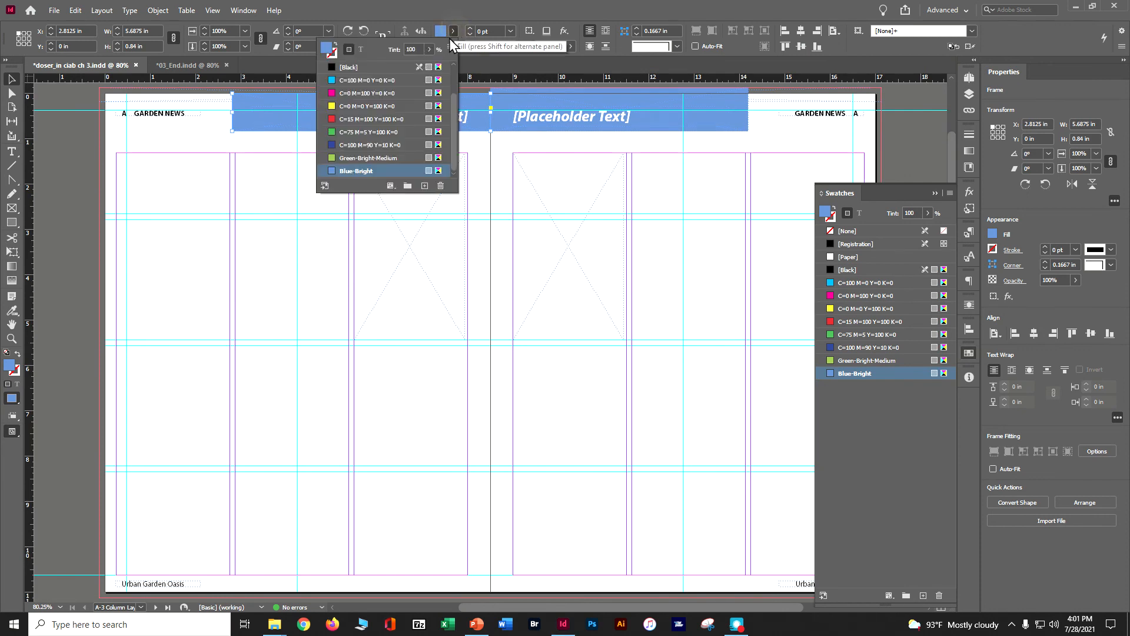
pyautogui.click(402, 159)
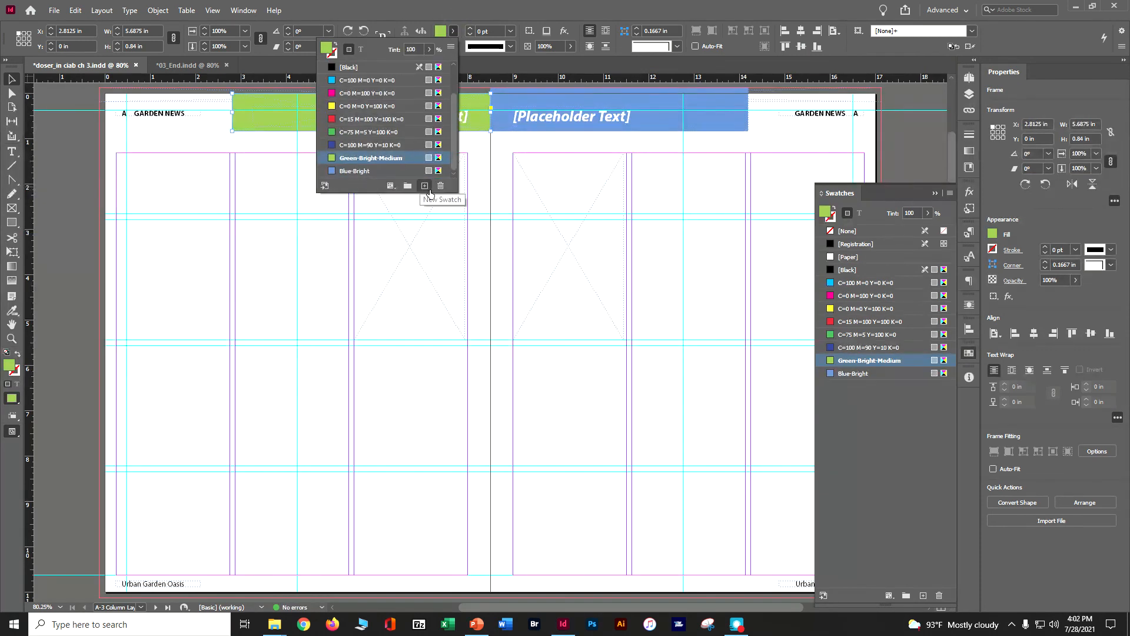
pyautogui.click(936, 195)
pyautogui.click(936, 195)
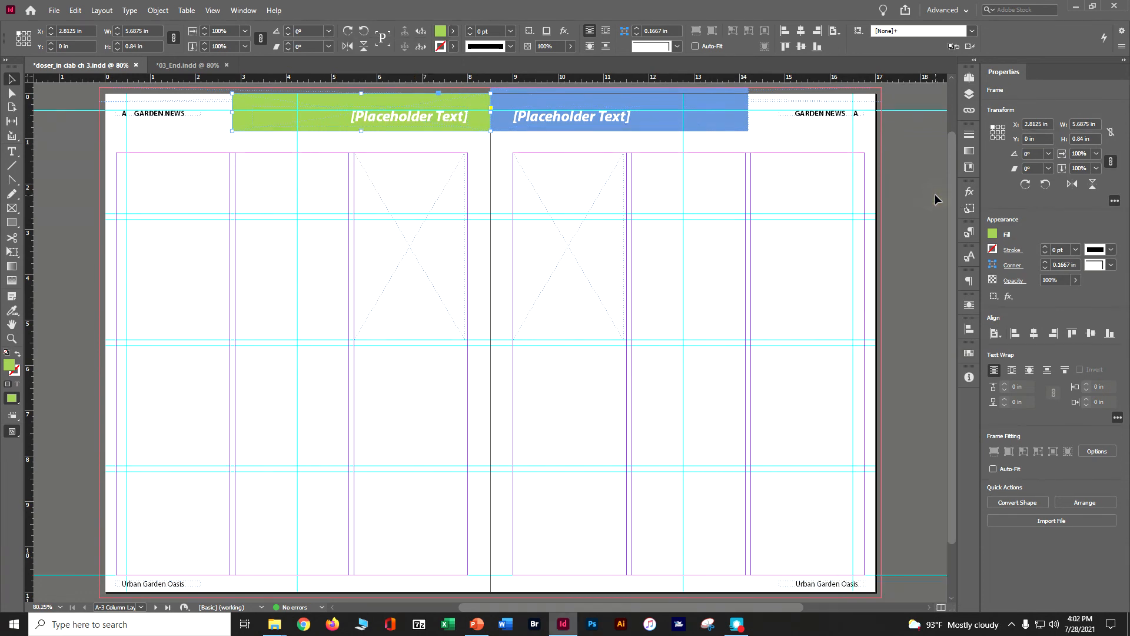
# Check the header color on the B-2 Column Master spread and save the document
pyautogui.click(966, 80)
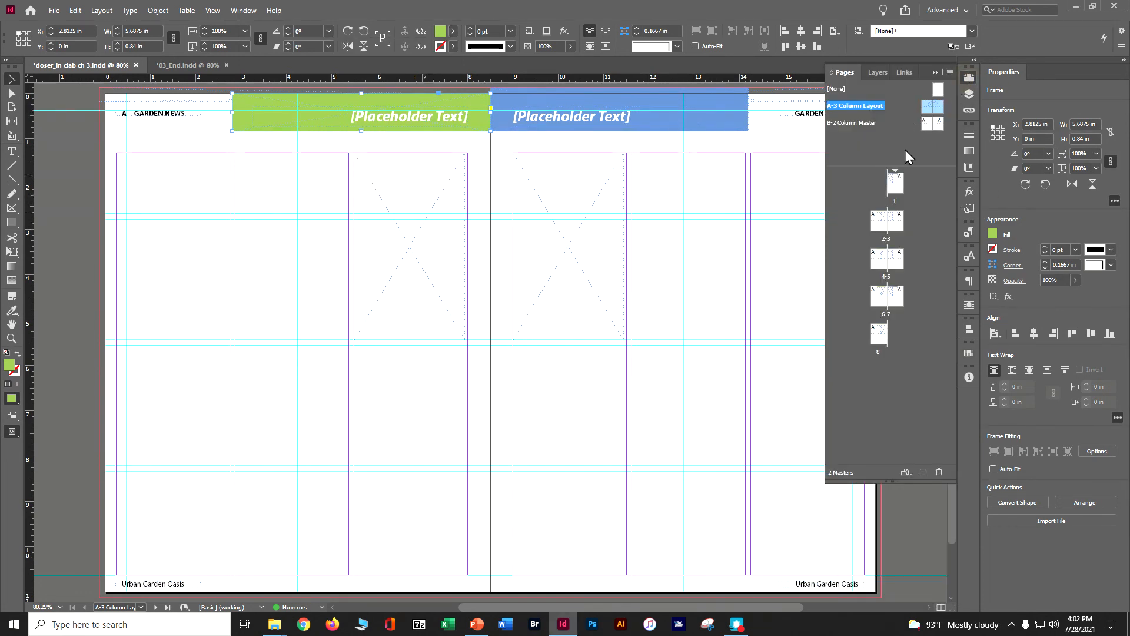
pyautogui.doubleClick(924, 125)
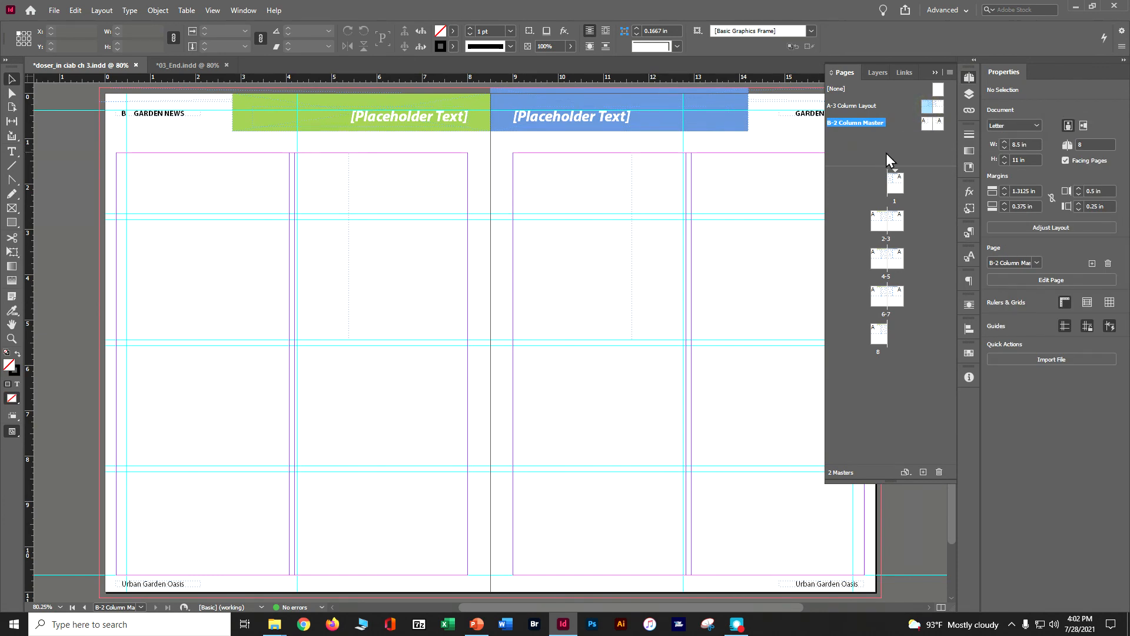
pyautogui.click(924, 109)
pyautogui.hotkey('ctrl', 's')
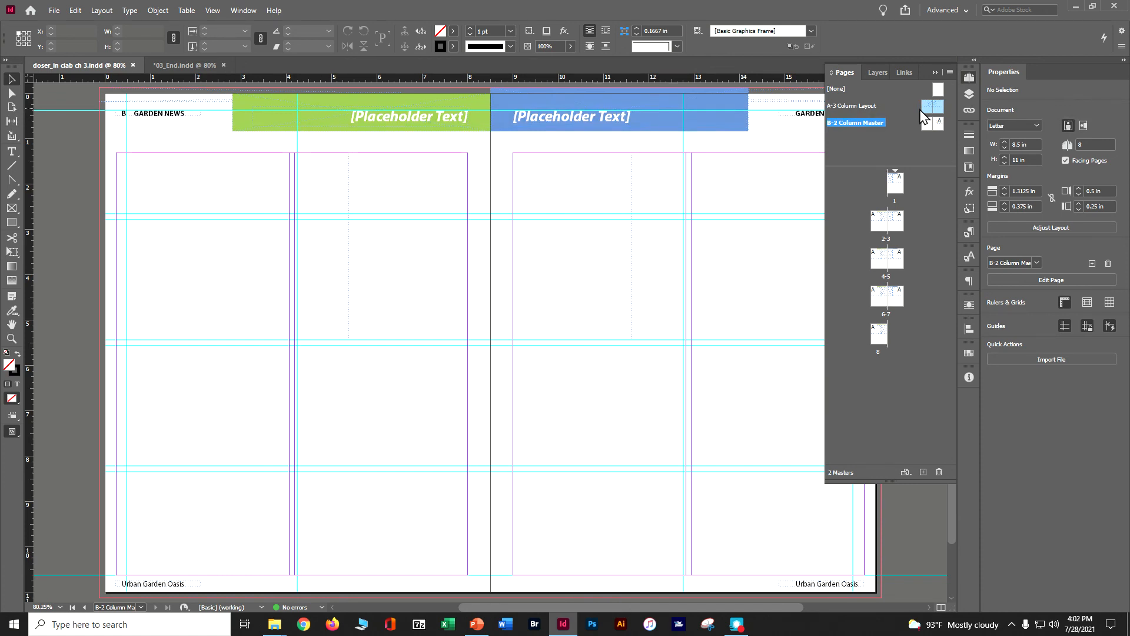
# Apply the B-2 Column Master to document pages 4 and 5
pyautogui.moveTo(924, 123); pyautogui.dragTo(923, 123)
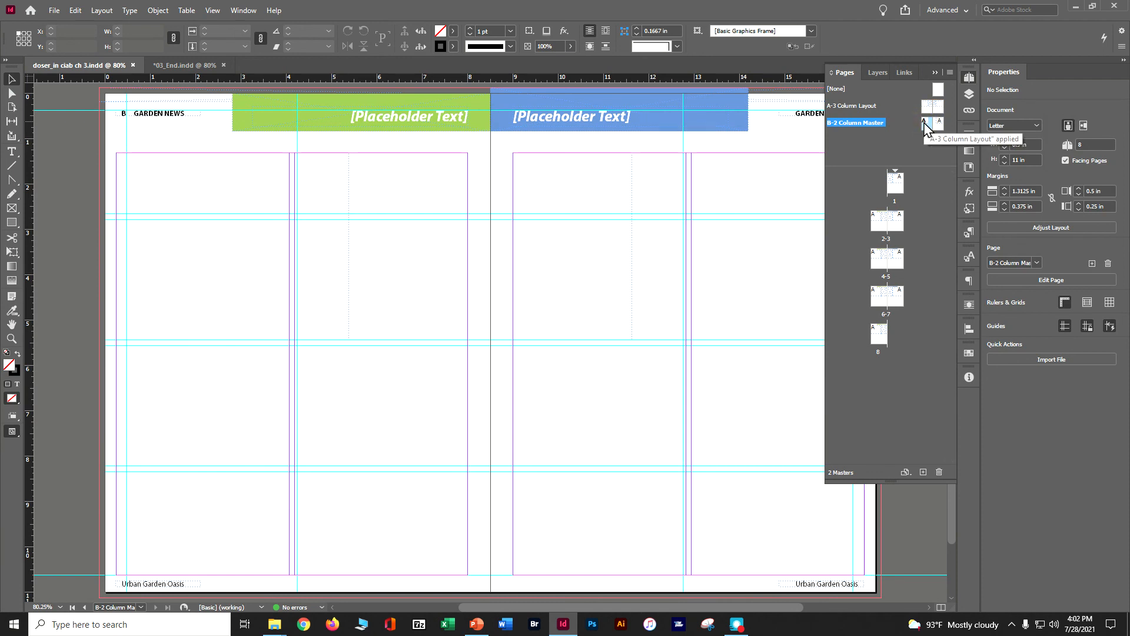
pyautogui.moveTo(924, 123); pyautogui.dragTo(877, 262)
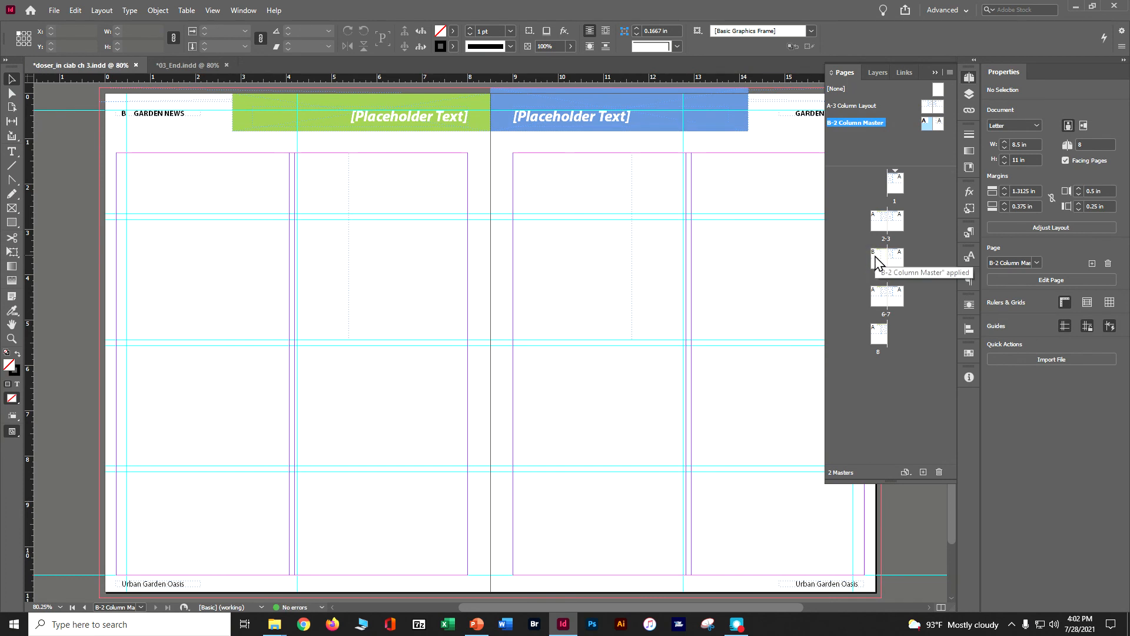
pyautogui.click(877, 259)
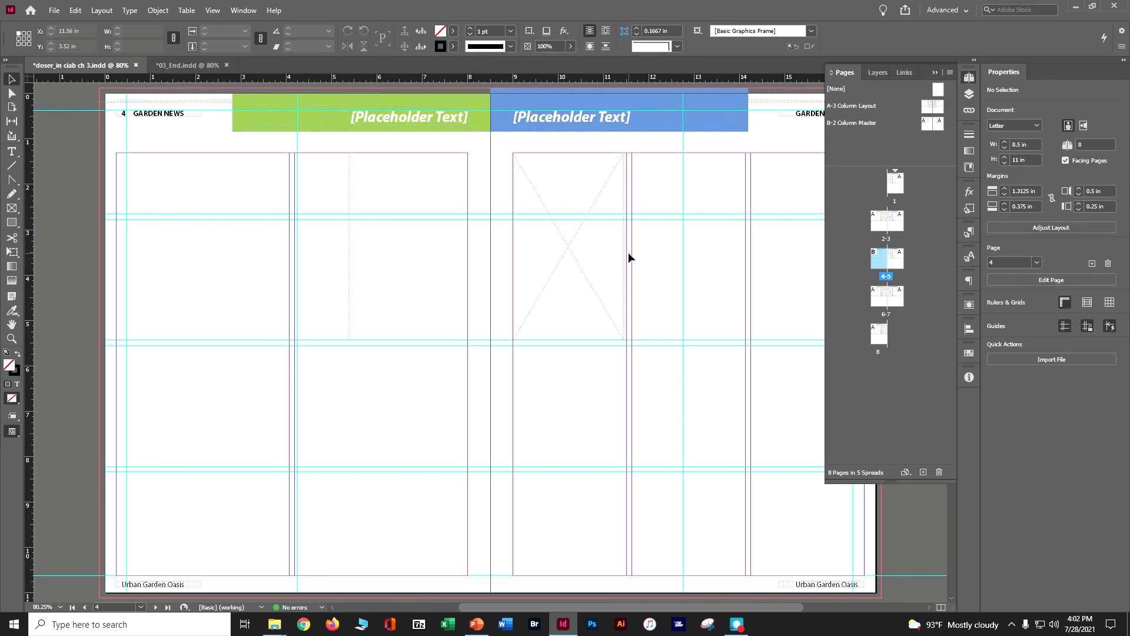
pyautogui.click(901, 259)
pyautogui.click(940, 125)
pyautogui.moveTo(939, 122); pyautogui.dragTo(887, 275)
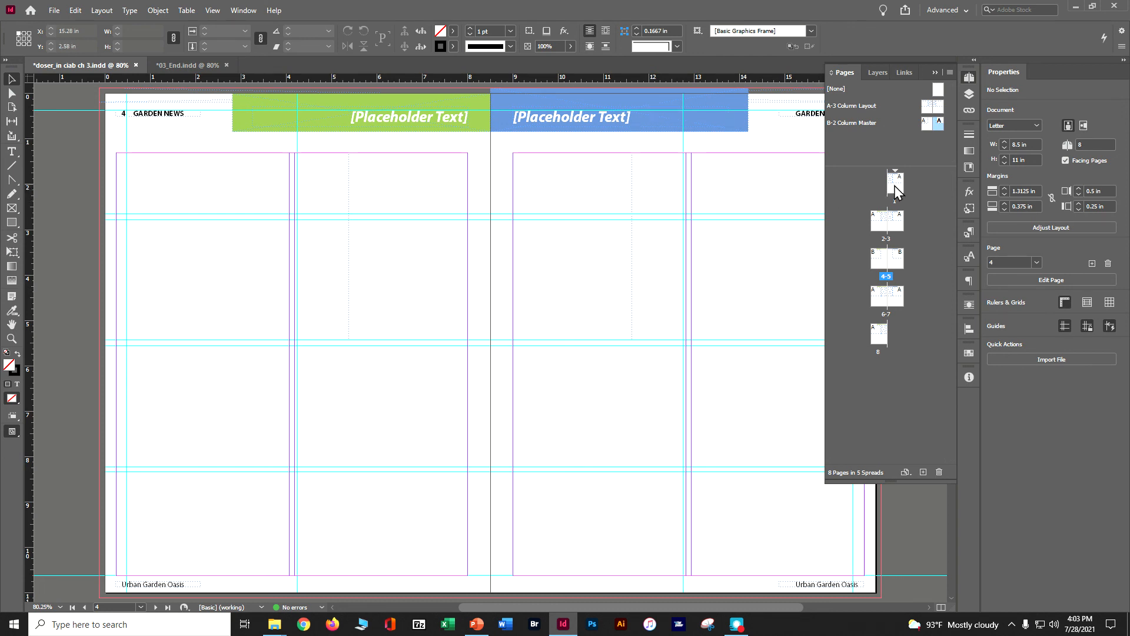
# Apply the [None] master to page 1 and save the document
pyautogui.moveTo(895, 186); pyautogui.dragTo(895, 188)
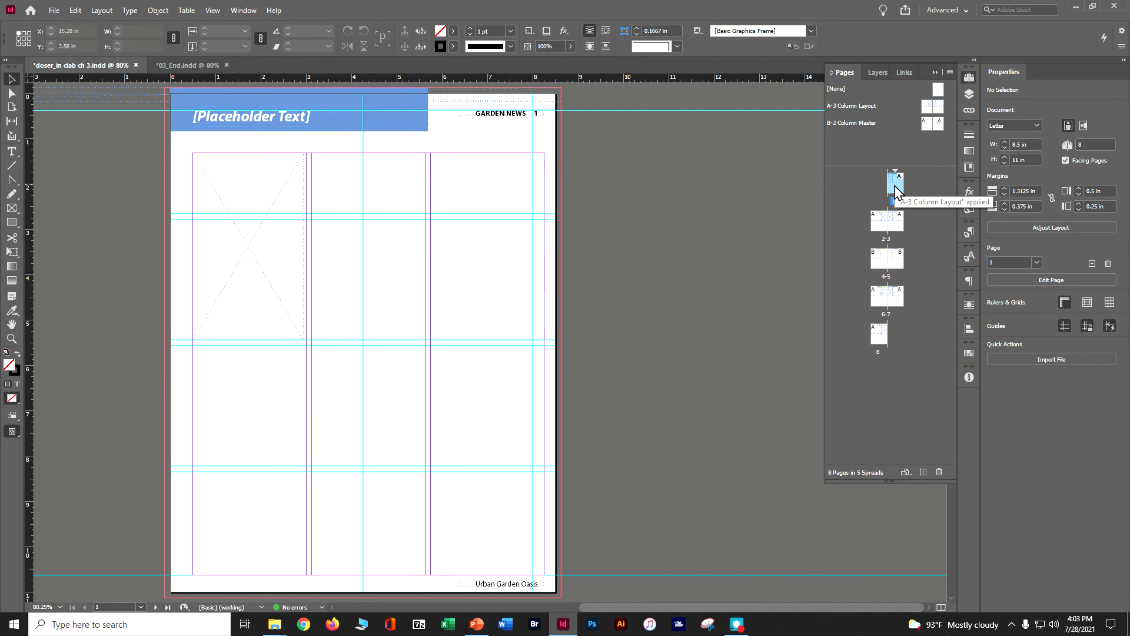
pyautogui.click(939, 89)
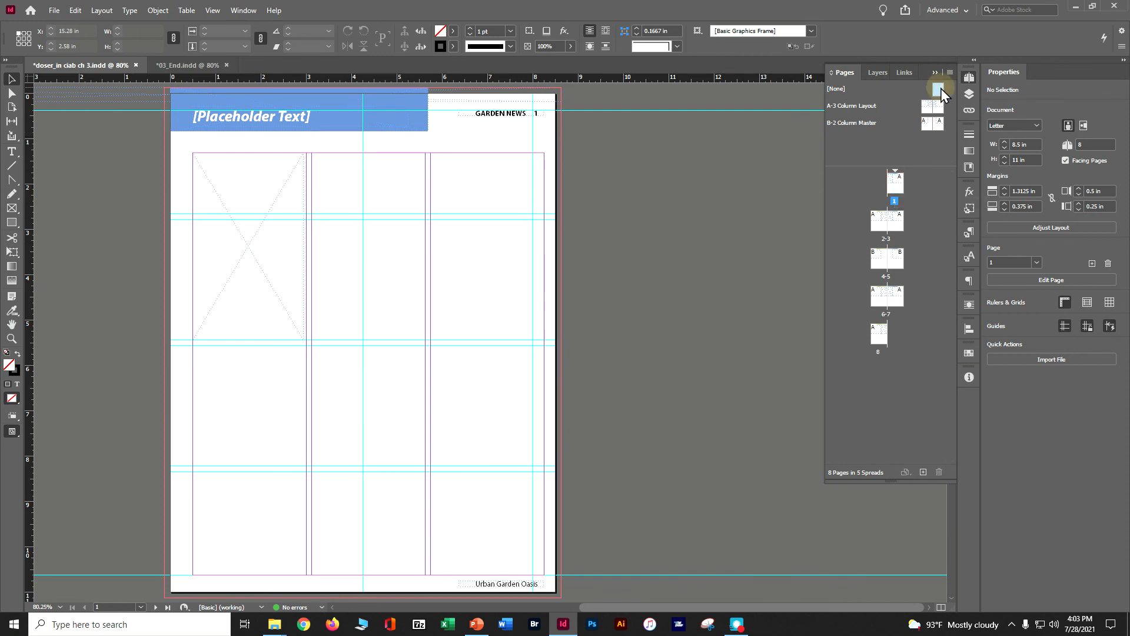
pyautogui.moveTo(939, 90); pyautogui.dragTo(895, 184)
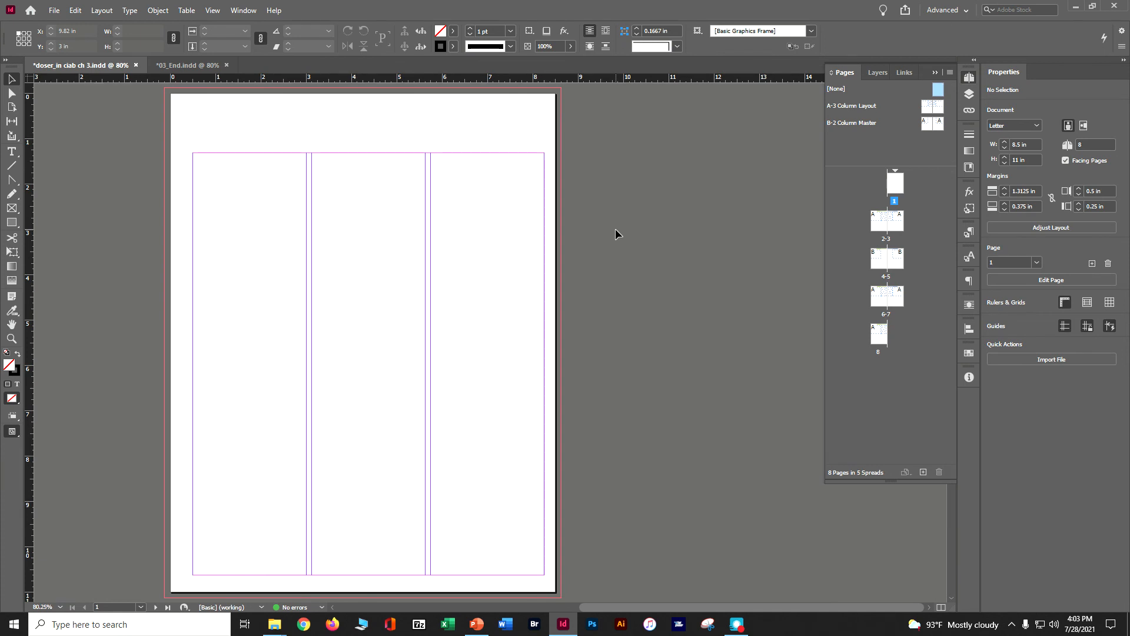
pyautogui.hotkey('ctrl', 's')
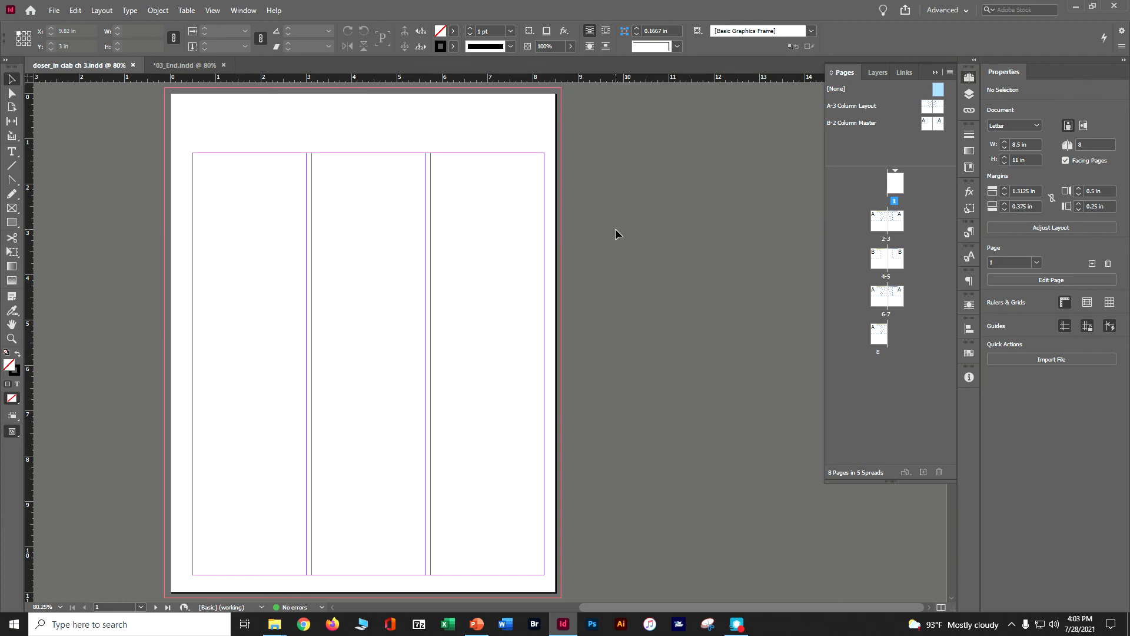
# Insert 6 pages after page 4 with the [None] master
pyautogui.click(949, 71)
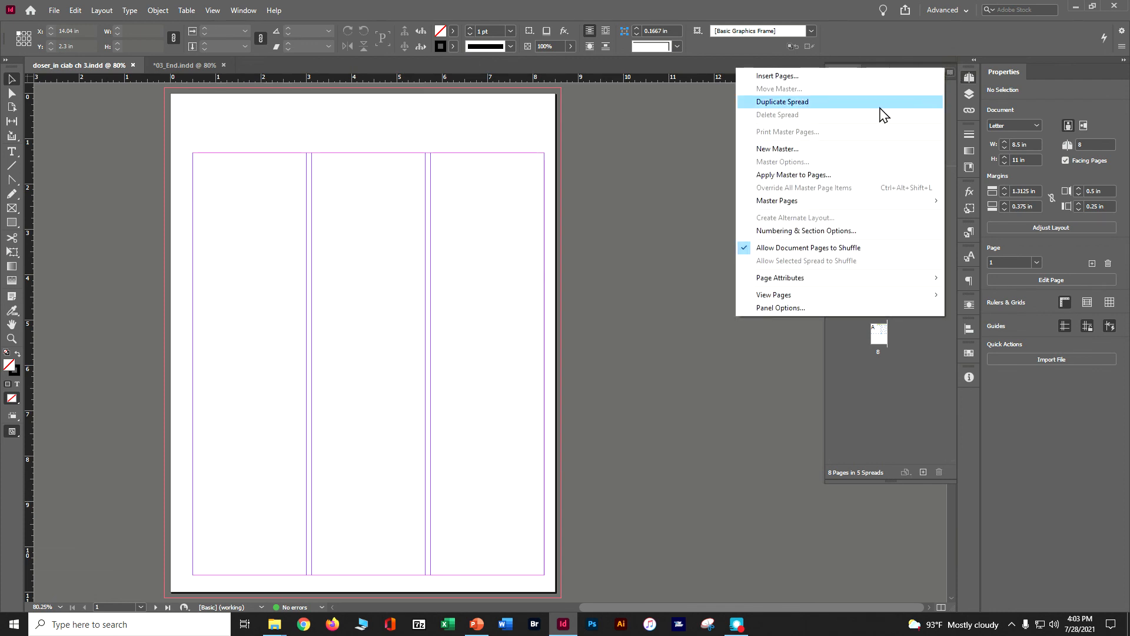
pyautogui.click(791, 78)
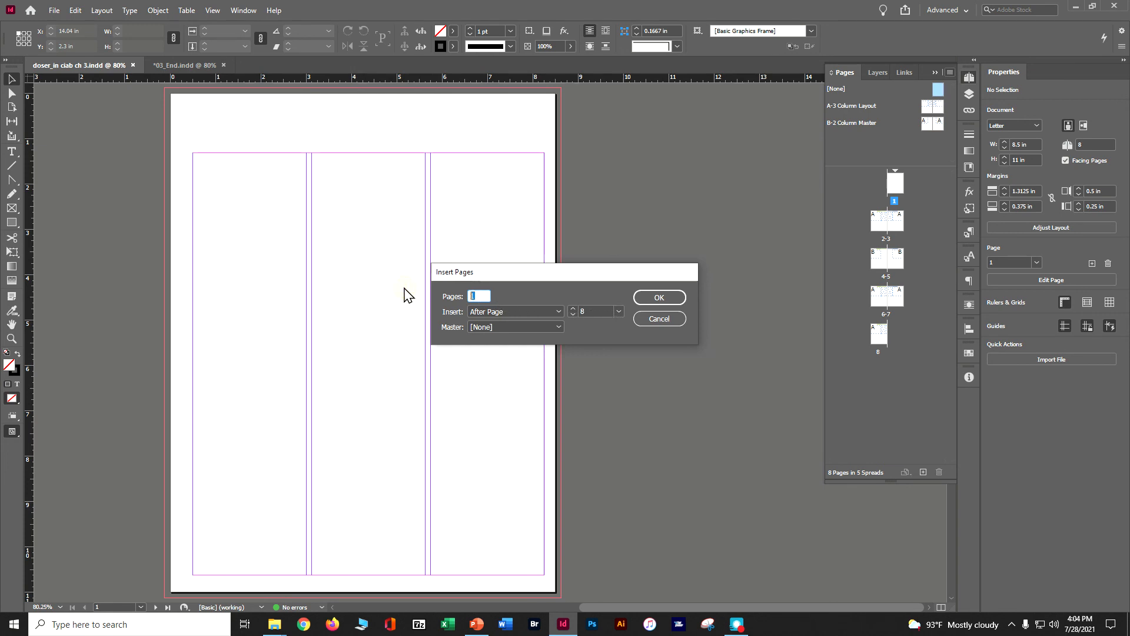
pyautogui.write('6')
pyautogui.click(572, 313)
pyautogui.click(572, 313)
pyautogui.click(646, 295)
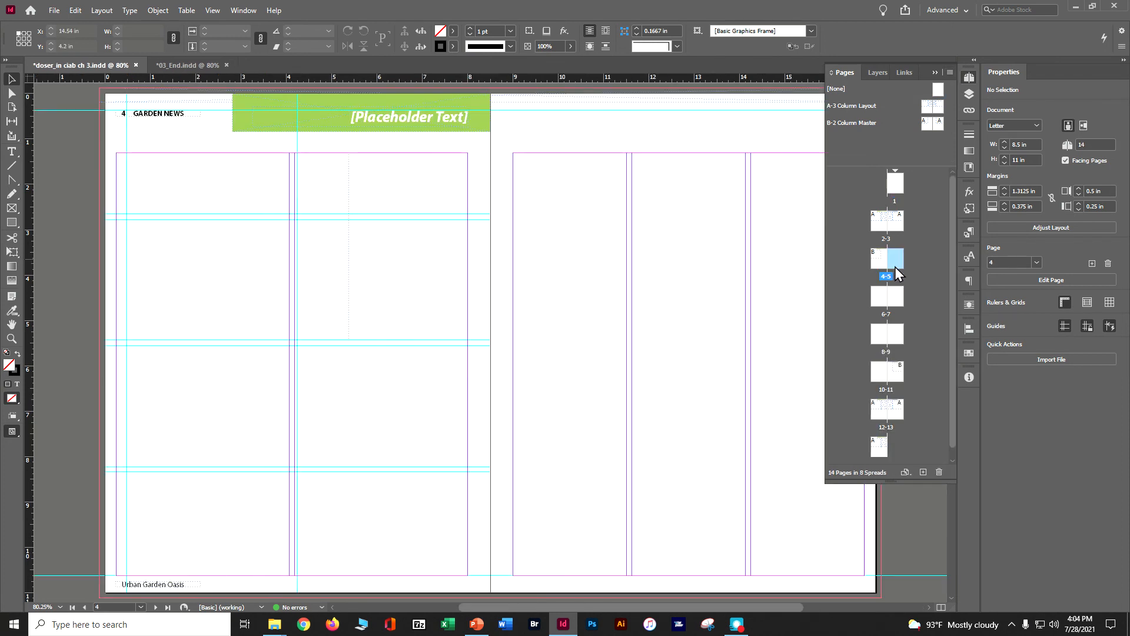